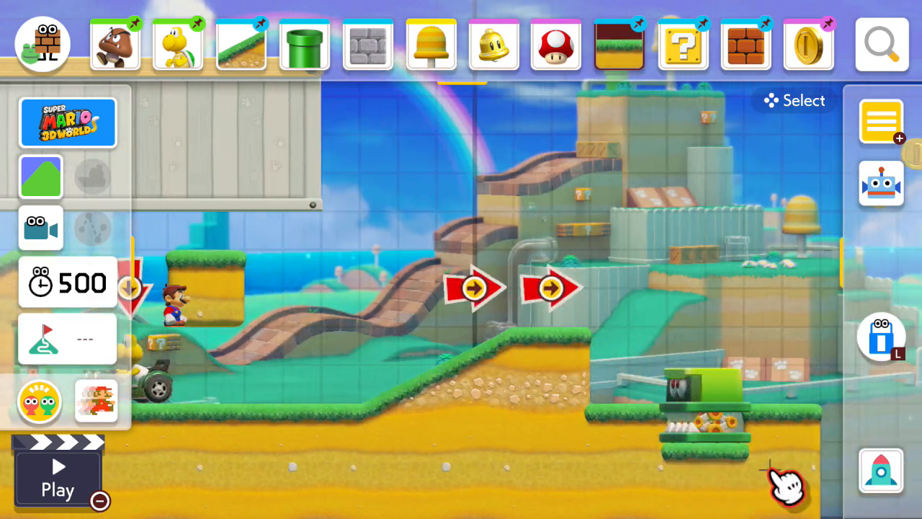
- Clear the existing course with the Reset Rocket
key(Right)
key(Down)
key(Down)
key(Up)
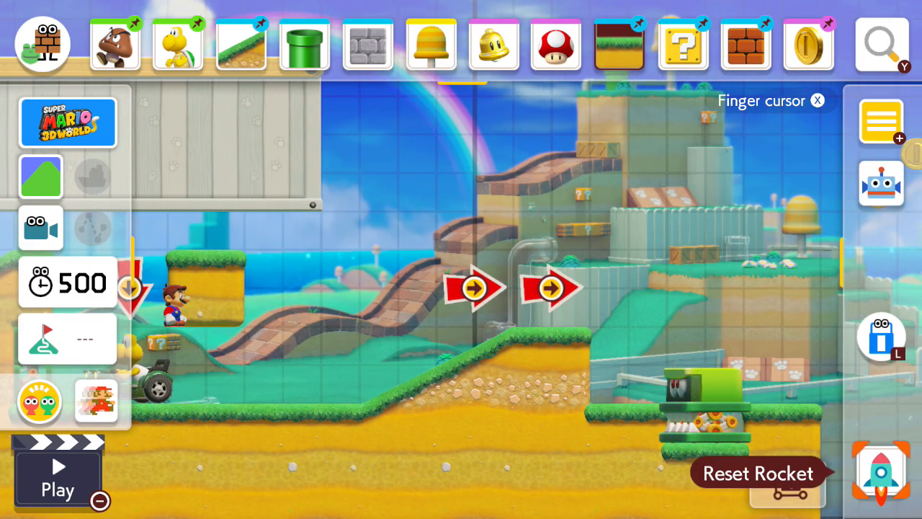
key(Return)
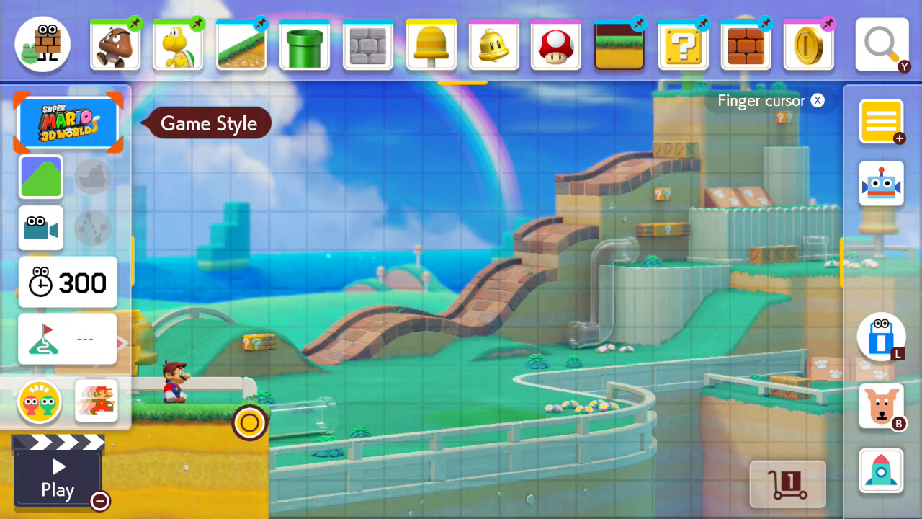
- Change the course theme to the forest
key(Down)
key(Up)
key(Down)
key(Return)
key(Down)
key(Down)
key(Right)
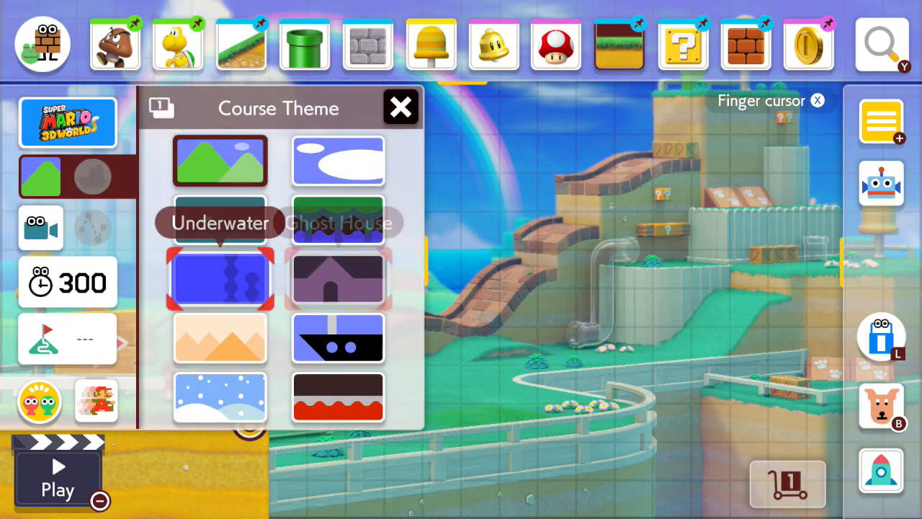
key(Up)
key(Return)
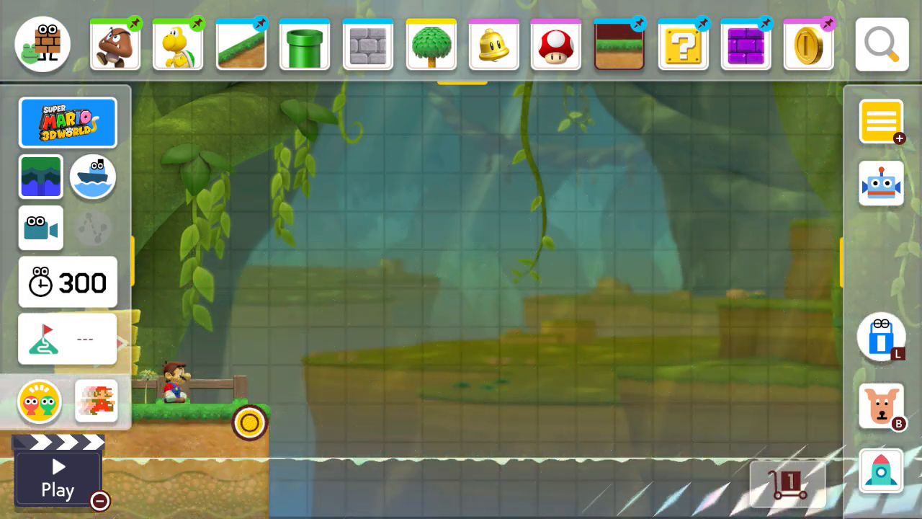
key(Up)
key(Up)
key(Right)
key(Right)
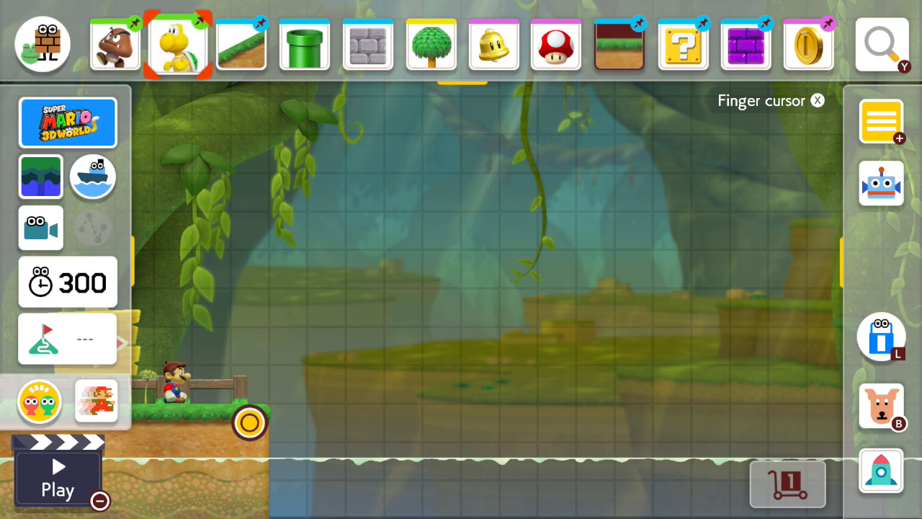
key(Right)
key(Right)
key(Right)
key(Right)
key(Right)
key(Right)
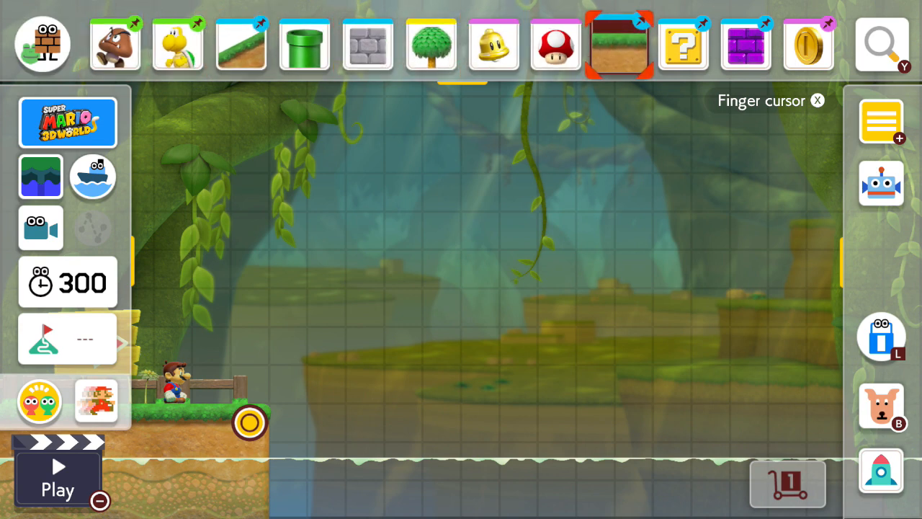
key(Down)
key(Up)
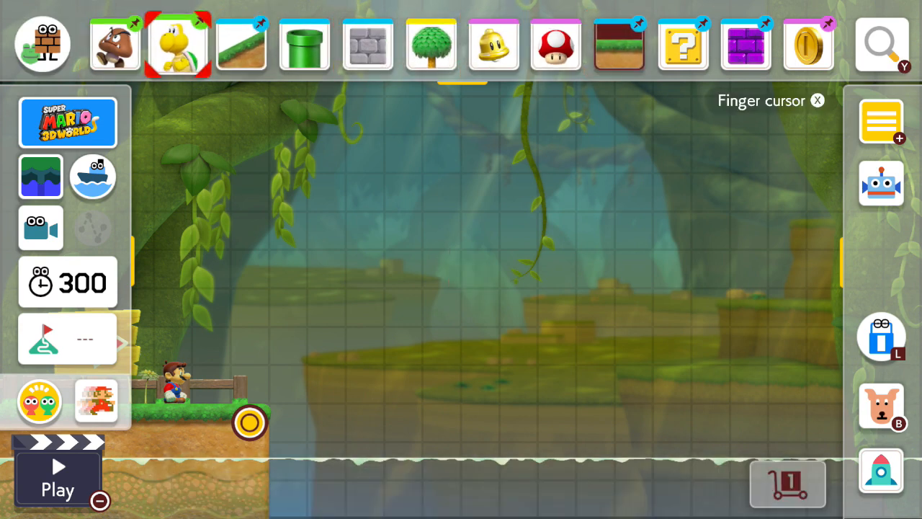
key(Left)
key(Down)
key(Down)
key(Right)
key(Left)
key(Left)
key(Down)
key(Down)
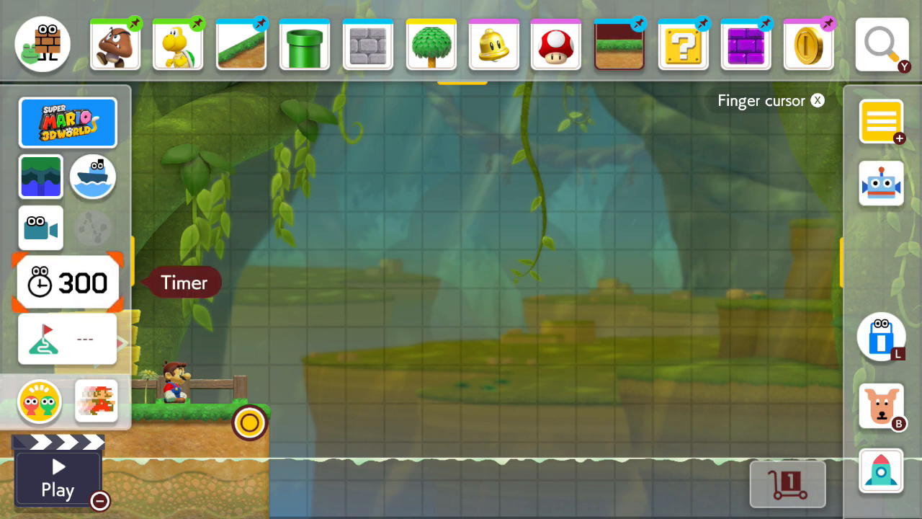
key(Right)
key(Left)
key(Down)
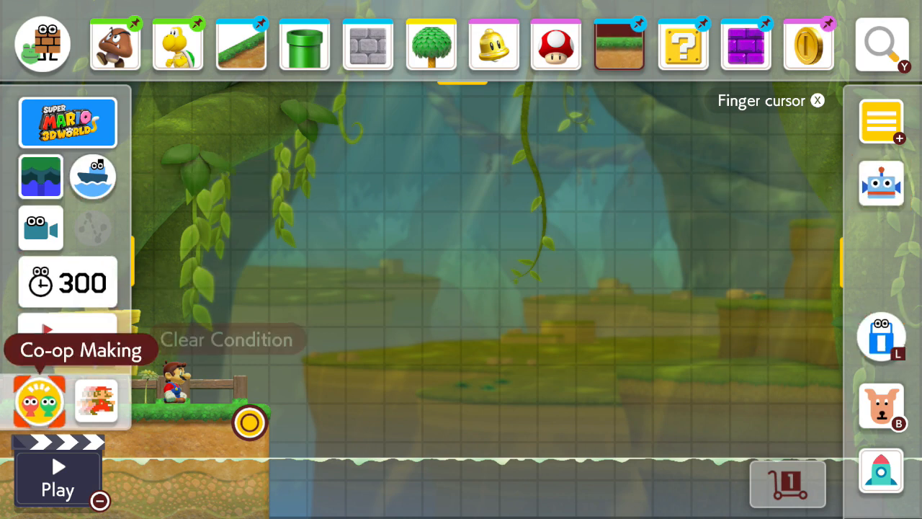
key(Up)
key(Up)
key(Up)
key(Down)
key(Down)
key(Right)
key(Left)
key(Up)
key(Up)
key(Up)
key(Right)
- Extend the starting ground about eight tiles and add two three-tile-wide floating ground platforms beyond it, the second one tile higher
key(x)
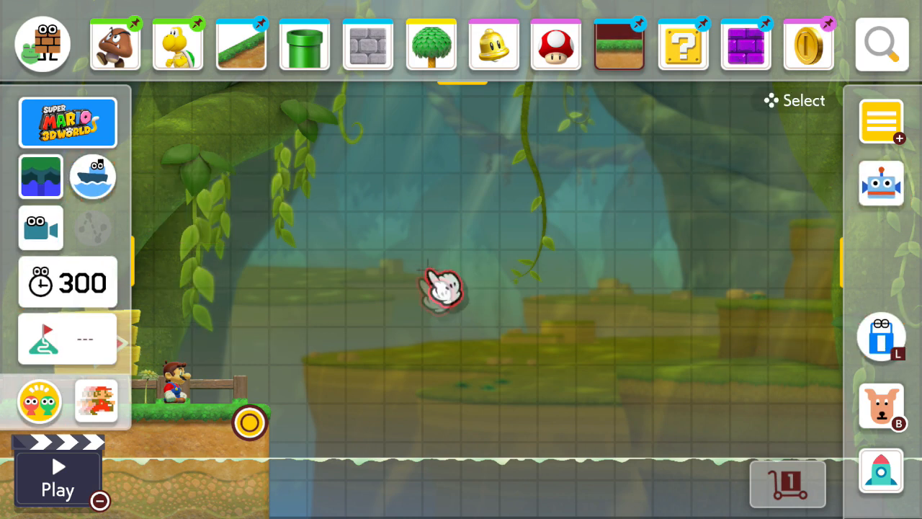
drag(289, 431, 576, 433)
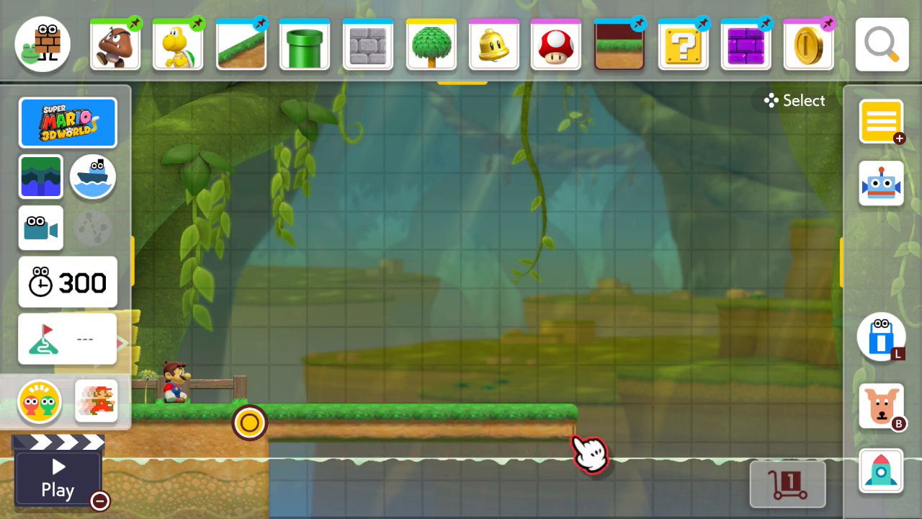
mouse_move(536, 490)
mouse_down()
mouse_move(360, 468)
mouse_move(294, 506)
mouse_move(481, 490)
mouse_move(529, 414)
mouse_up()
scroll(796, 422, right, 3)
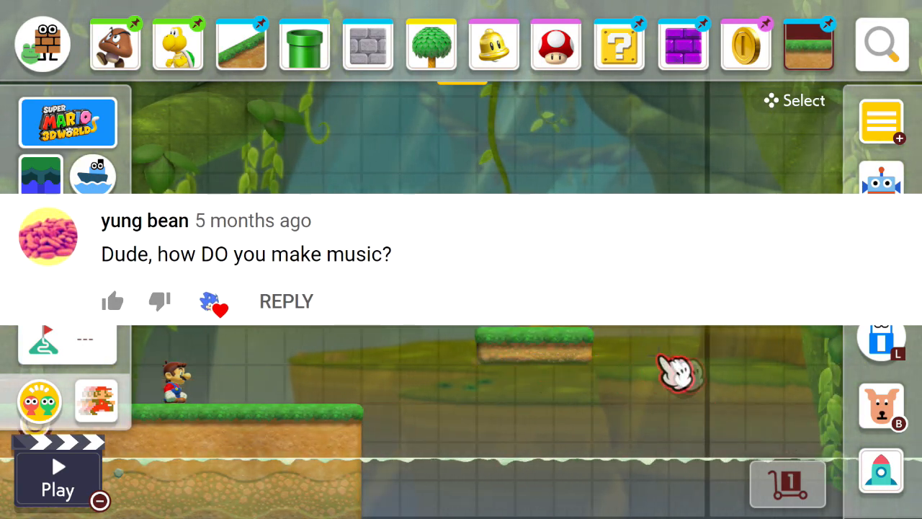
scroll(787, 381, right, 3)
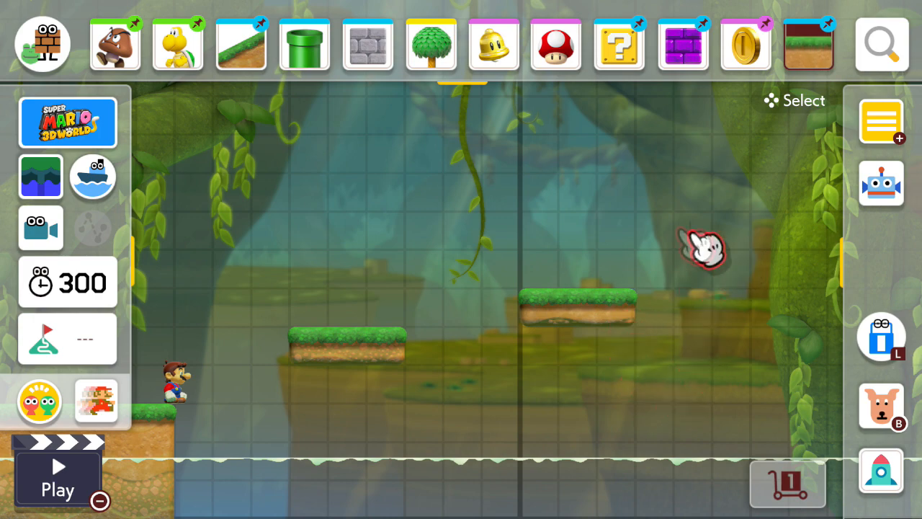
- Place a gentle upward slope to join the two floating ground platforms
key(x)
key(x)
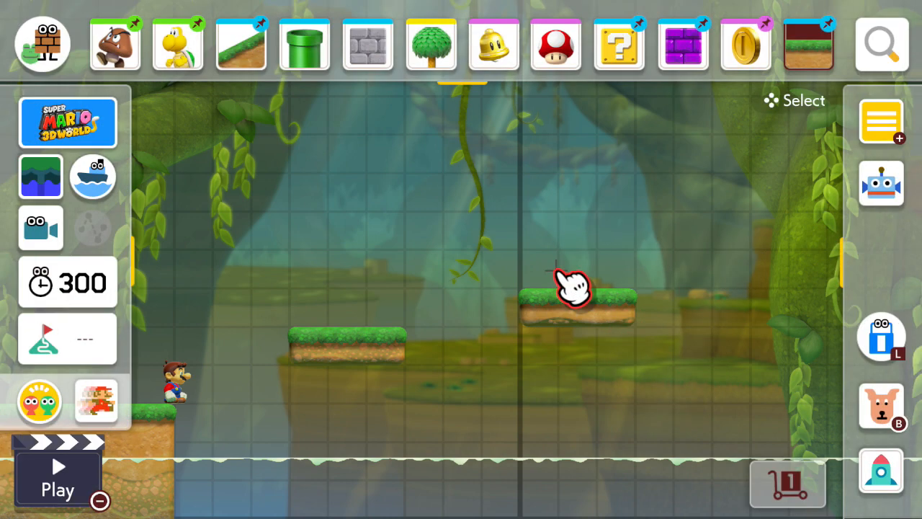
key(Up)
key(Left)
key(Left)
key(Left)
key(Left)
key(Left)
key(Left)
key(Left)
key(Left)
key(Left)
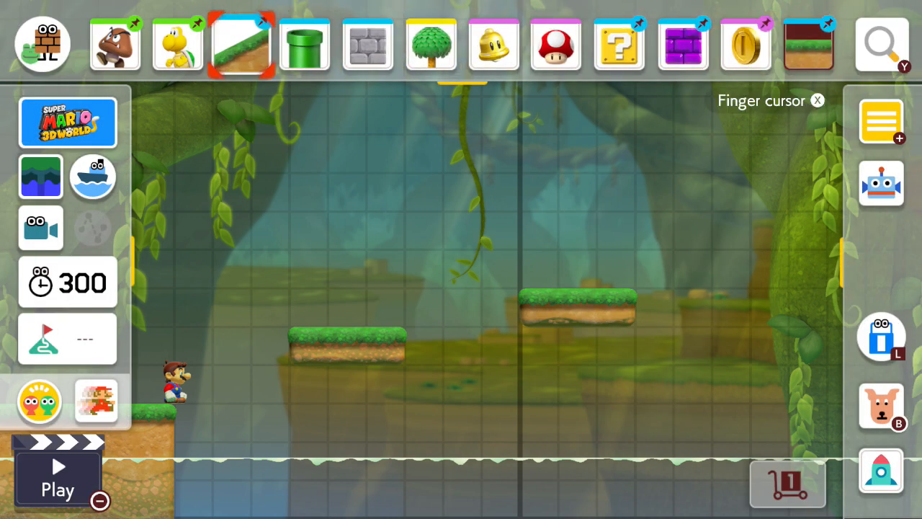
key(Return)
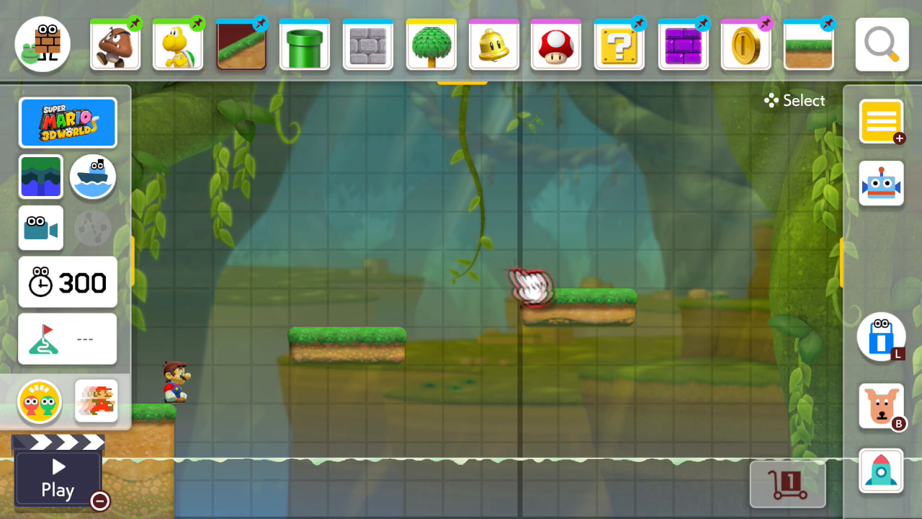
click(440, 260)
drag(464, 231, 483, 308)
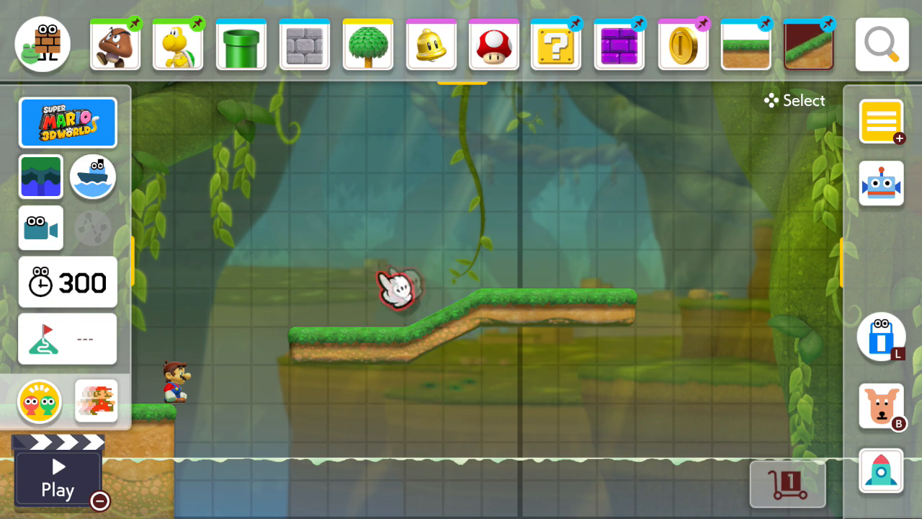
- Fill the whole area beneath the sloped platform with solid ground down to the course floor
key(Left)
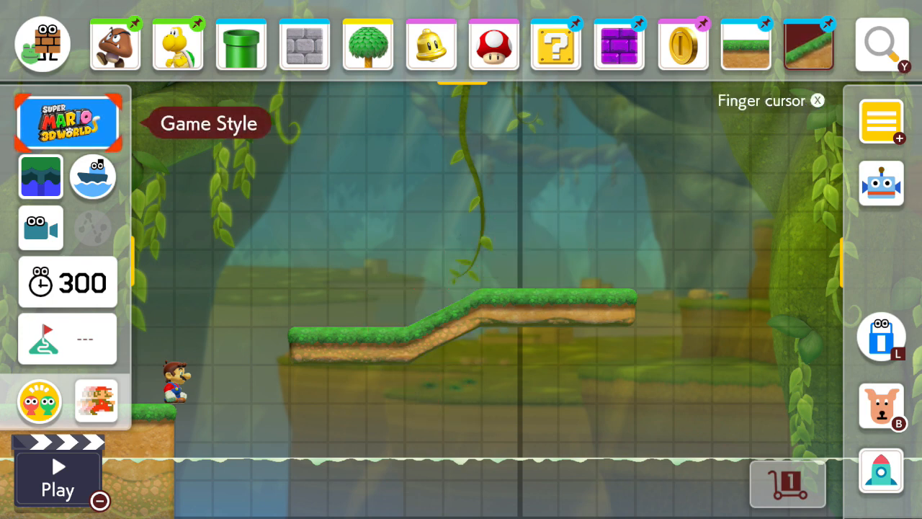
key(Left)
key(Up)
key(Left)
key(Left)
key(Return)
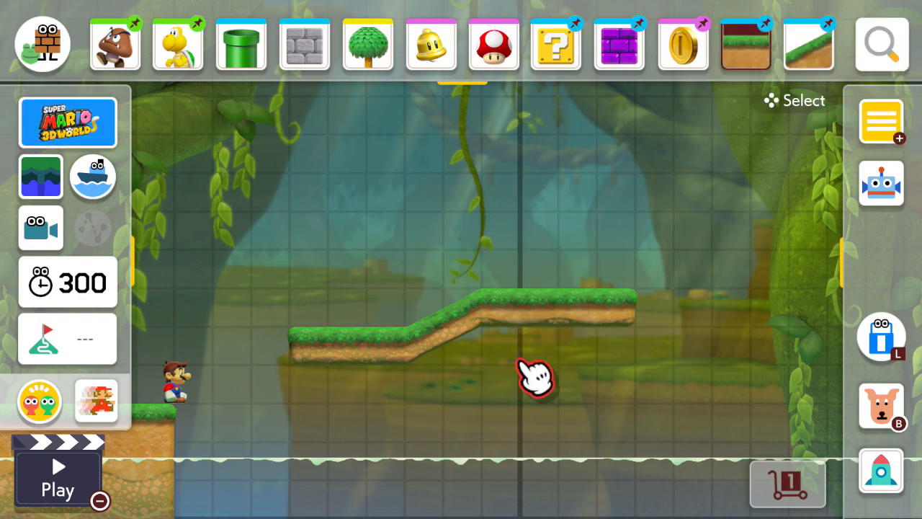
drag(296, 396, 580, 396)
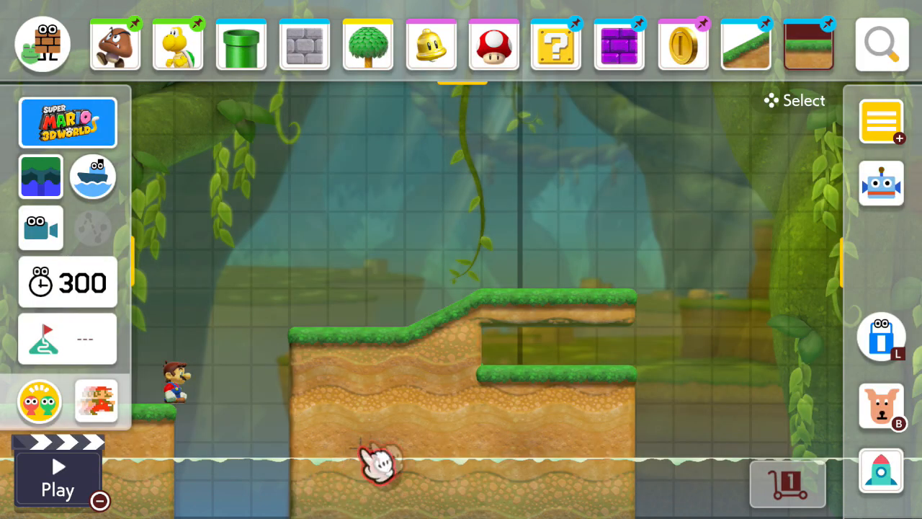
drag(504, 347, 536, 340)
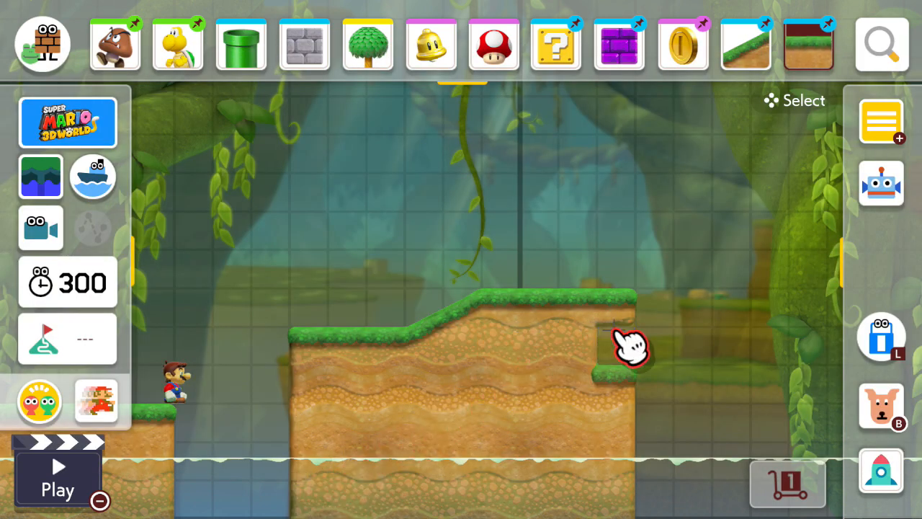
- Extend the upper plateau about eight tiles to the right and fill it with ground down to the course floor
scroll(782, 314, right, 5)
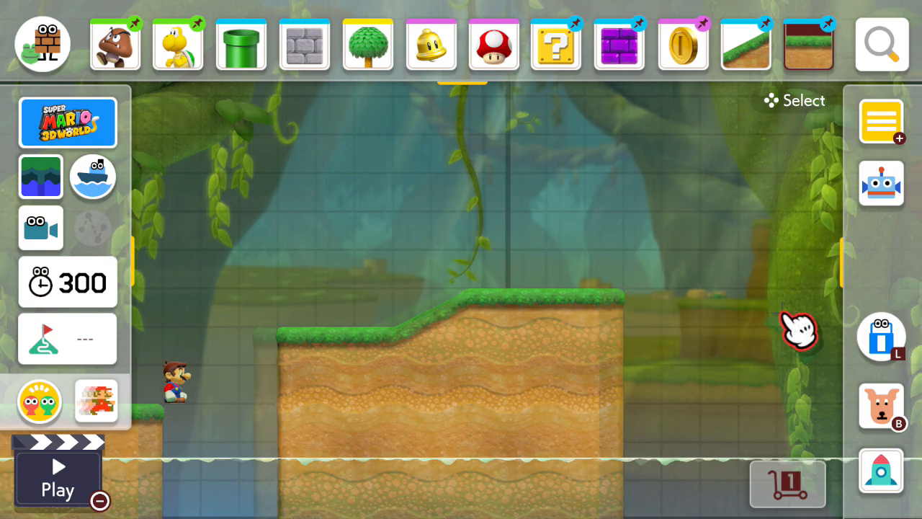
drag(441, 317, 600, 324)
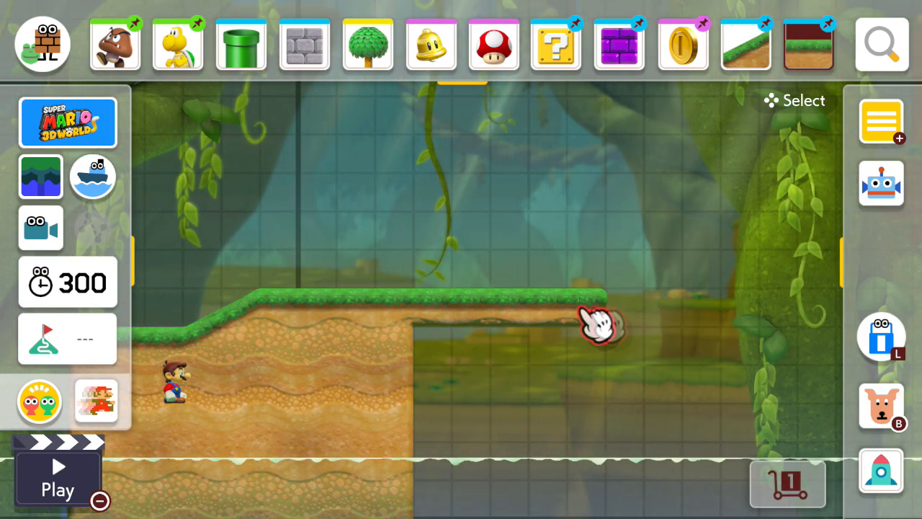
mouse_move(700, 367)
mouse_down()
mouse_move(617, 354)
mouse_move(439, 353)
mouse_move(531, 401)
mouse_move(702, 370)
mouse_up()
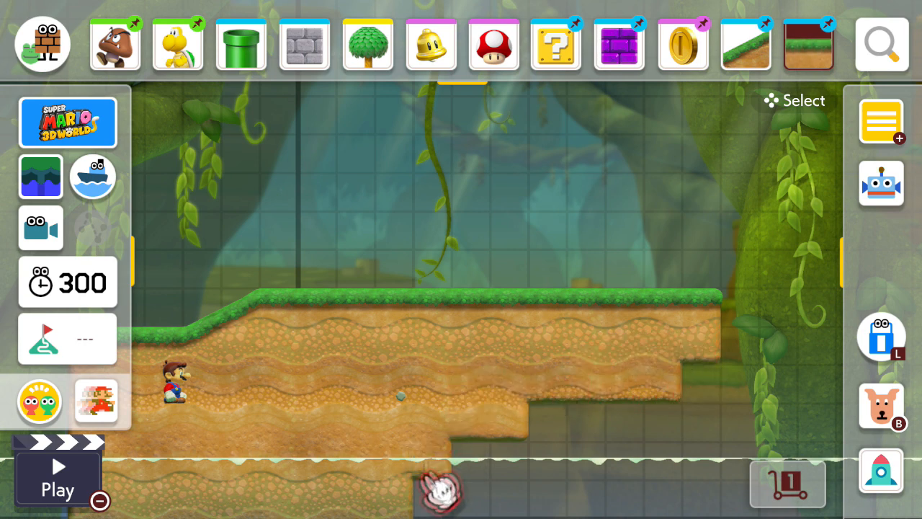
mouse_move(576, 446)
mouse_down()
mouse_move(631, 456)
mouse_move(556, 436)
mouse_up()
drag(677, 483, 674, 383)
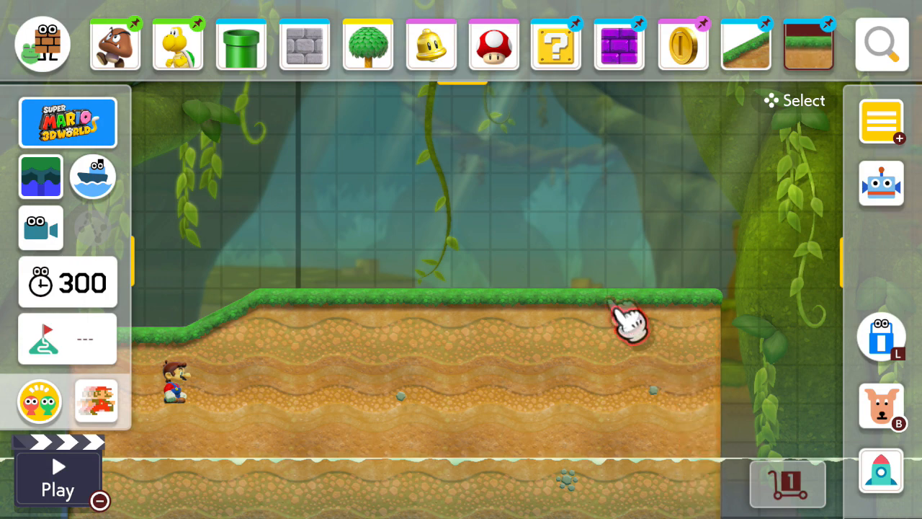
- Place two adjacent question-mark blocks three tiles above the plateau
key(Left)
key(Left)
key(Left)
key(Left)
key(a)
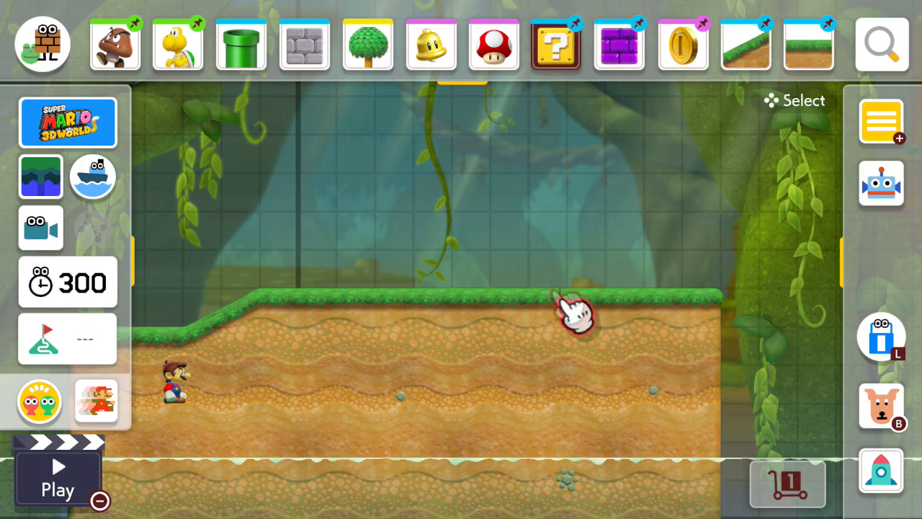
scroll(534, 138, up, 3)
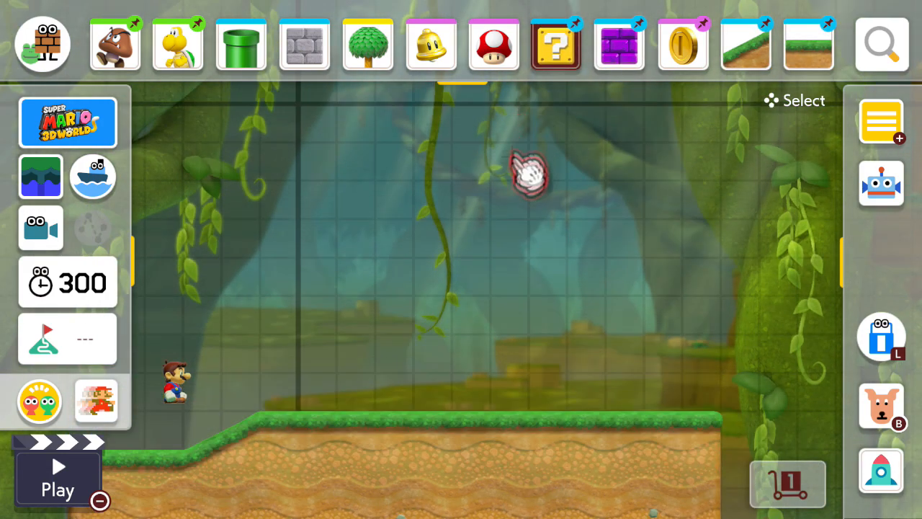
click(468, 273)
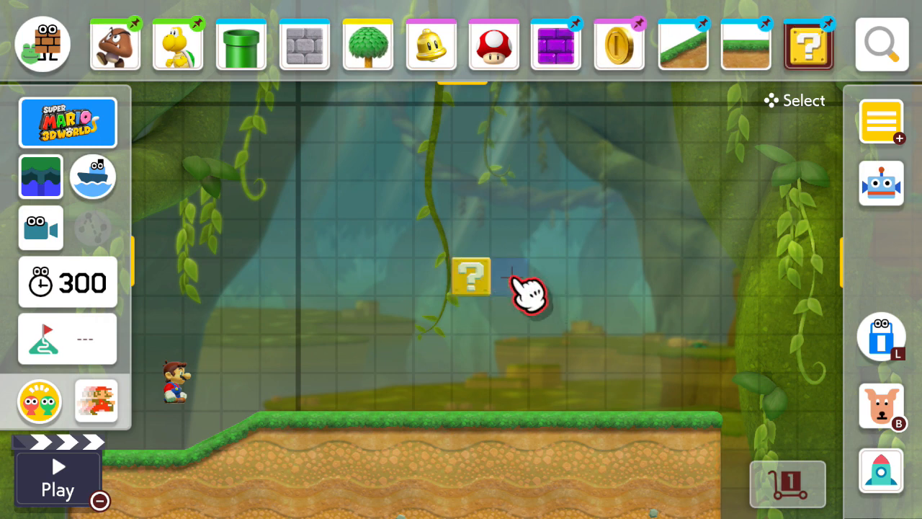
- Place a purple brick block on each side of the question-mark pair
key(Up)
key(Left)
key(Left)
key(Left)
key(Left)
key(a)
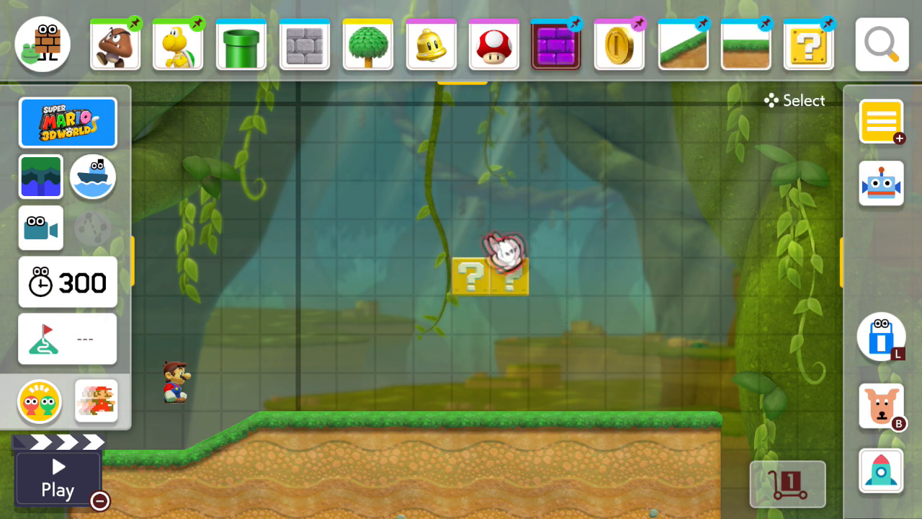
click(436, 276)
click(549, 277)
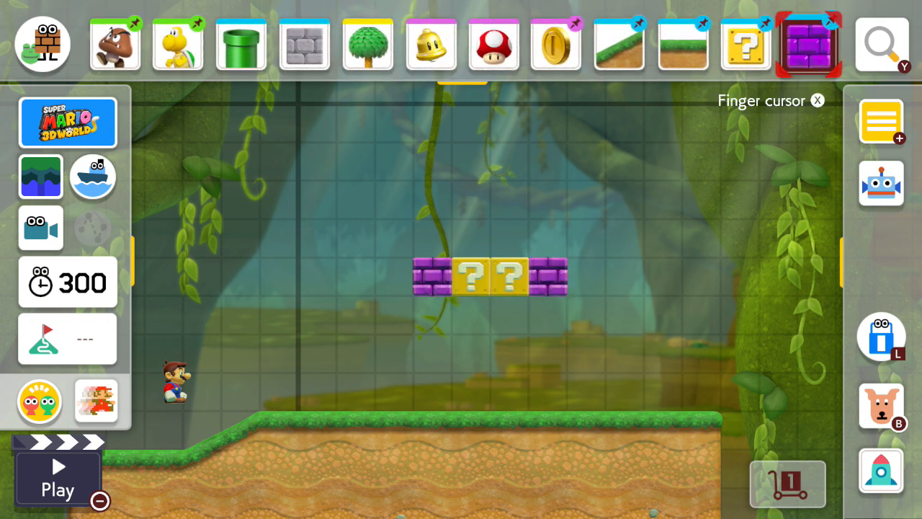
- Put a coin into the right-hand question-mark block
key(Left)
key(Left)
key(a)
drag(582, 239, 518, 290)
- Place a Super Mushroom above the left-hand question-mark block
key(Left)
key(Left)
key(Left)
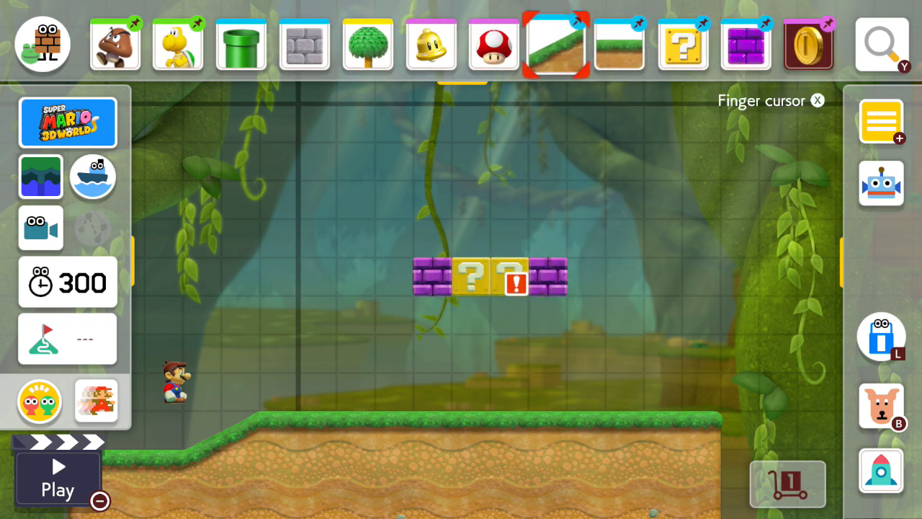
key(Left)
key(a)
click(471, 200)
- Place a Super Bell above the right-hand brick and move it into the right-hand question-mark block
key(Left)
key(Left)
key(Left)
key(Left)
key(Left)
key(Left)
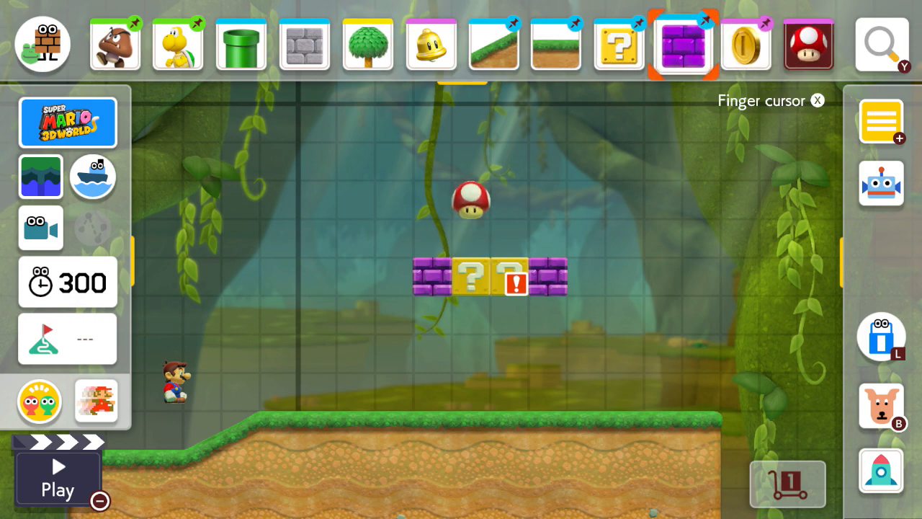
key(a)
click(547, 200)
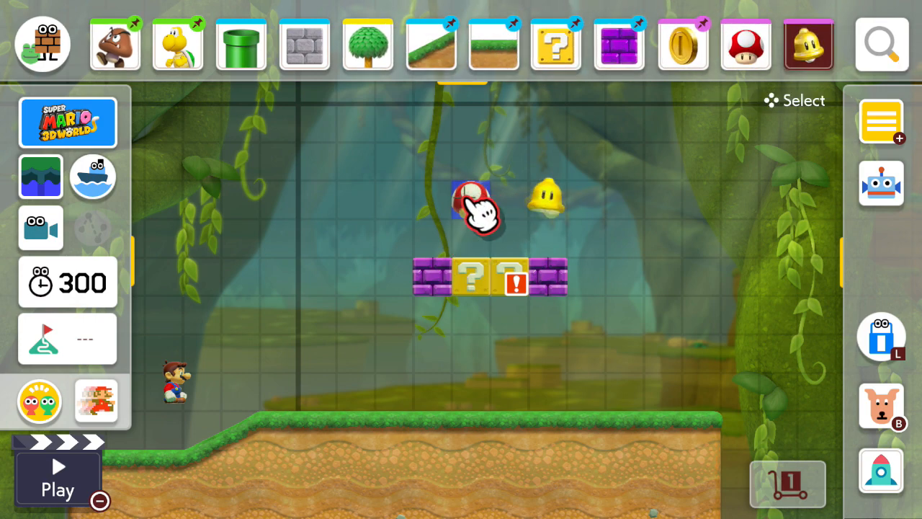
drag(548, 200, 515, 276)
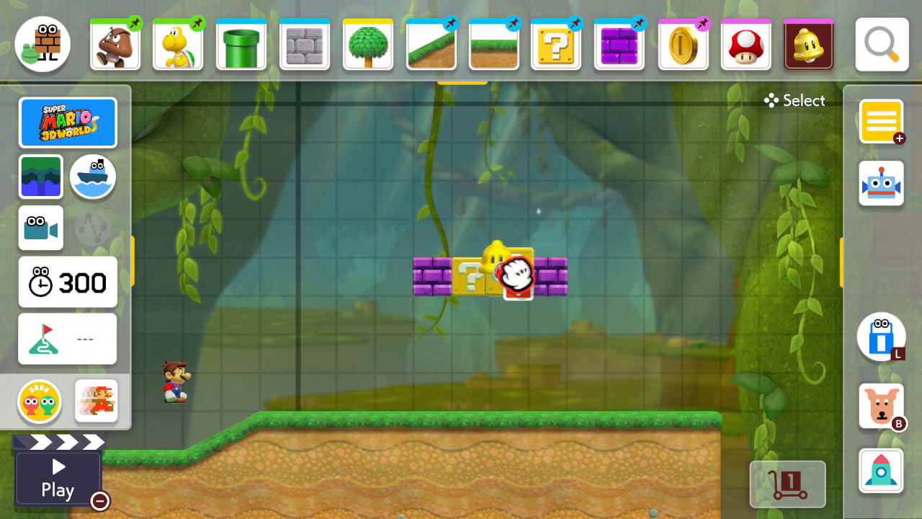
key(Left)
key(Left)
key(Left)
key(Left)
key(Left)
key(Left)
key(Left)
key(Left)
key(Left)
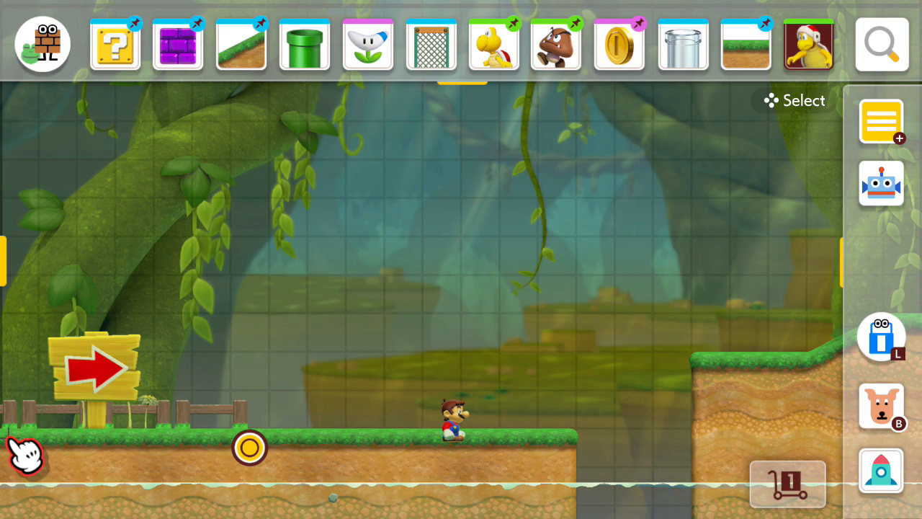
- Playtest the beginning of the course and return to editing
key(minus)
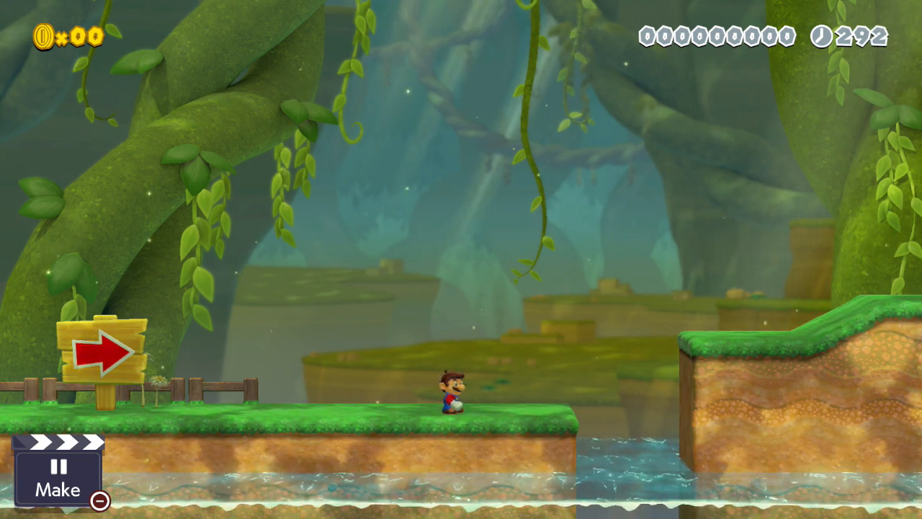
key(minus)
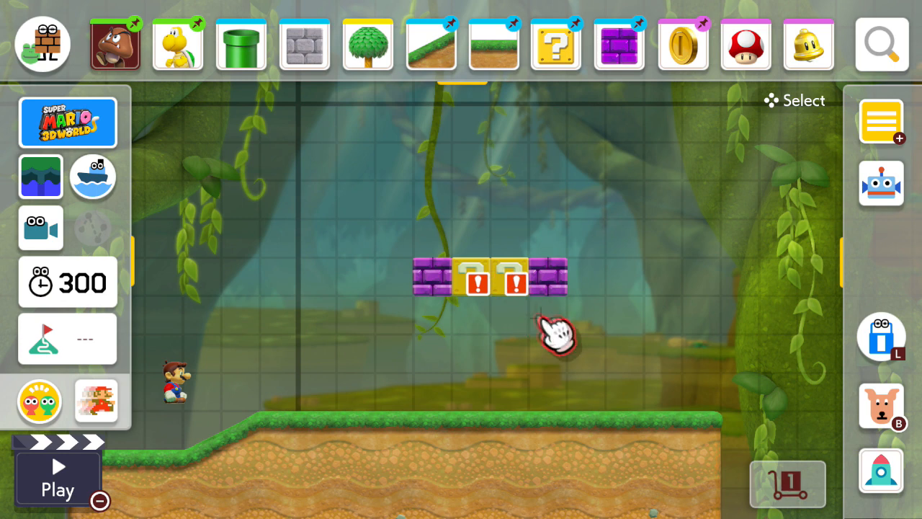
- Place two Goombas on the raised ground, one at its far edge and one just past the block row
drag(552, 329, 524, 418)
drag(630, 386, 707, 418)
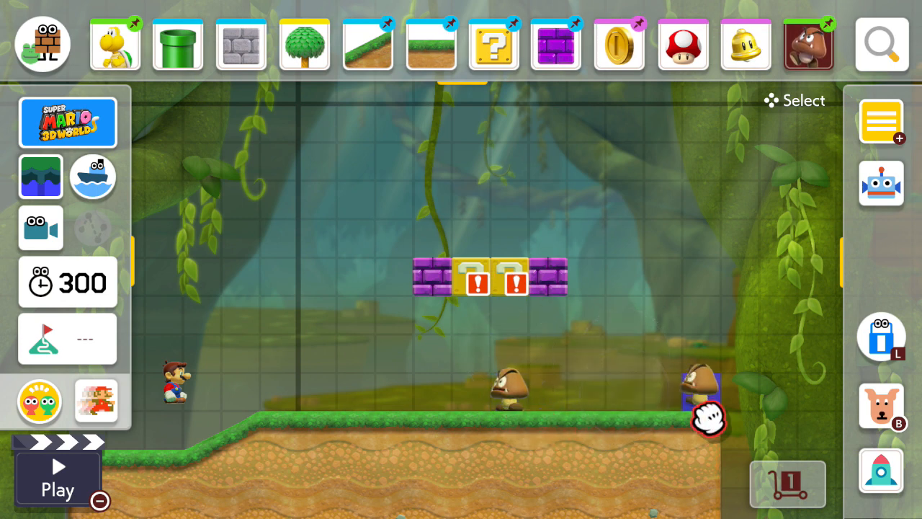
drag(520, 412, 612, 413)
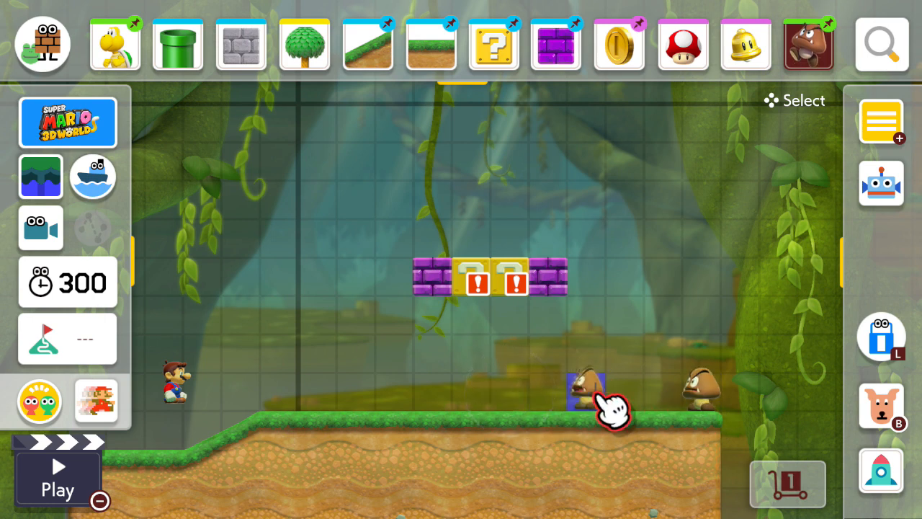
- Select the green-shelled Koopa Troopa and place it on the raised ground between the slope and the block row
key(Left)
key(Left)
key(Left)
key(Left)
key(Left)
key(Left)
key(Left)
key(Left)
key(Left)
key(Left)
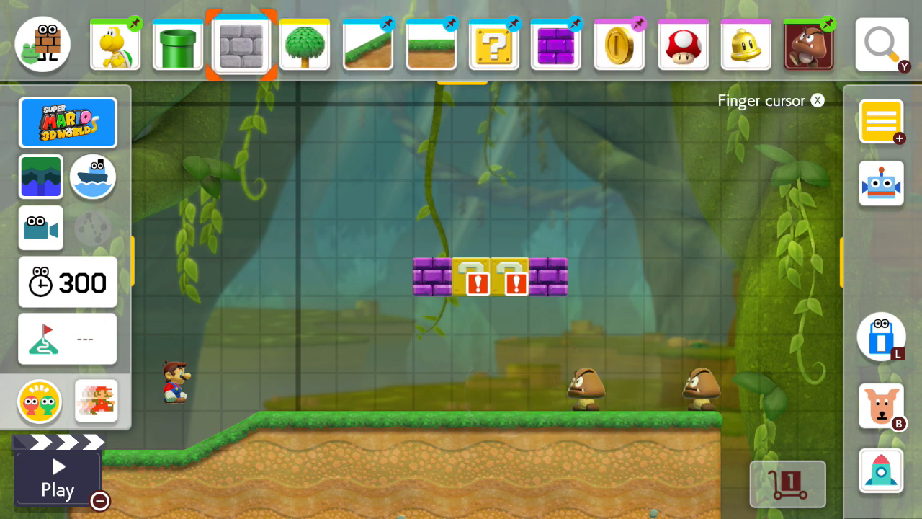
key(Left)
key(a)
key(a)
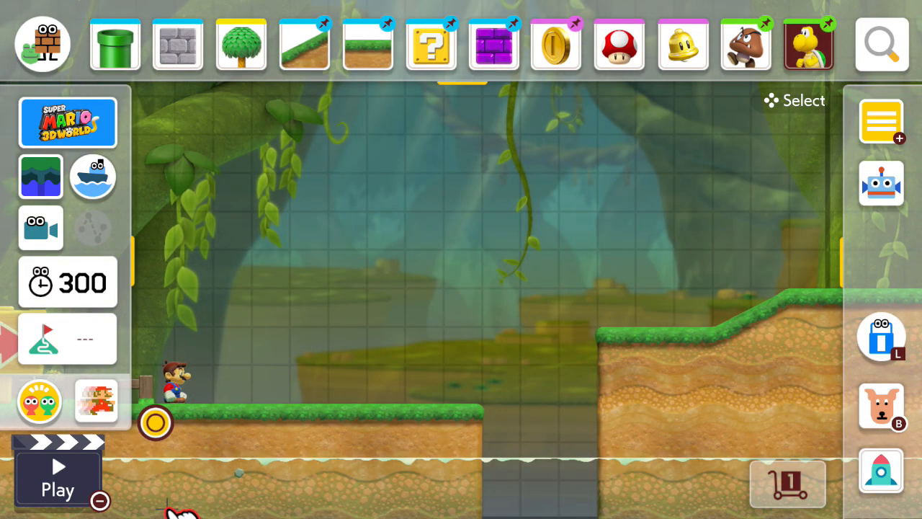
- Playtest the course from the start, crossing the water gap and using the Koopa's shell against the enemies
key(minus)
key(Right)
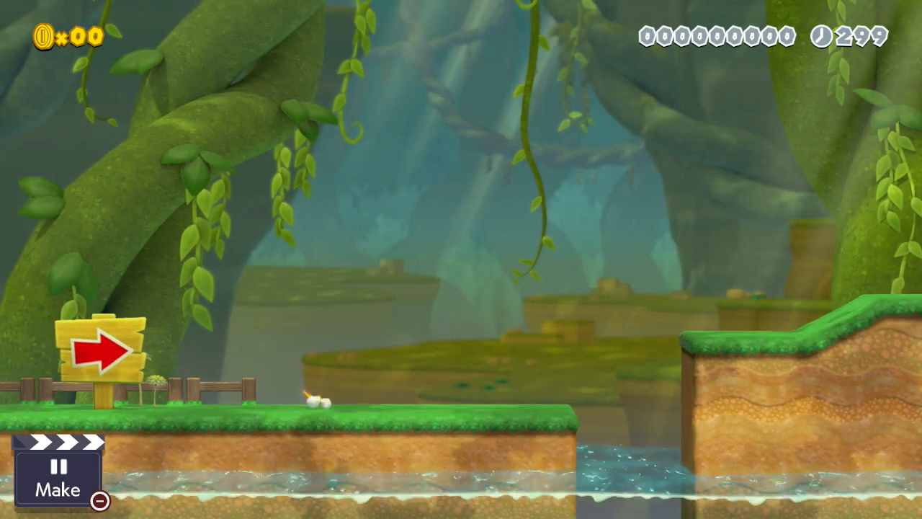
key(b)
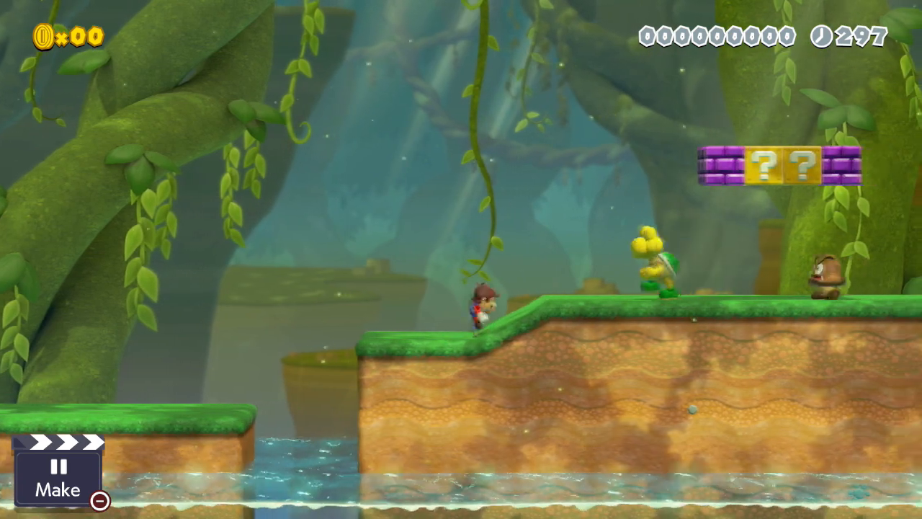
key(b)
key(Left)
key(y)
key(Right)
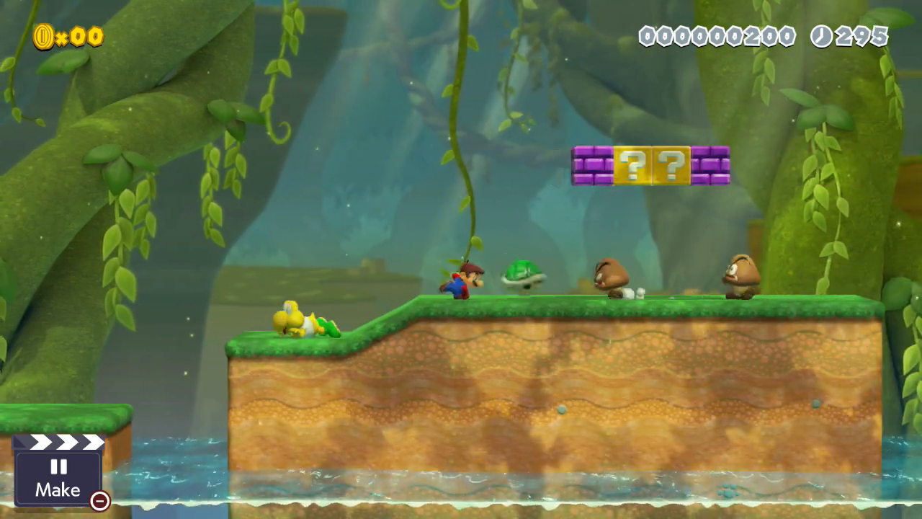
key(Left)
key(b)
key(Down)
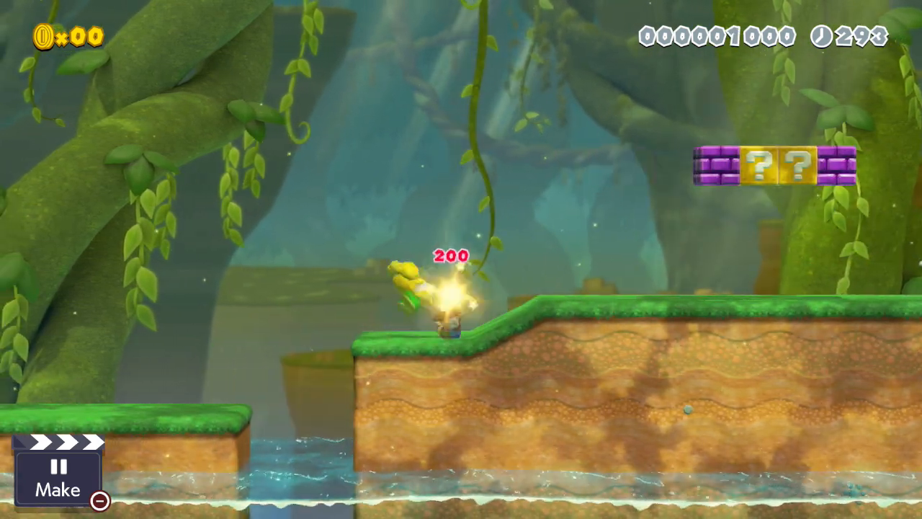
- Test the question-mark blocks' mushroom and coins, leap off the raised ground's far edge and return to editing
key(b)
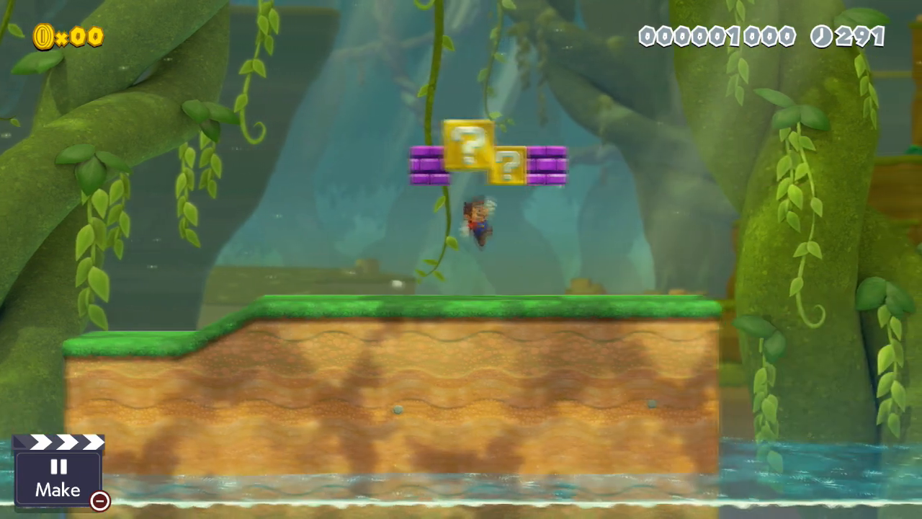
key(Left)
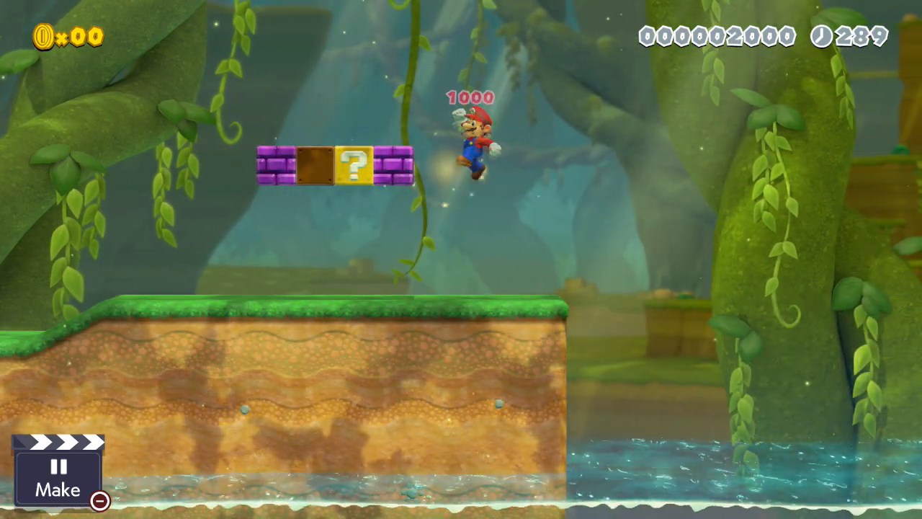
key(Left)
key(b)
key(Right)
key(b)
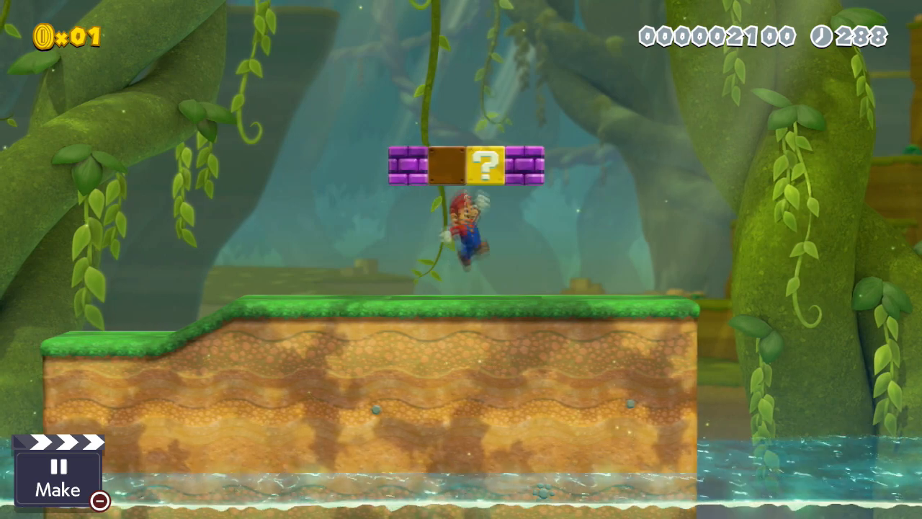
key(b)
key(b)
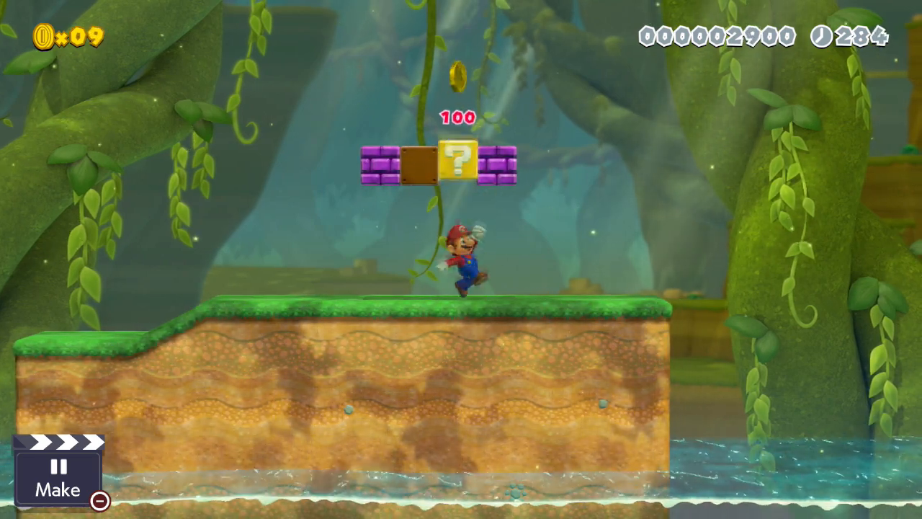
key(Right)
key(b)
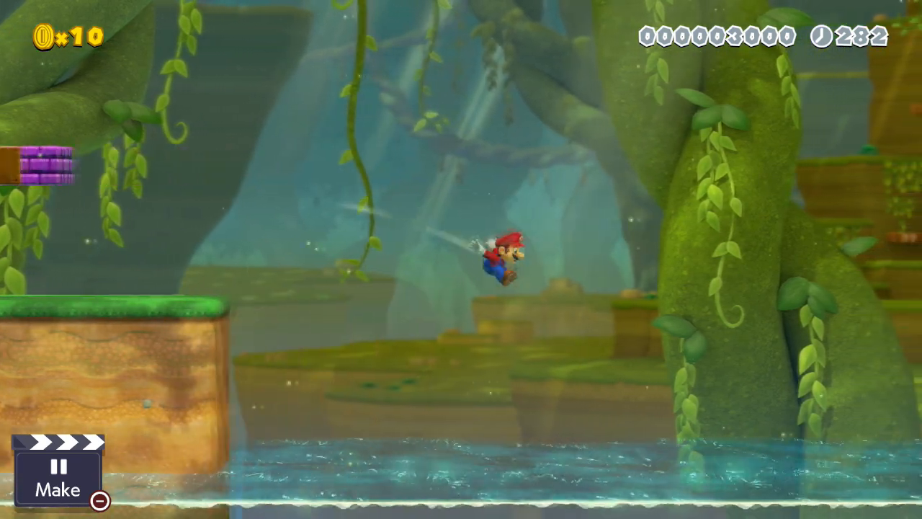
key(minus)
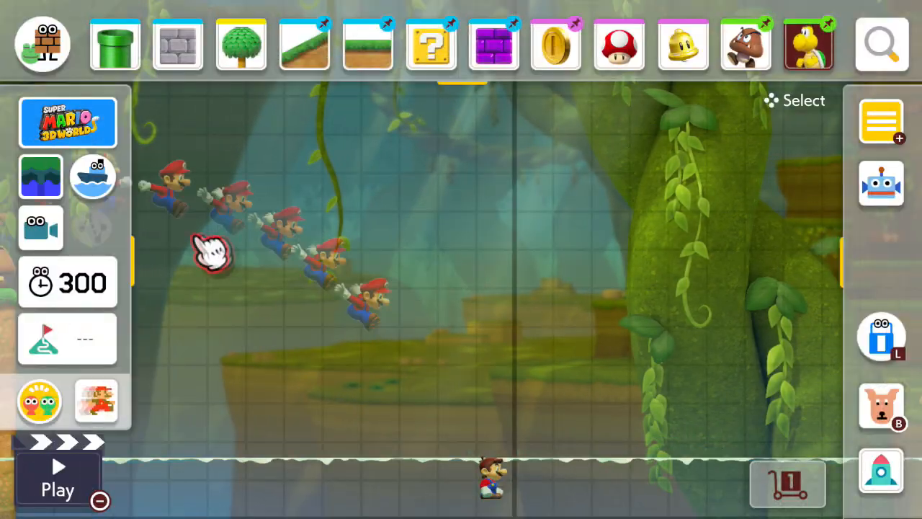
- Add a gentle slope descending from the raised ground's far edge down to the water line
scroll(173, 237, left, 4)
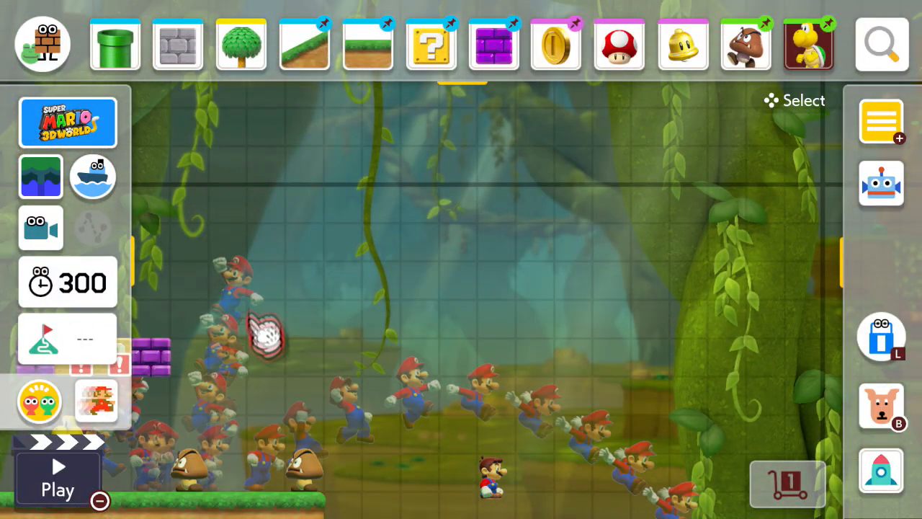
scroll(259, 437, down, 2)
scroll(347, 455, down, 2)
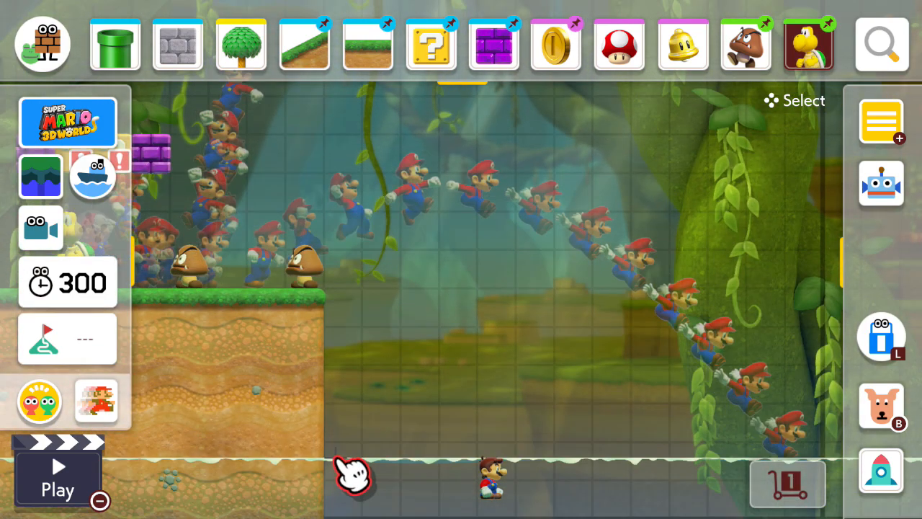
key(Left)
key(Left)
key(Left)
key(Left)
key(Left)
key(Left)
key(Left)
key(Left)
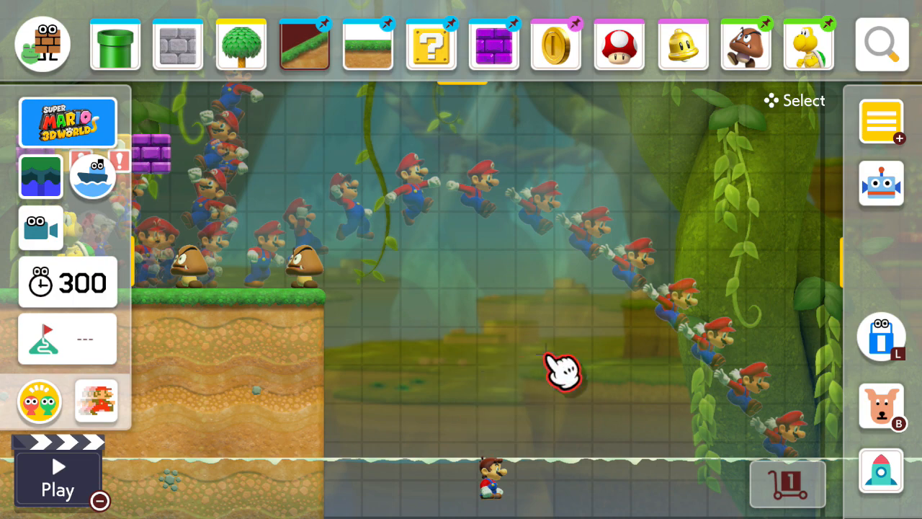
drag(549, 357, 736, 498)
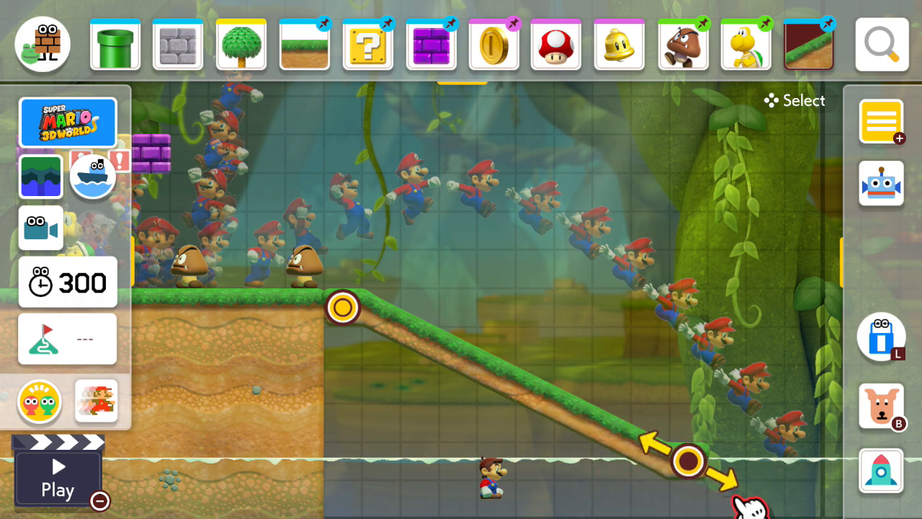
- Fill the whole area beneath the descending slope with solid ground
scroll(775, 512, right, 3)
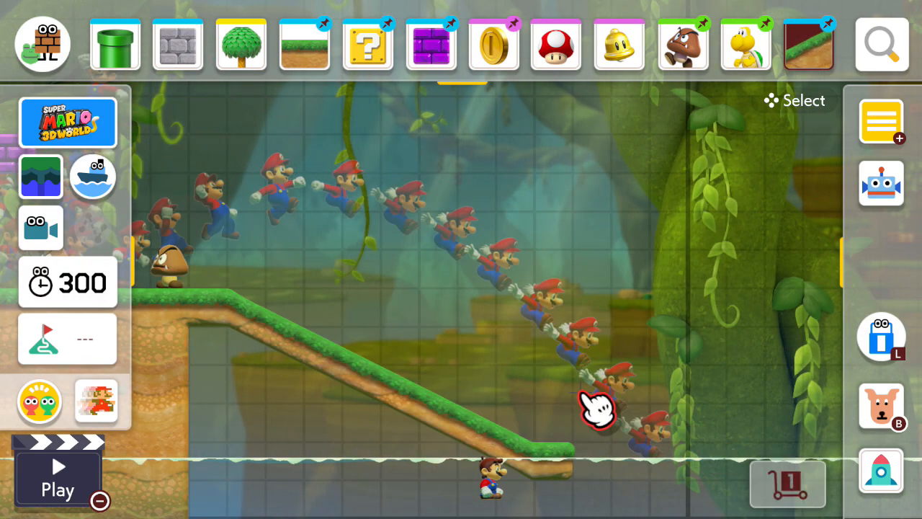
click(305, 44)
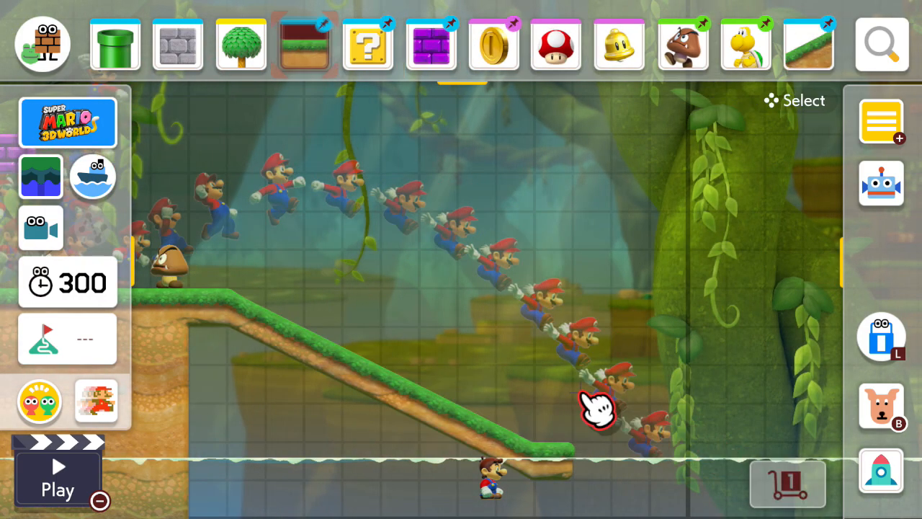
drag(209, 349, 199, 490)
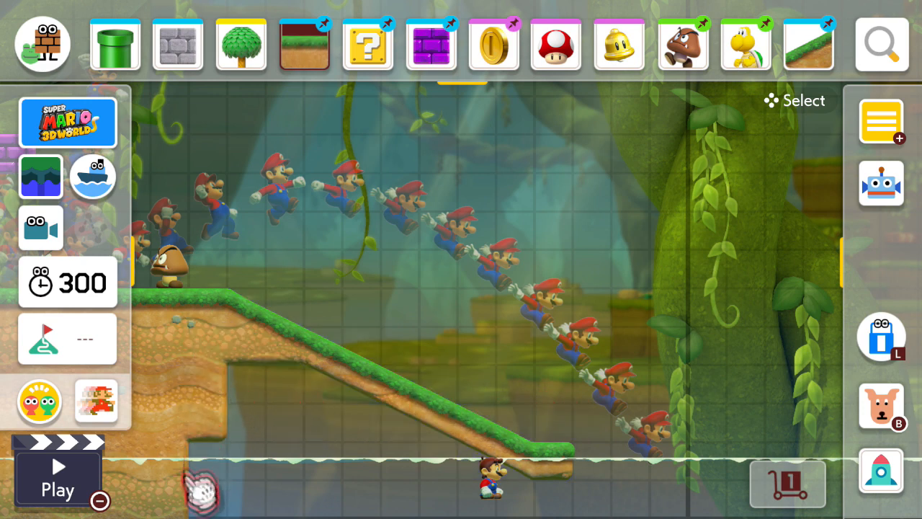
mouse_move(332, 505)
mouse_down()
mouse_move(504, 494)
mouse_move(537, 483)
mouse_move(346, 475)
mouse_move(212, 457)
mouse_move(374, 447)
mouse_up()
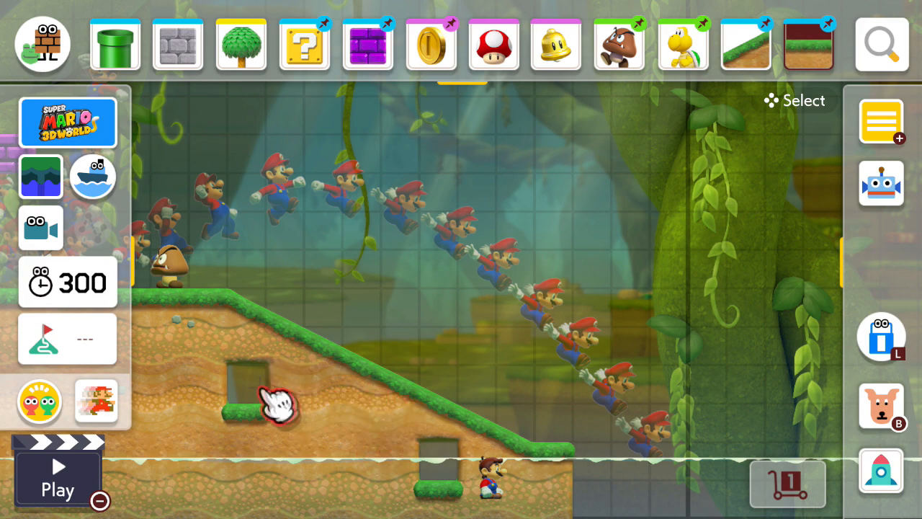
drag(315, 449, 497, 467)
- Browse the course parts through the item, enemy and gizmo categories and go back to terrain
scroll(798, 508, right, 3)
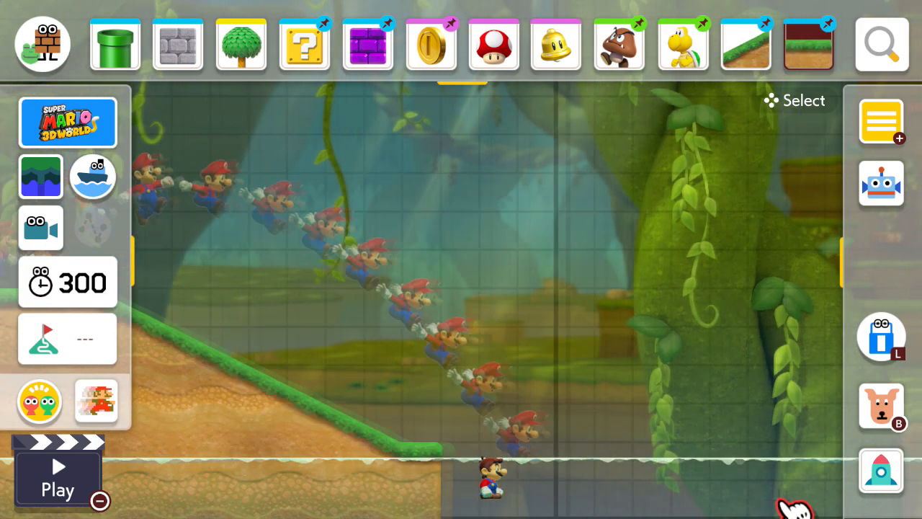
key(Up)
key(Right)
key(Return)
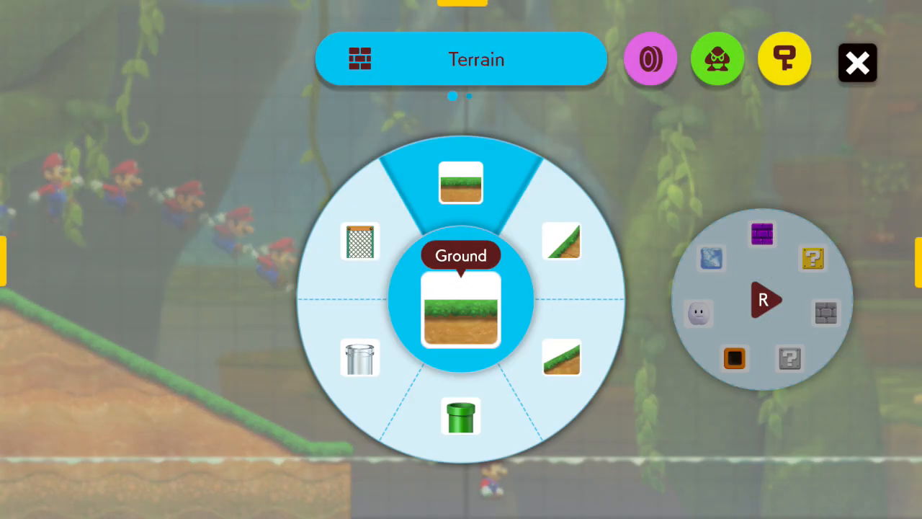
key(Right)
key(r)
key(r)
key(r)
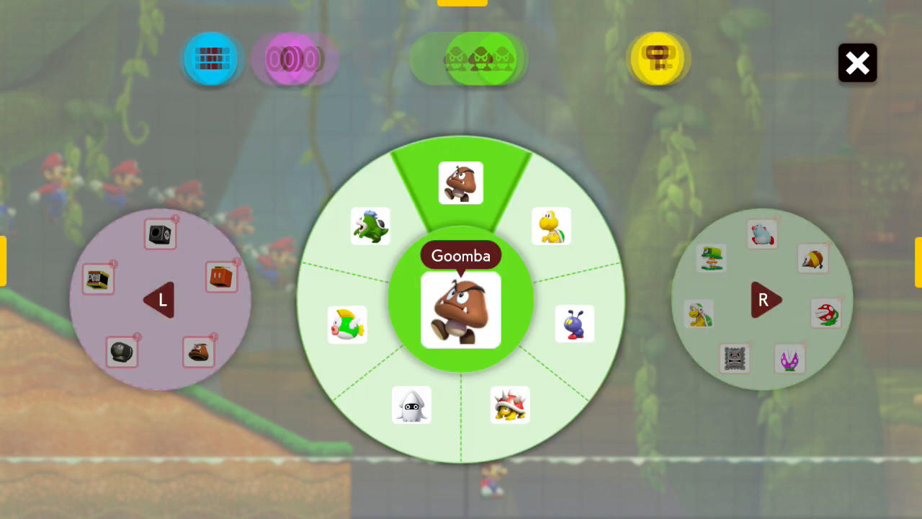
key(r)
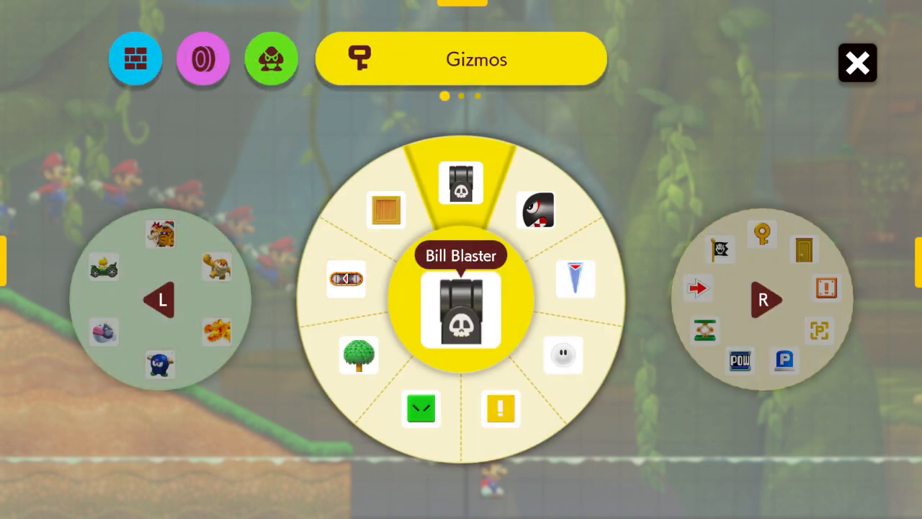
key(r)
key(l)
key(l)
key(l)
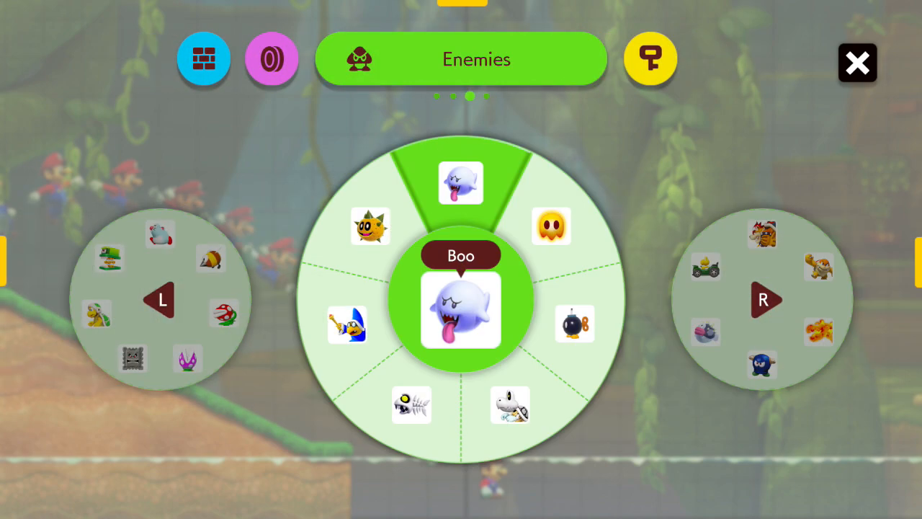
key(l)
key(l)
key(l)
key(l)
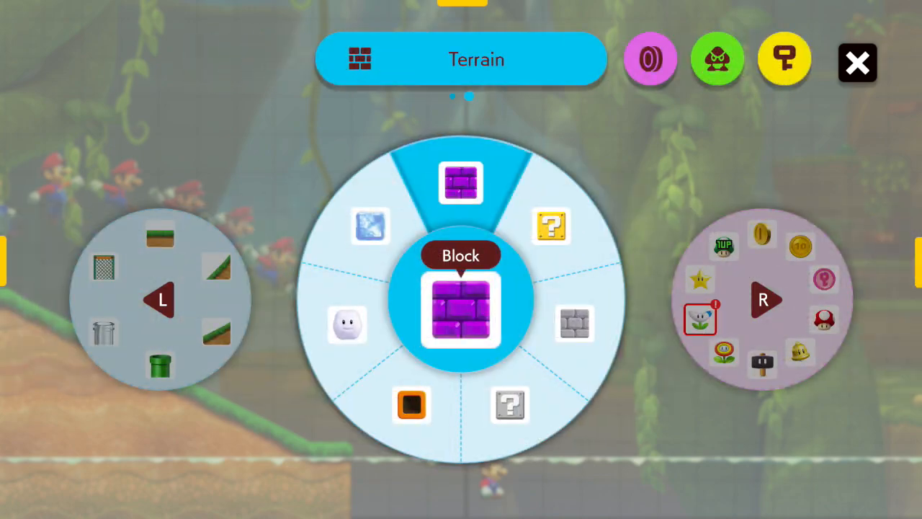
- Choose the green pipe and stand it in the water against the end of the low ground
key(l)
key(a)
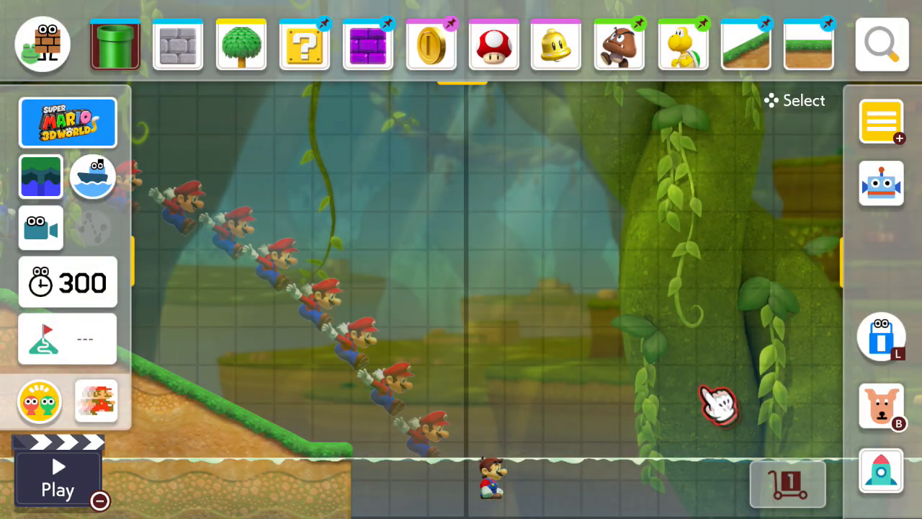
click(648, 387)
drag(641, 389, 410, 501)
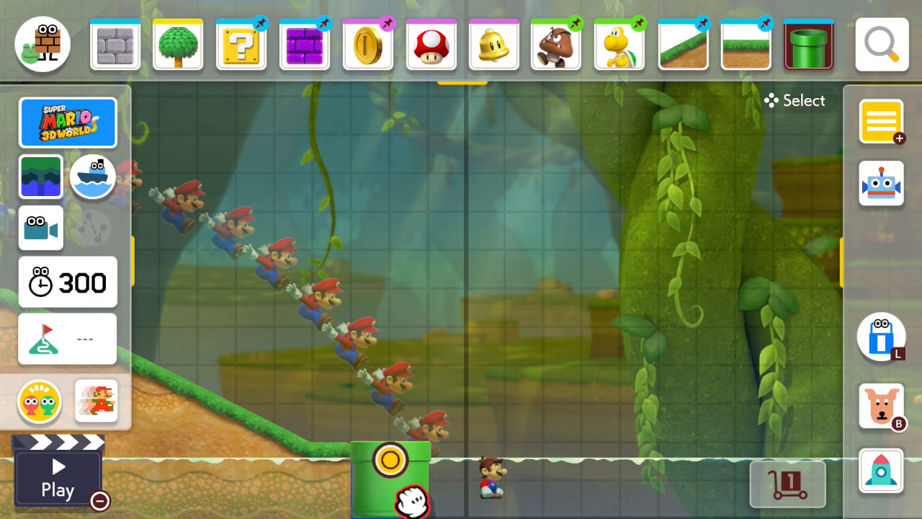
- Choose the Boomerang Flower from the item parts and put it into the green pipe
key(Up)
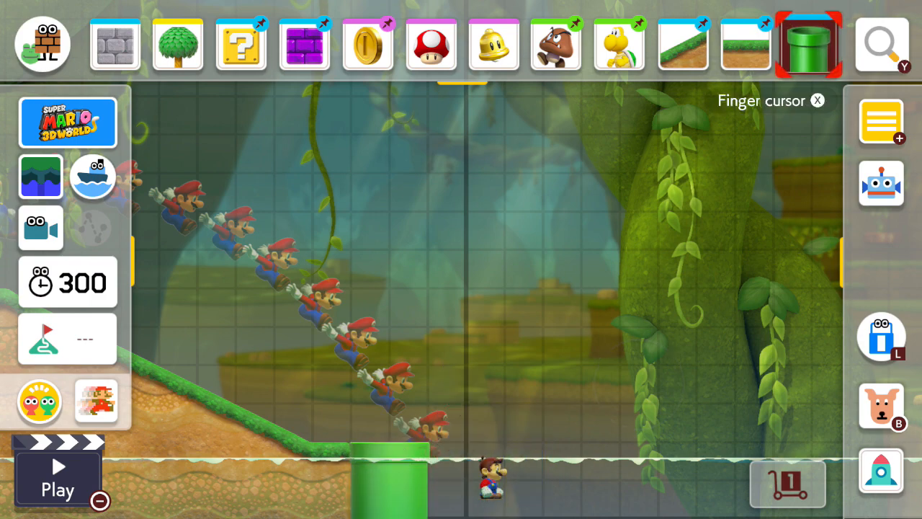
key(Right)
key(a)
key(r)
key(r)
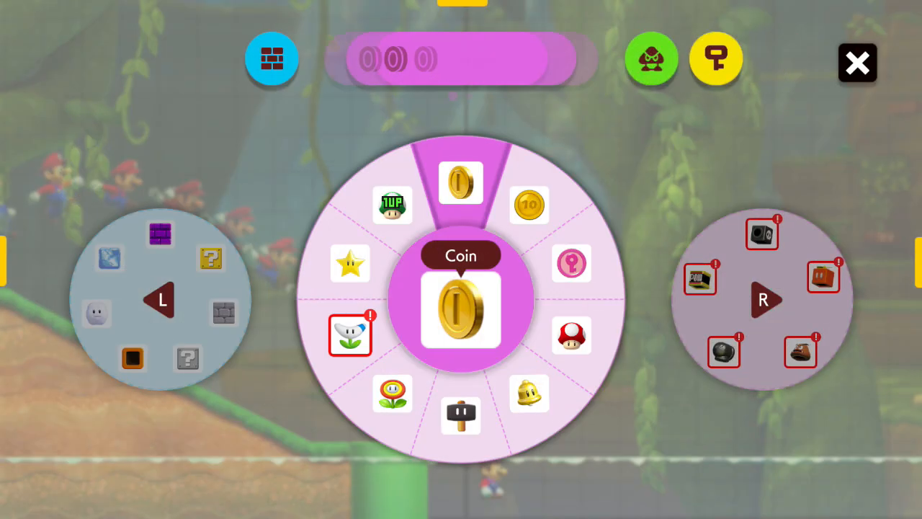
key(Left)
key(Left)
key(Left)
key(a)
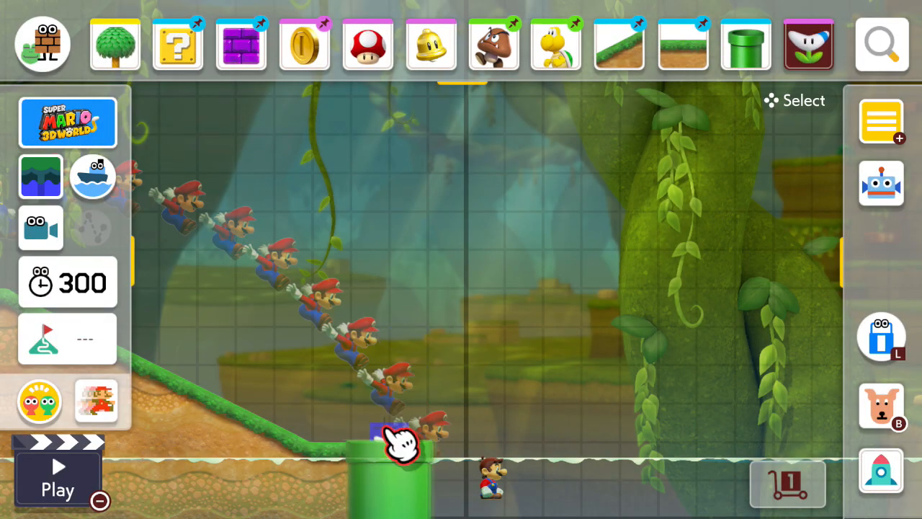
- Choose the wire-mesh fenced platform from the terrain parts and place it in the water directly beside the green pipe
scroll(790, 494, right, 2)
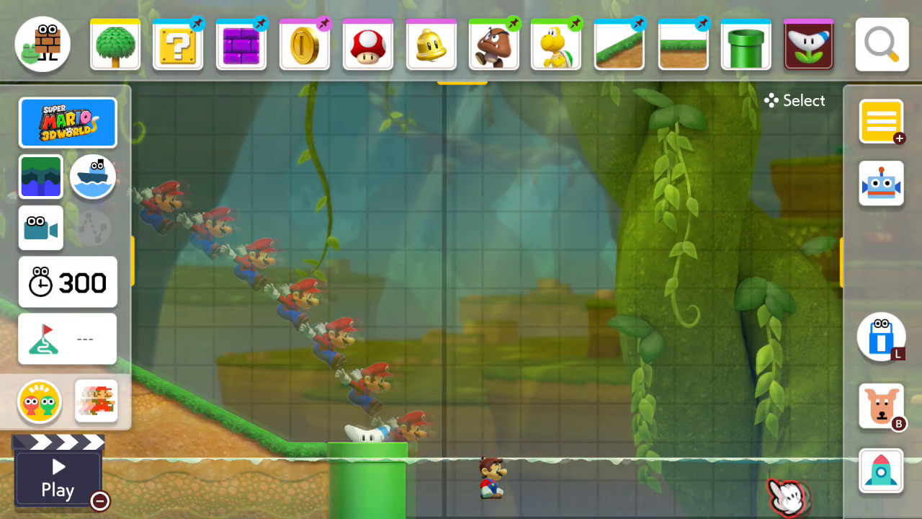
key(Up)
key(y)
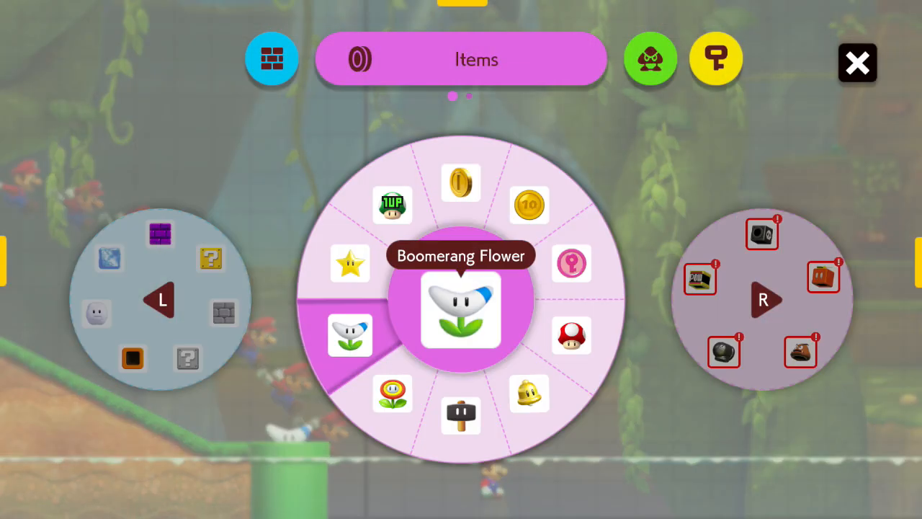
key(l)
key(l)
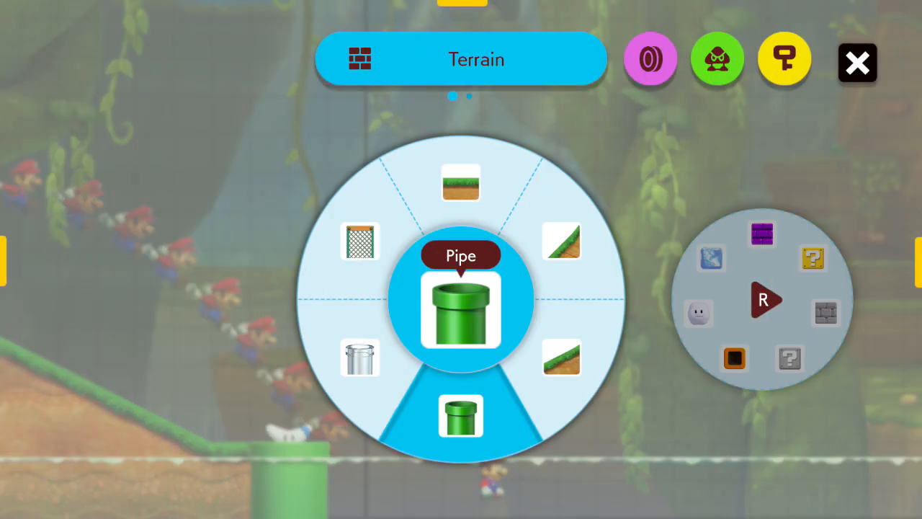
key(Up)
key(Right)
key(r)
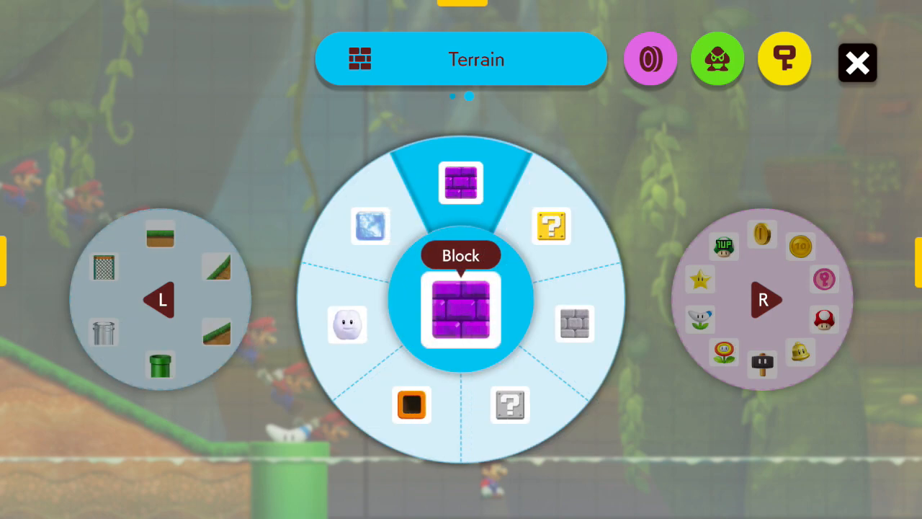
key(l)
key(Left)
key(a)
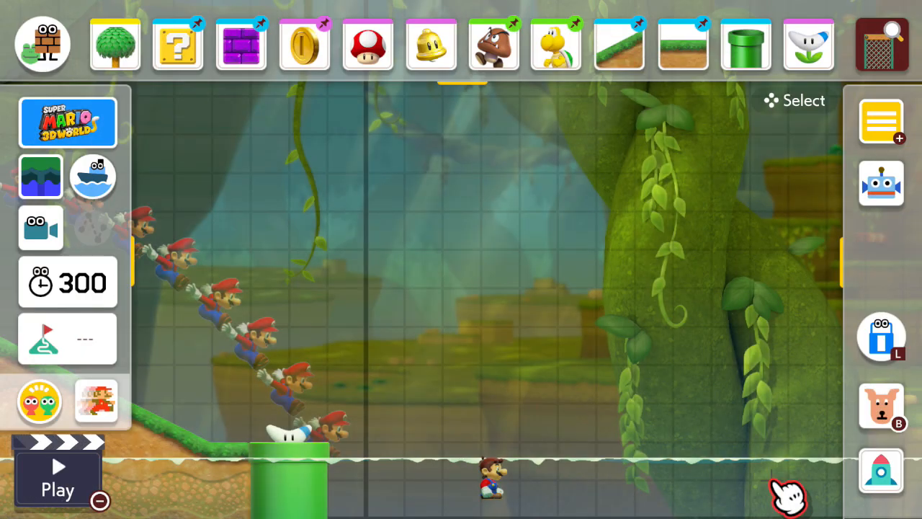
click(652, 409)
click(652, 405)
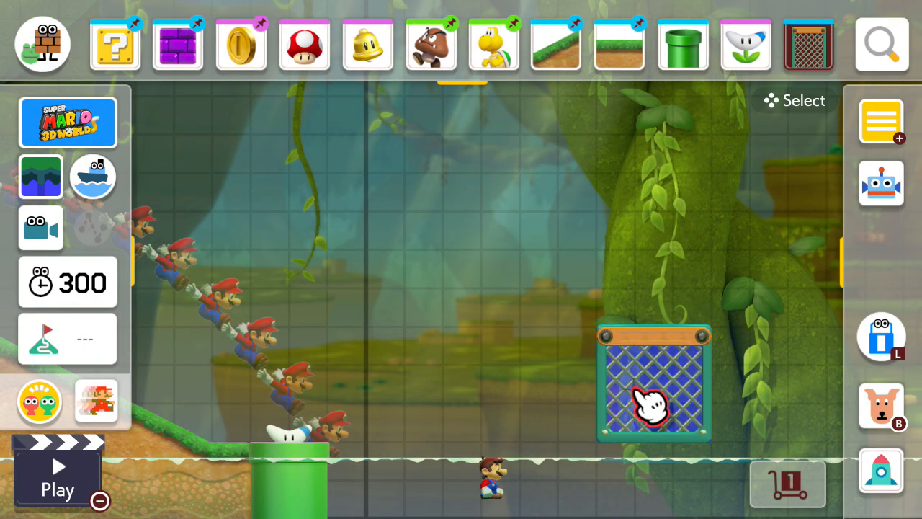
drag(683, 363, 422, 436)
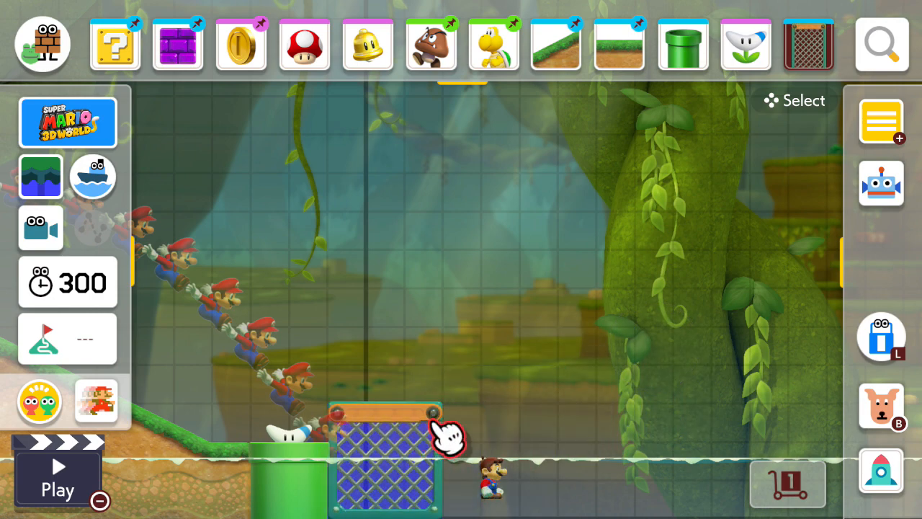
- Stretch the mesh platform away from the pipe into a long, low walkway across the water
click(442, 414)
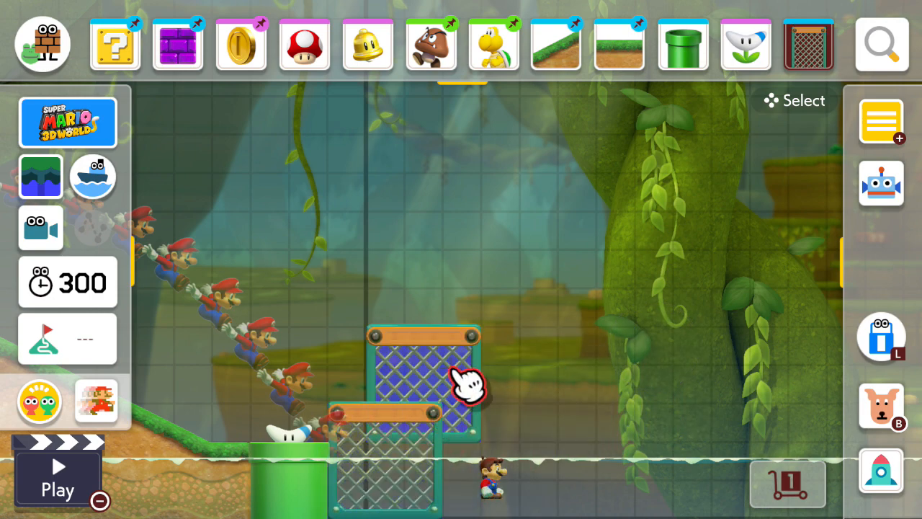
click(458, 369)
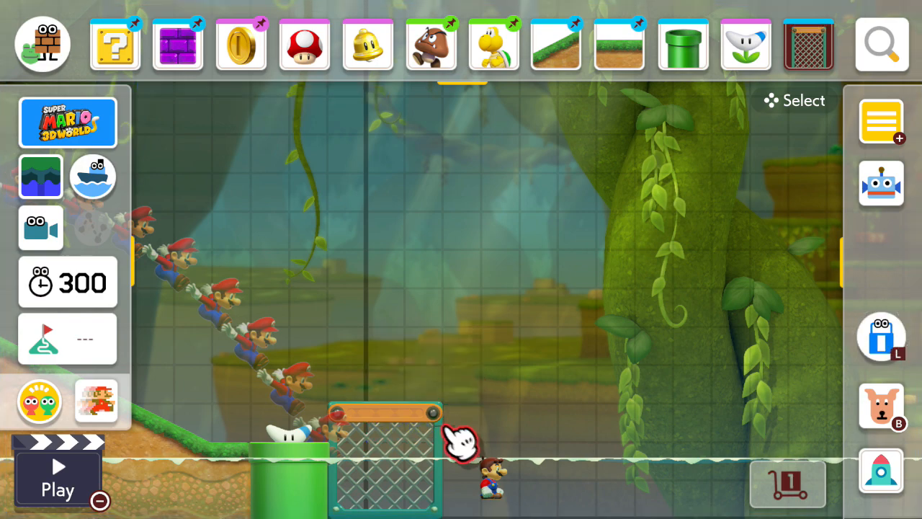
drag(432, 412, 536, 421)
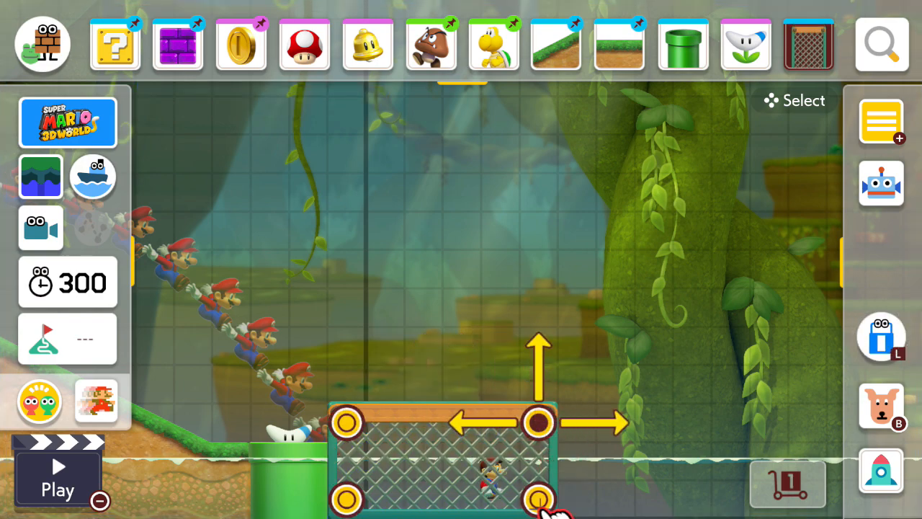
drag(544, 506, 699, 479)
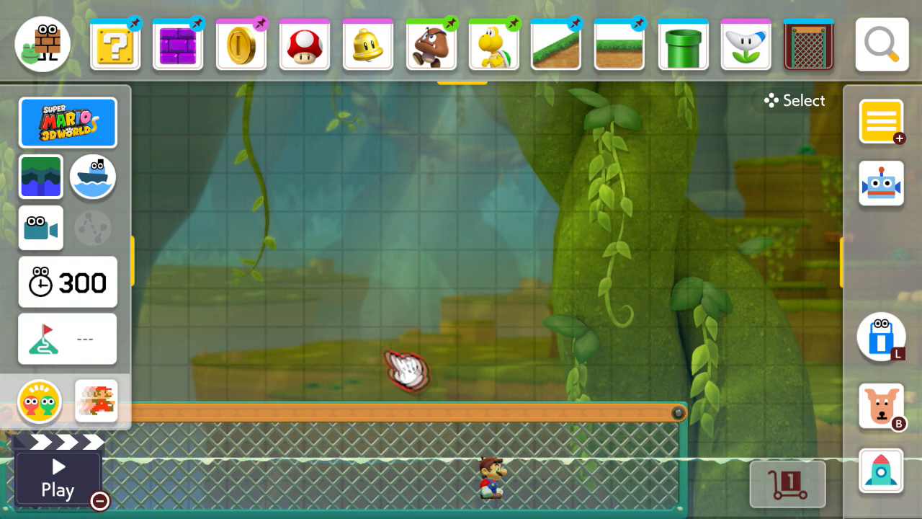
- Add a second mesh platform about 14 tiles wide and 6 tiles high, overlapping the far end of the low walkway
click(290, 275)
click(311, 290)
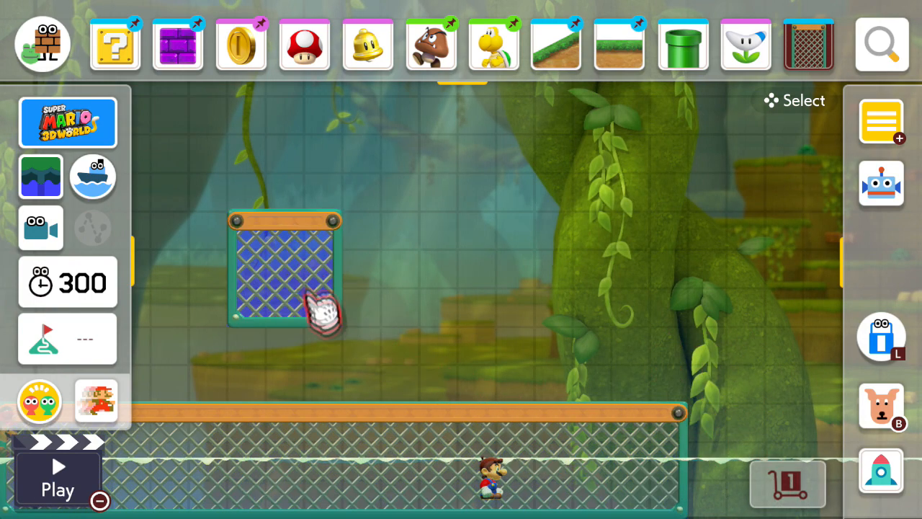
drag(350, 329, 756, 499)
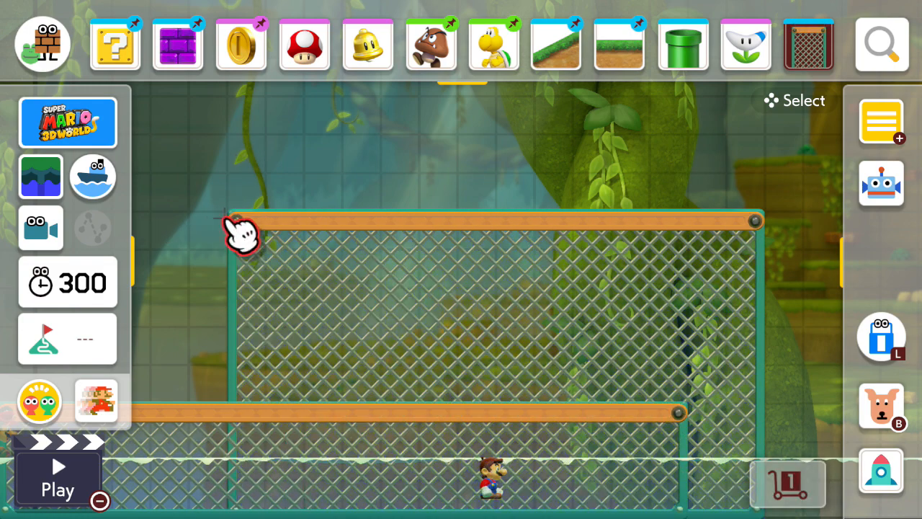
drag(231, 222, 245, 306)
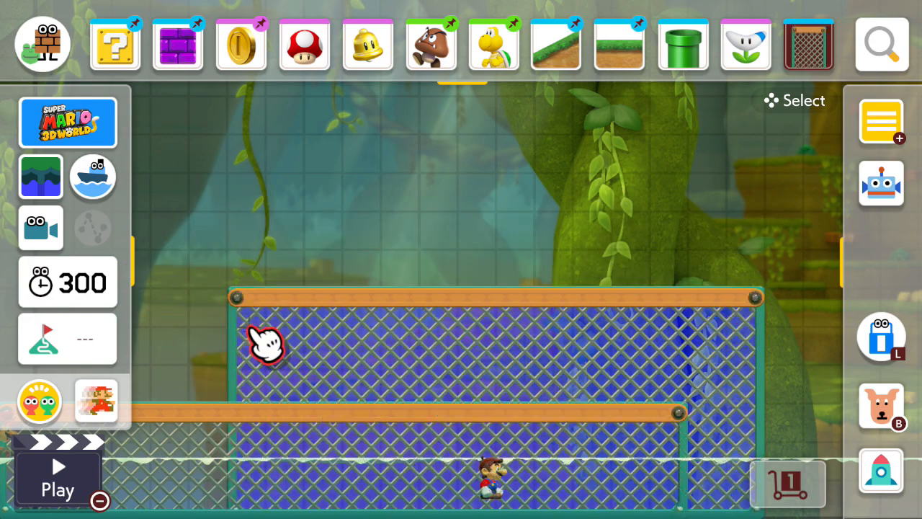
click(324, 389)
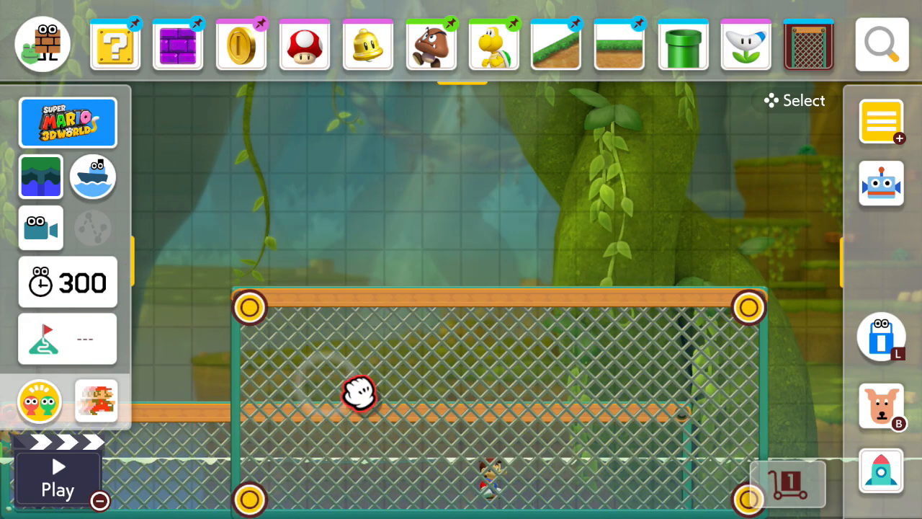
drag(359, 393, 475, 391)
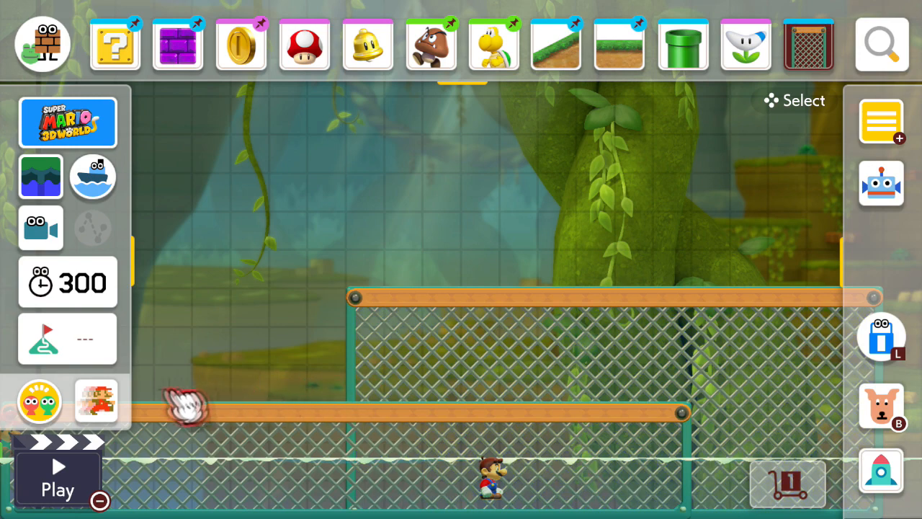
- Choose the Koopa Troopa and stand it on the low mesh walkway between the pipe and the taller platform
scroll(185, 405, left, 3)
key(Left)
key(Left)
key(Left)
key(Left)
key(Left)
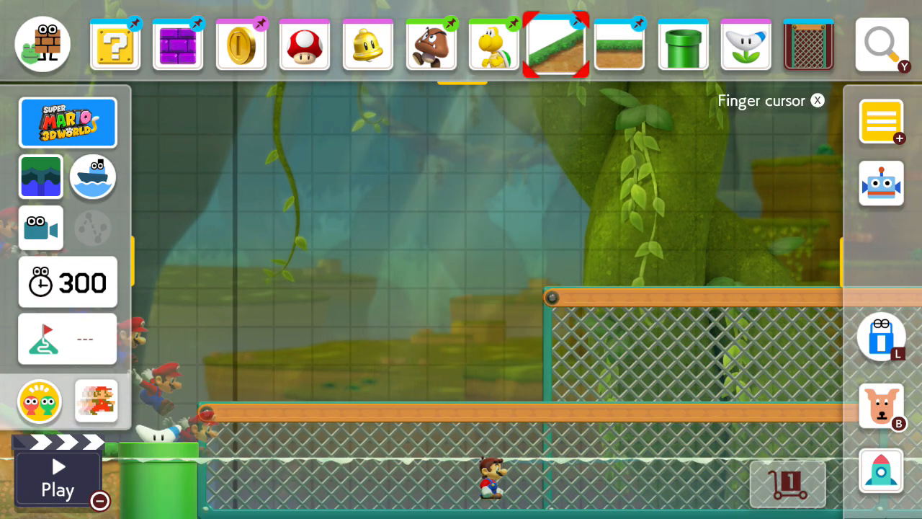
key(Left)
key(Return)
click(327, 322)
click(331, 309)
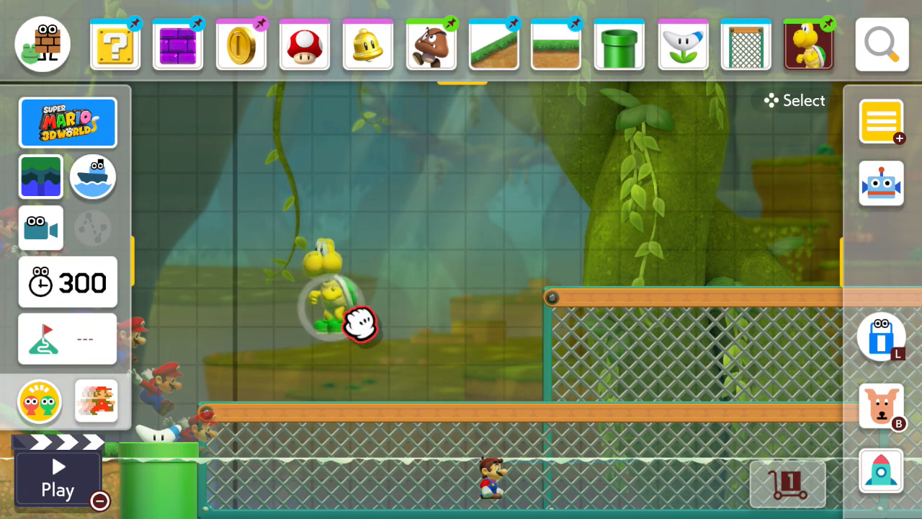
drag(358, 324, 445, 402)
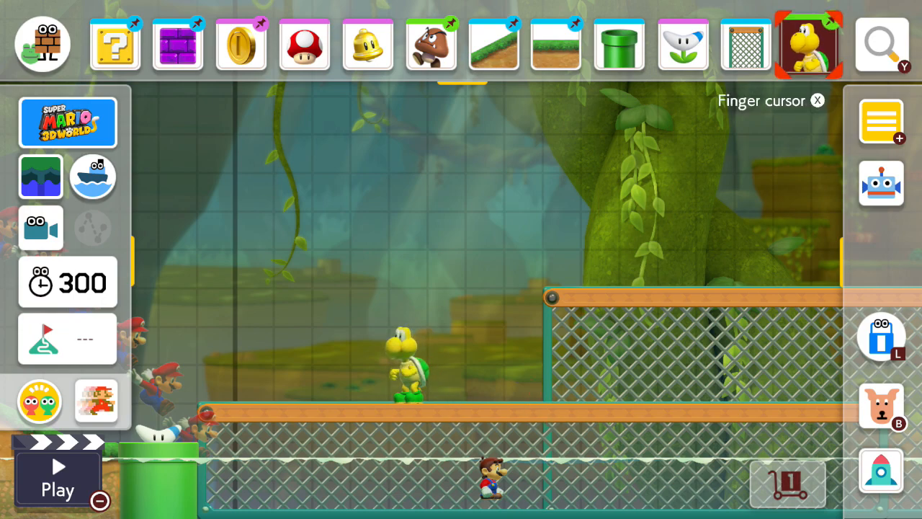
key(Left)
key(Left)
key(Left)
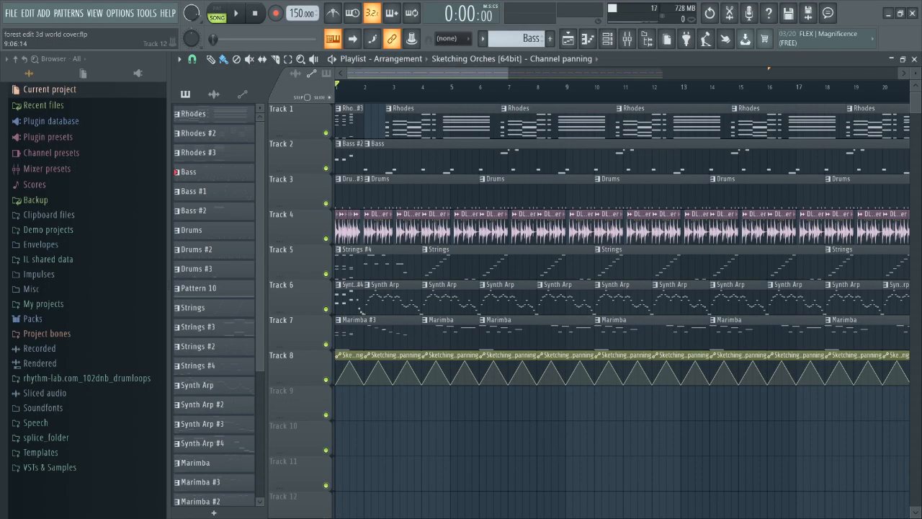
- Look over the whole forest theme cover arrangement in the FL Studio playlist
drag(451, 76, 494, 80)
scroll(487, 302, down, 5)
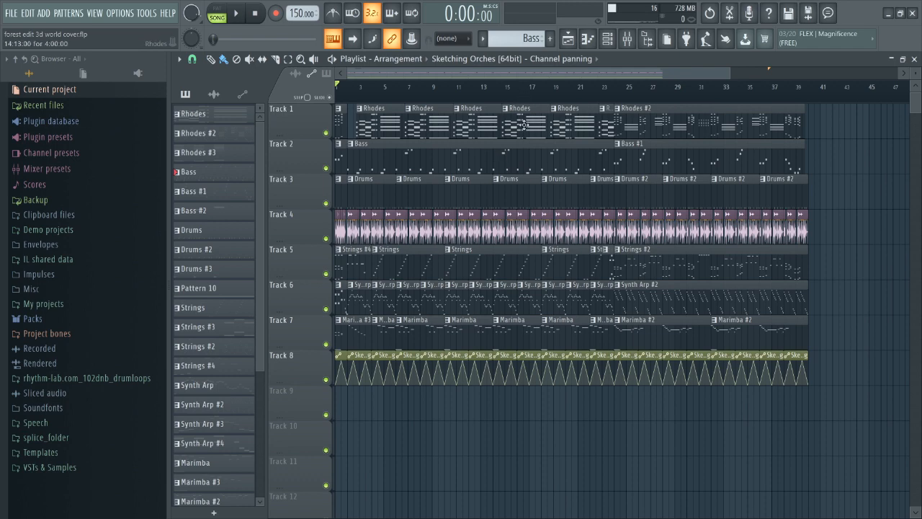
drag(498, 76, 526, 79)
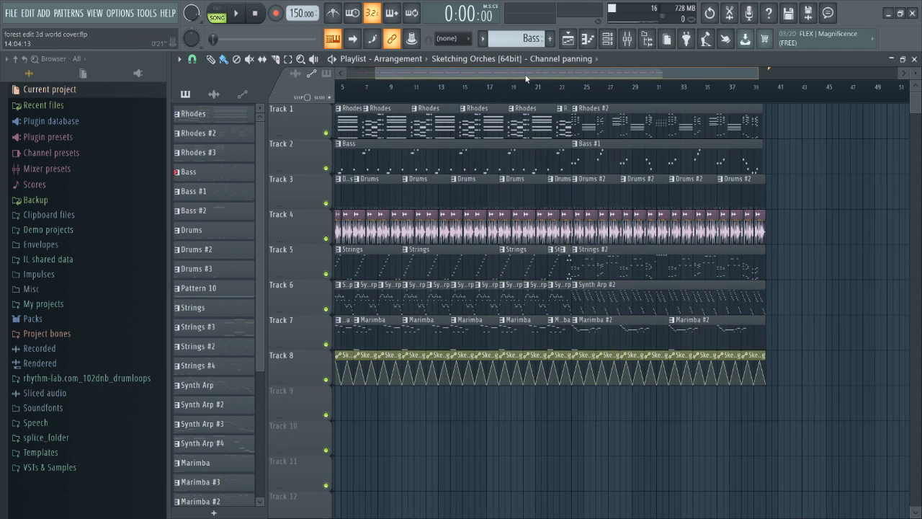
drag(526, 79, 481, 73)
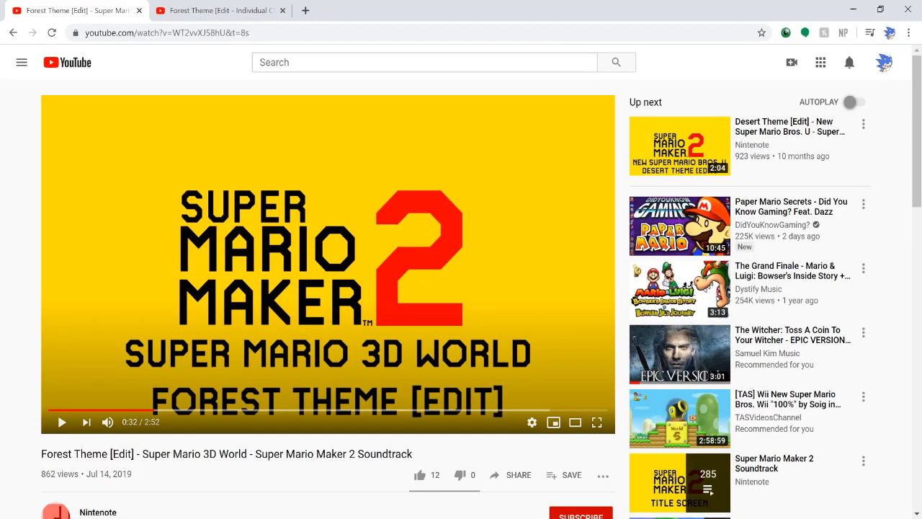
- Play the opening of the Forest Theme [Edit] video on YouTube from the start, then pause it
key(alt+Tab)
key(alt+Tab)
drag(108, 409, 2, 409)
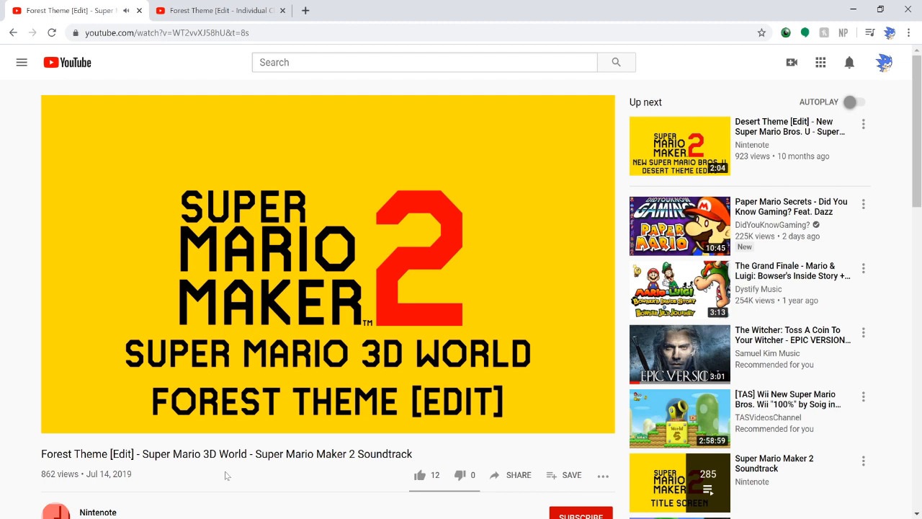
key(space)
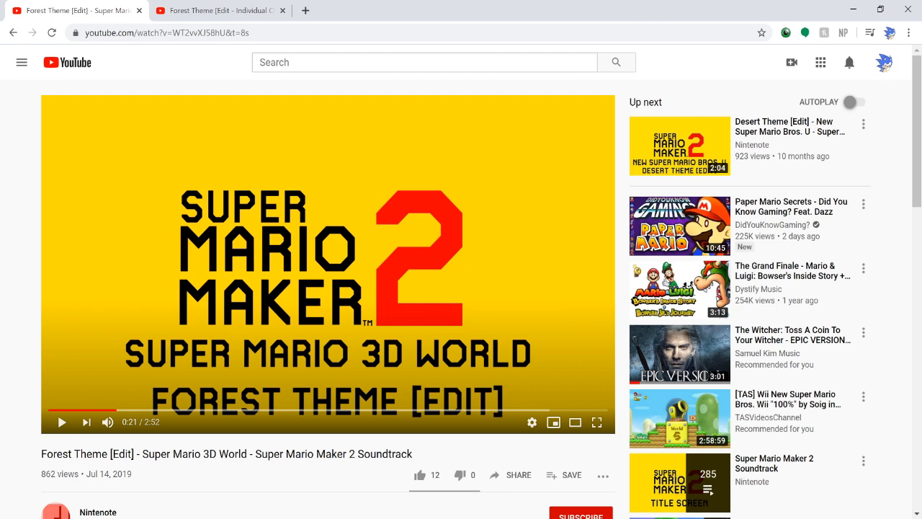
- Switch back to FL Studio and play the forest theme cover arrangement from the beginning, then stop playback
key(alt+Tab)
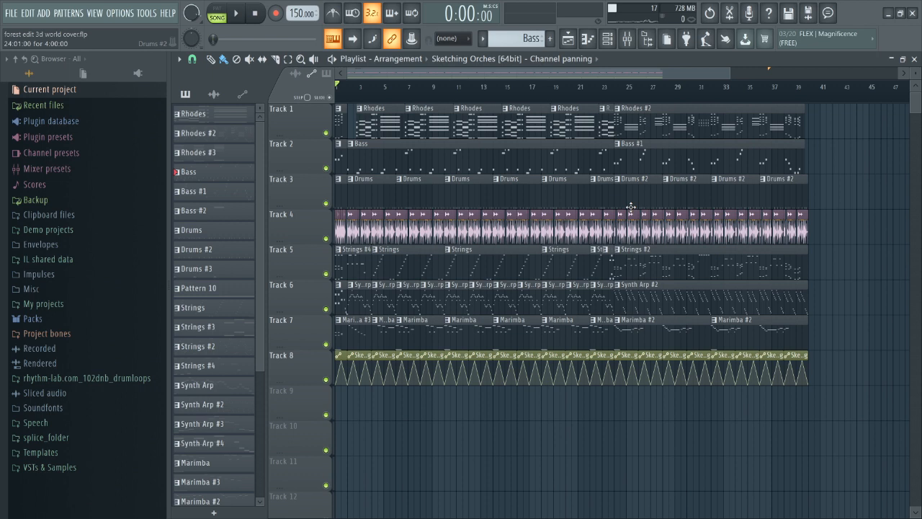
key(space)
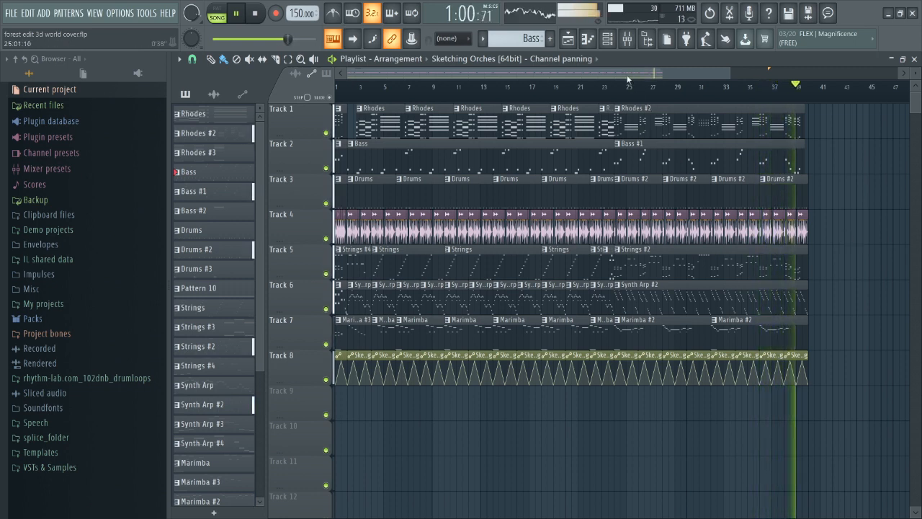
key(space)
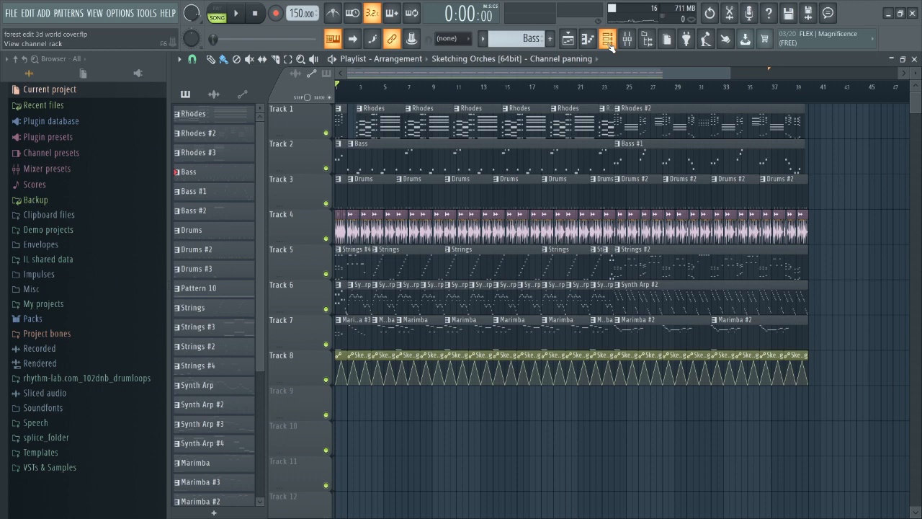
- Select the Rhodes pattern and show its instruments in the channel rack
click(219, 119)
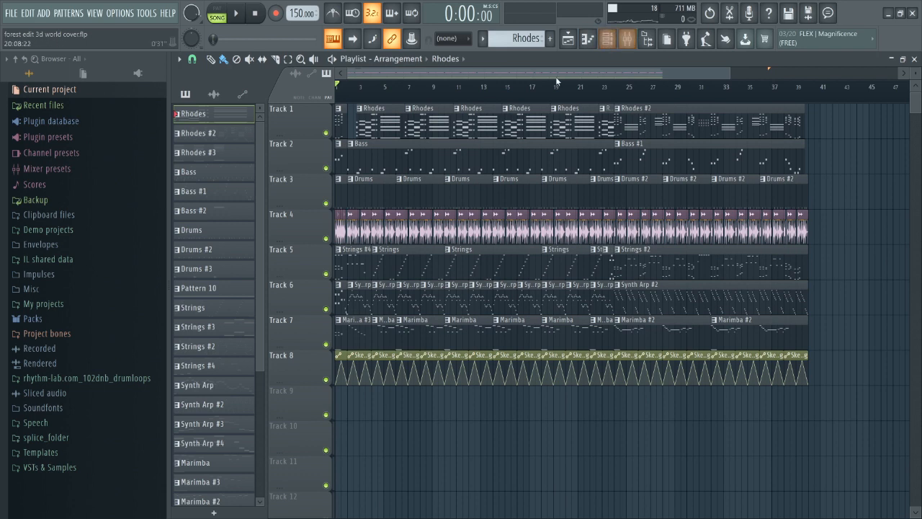
click(607, 39)
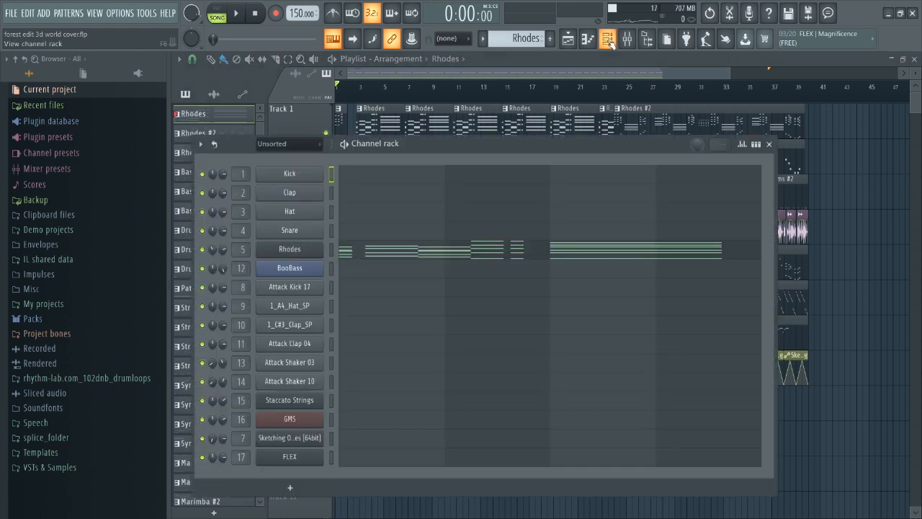
click(310, 124)
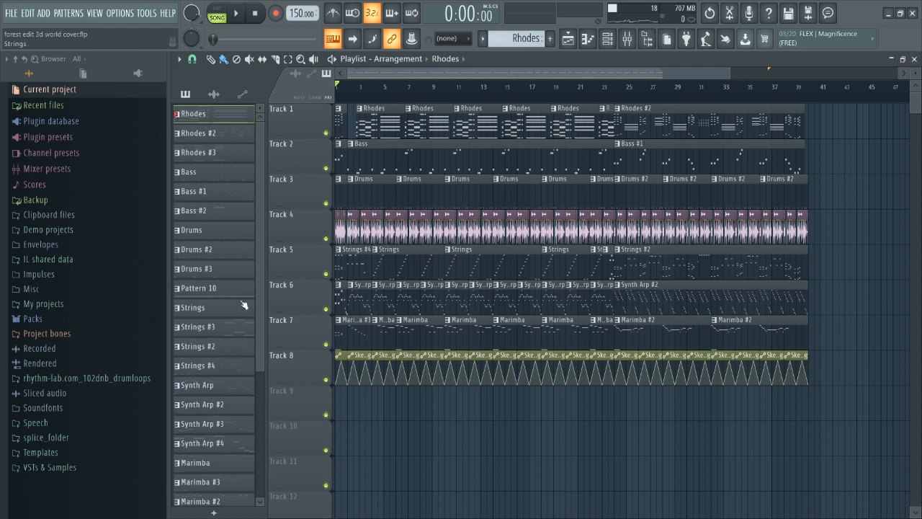
click(607, 40)
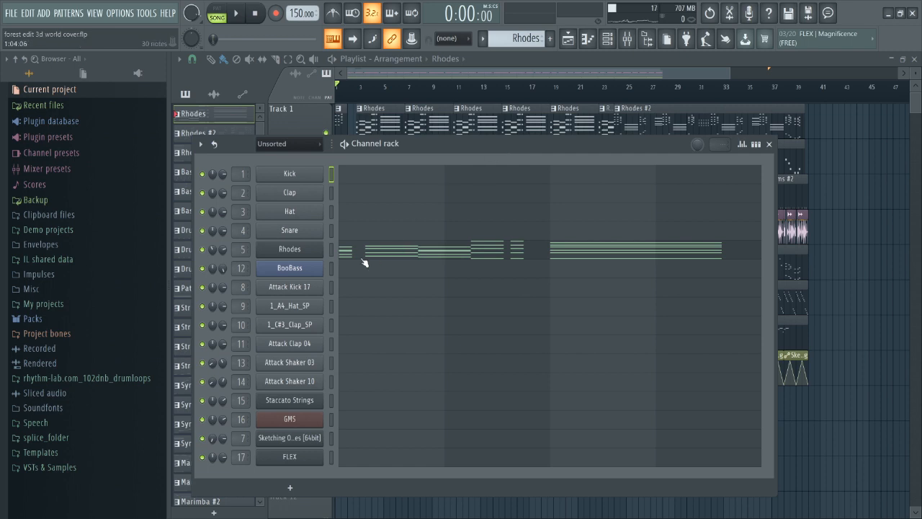
- Select the Rhodes channel, try a few notes on it, and examine its chords in the piano roll
click(331, 249)
key(g)
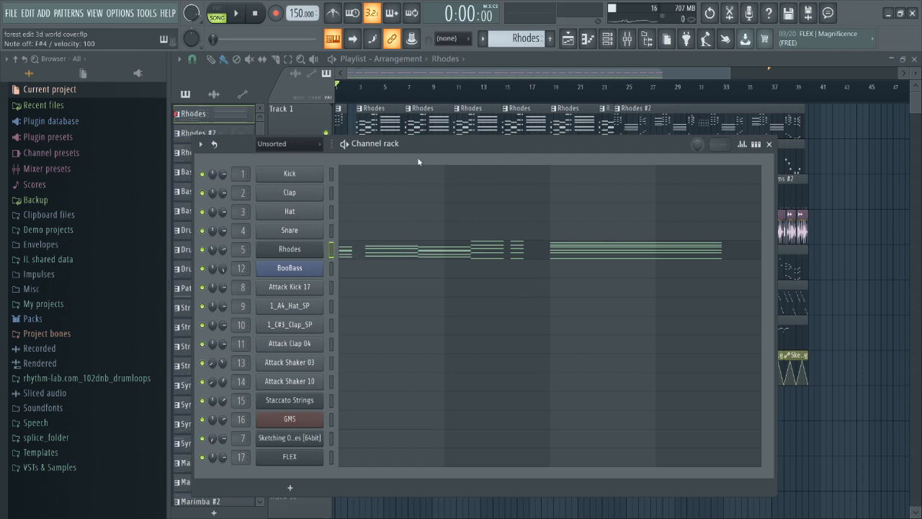
key(s)
click(428, 262)
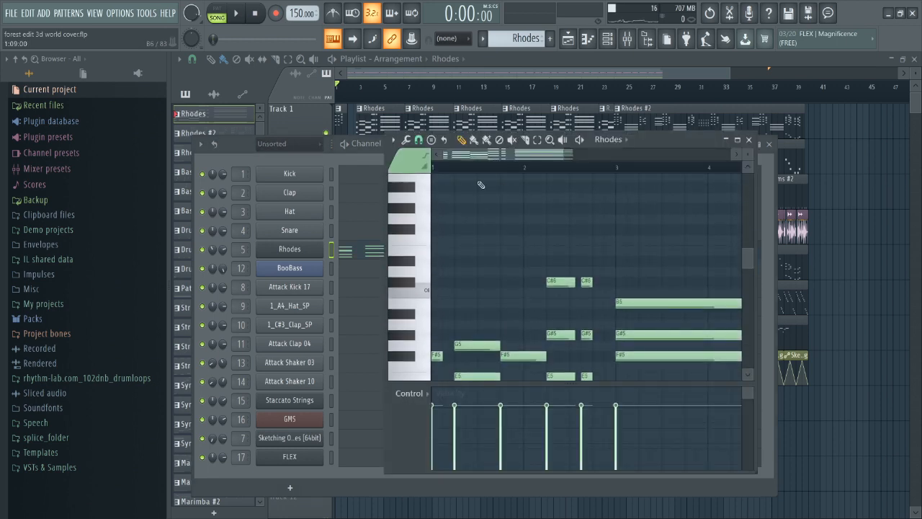
scroll(484, 198, down, 5)
scroll(500, 223, up, 2)
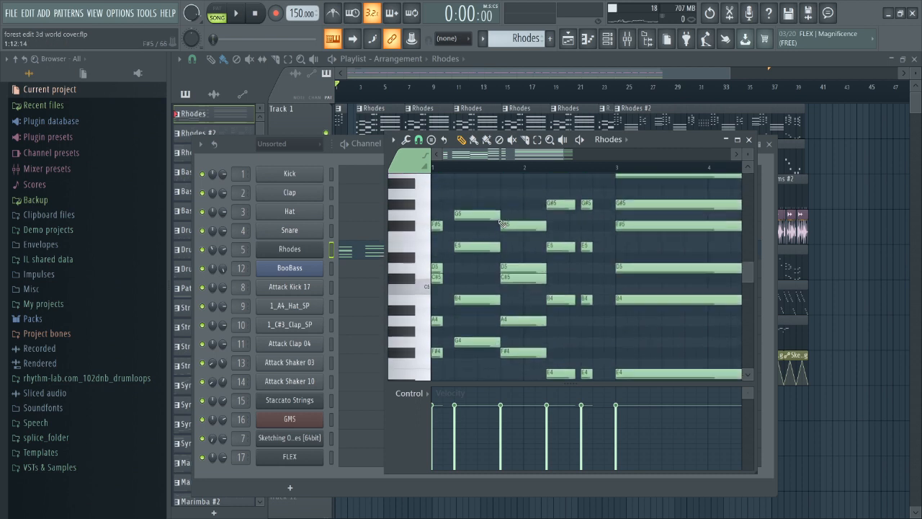
- Close the Rhodes piano roll and look up the Rhodes preset in the Keyboard folder of the Instruments pack
scroll(500, 223, down, 1)
scroll(500, 223, up, 1)
click(340, 162)
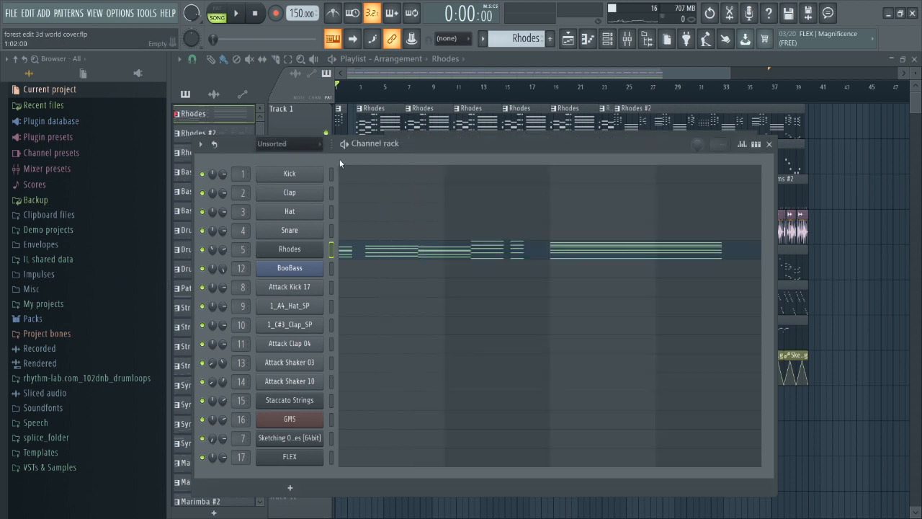
click(55, 313)
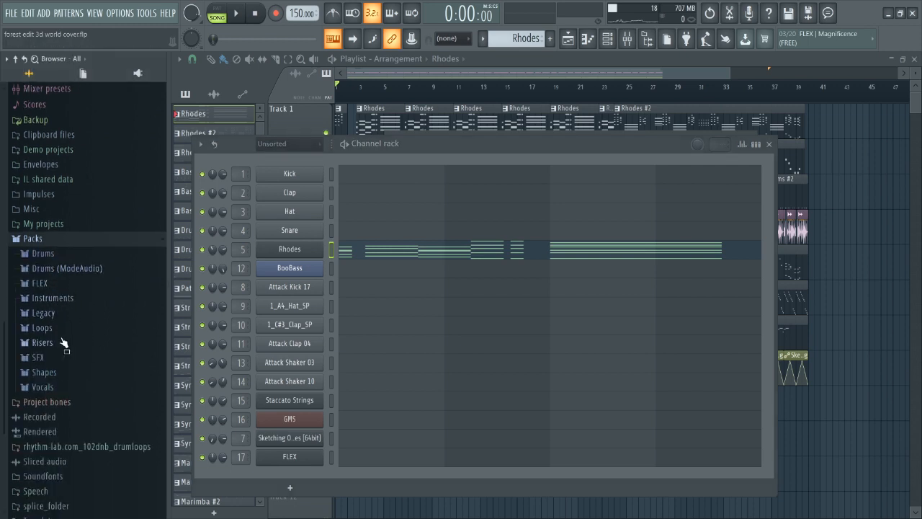
click(65, 300)
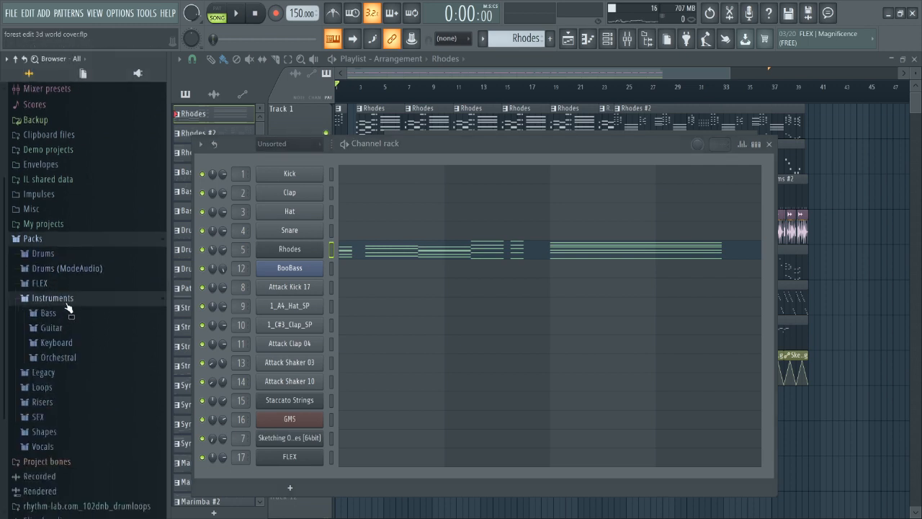
click(56, 342)
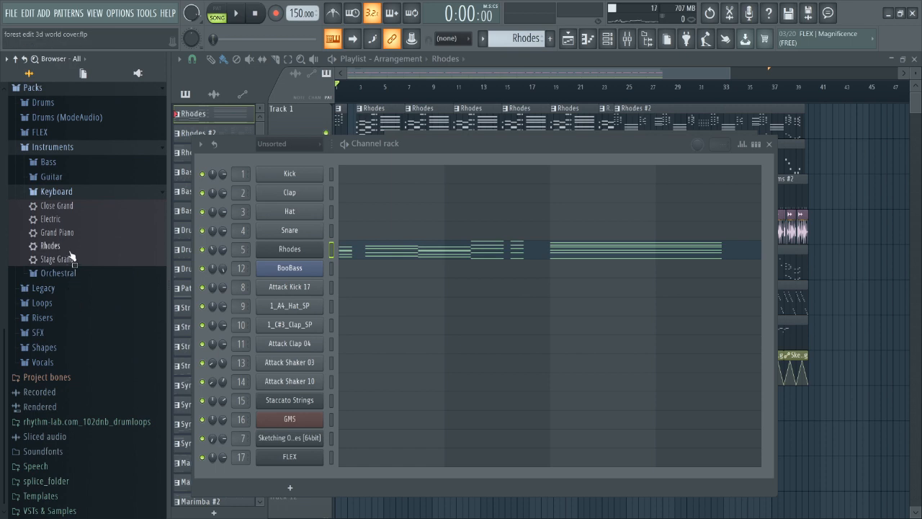
click(76, 150)
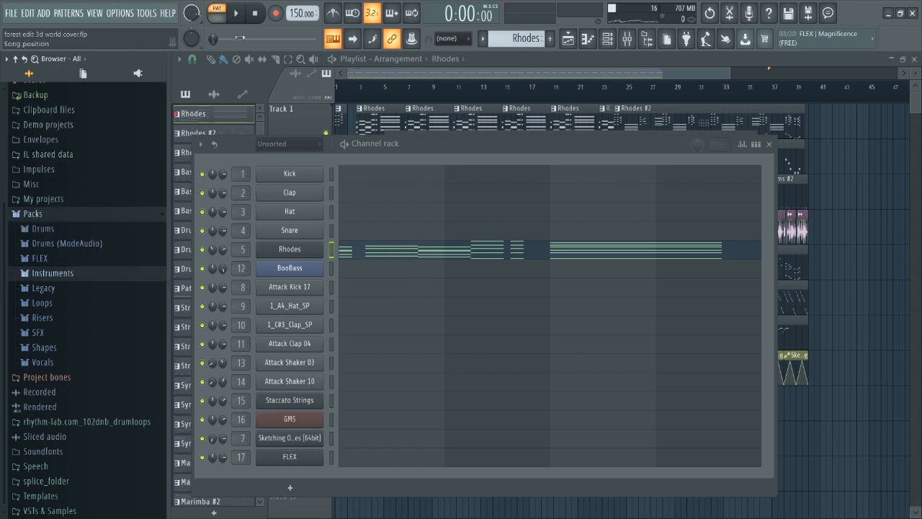
- Reopen the Rhodes channel's piano roll and examine the full pitch range of the pattern's chords
click(411, 252)
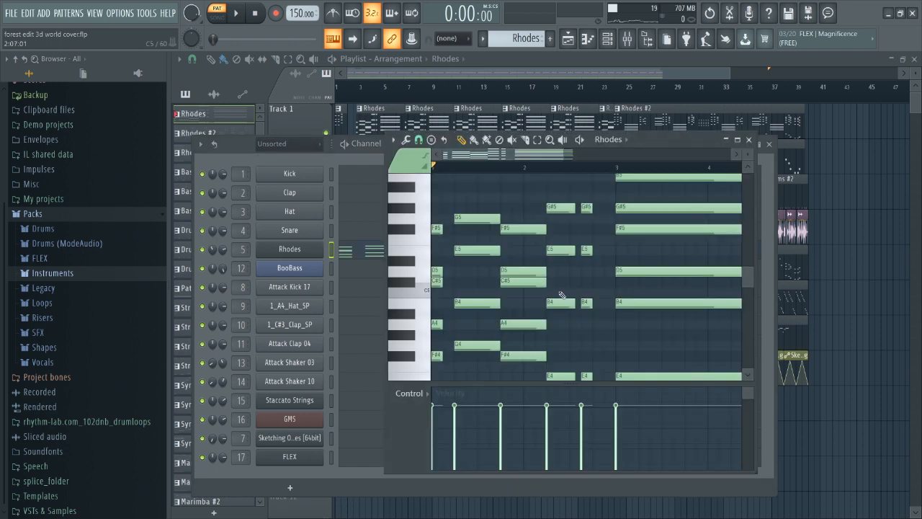
scroll(537, 232, down, 2)
scroll(535, 229, up, 2)
scroll(516, 203, down, 1)
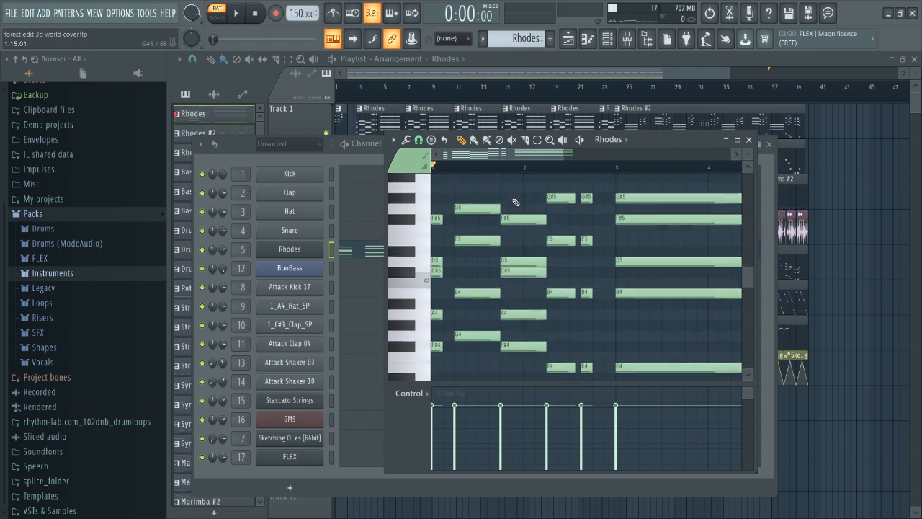
scroll(515, 202, up, 4)
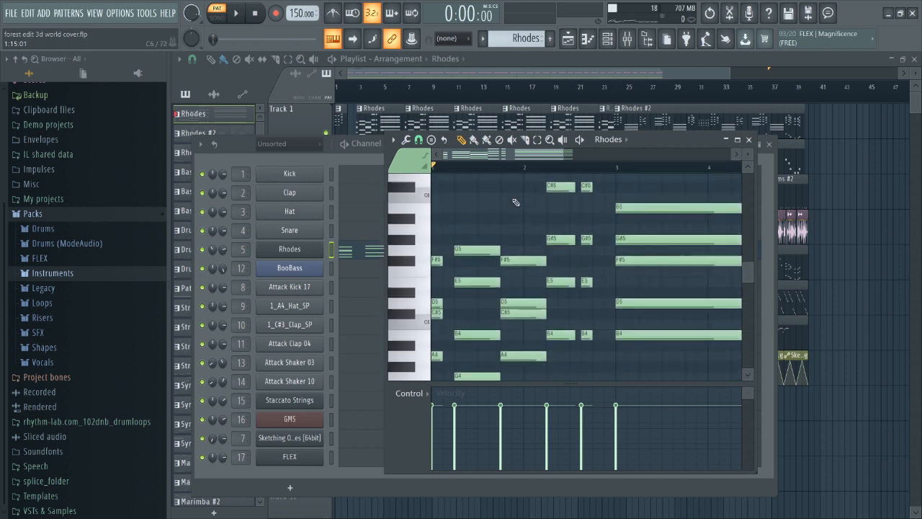
scroll(516, 203, down, 3)
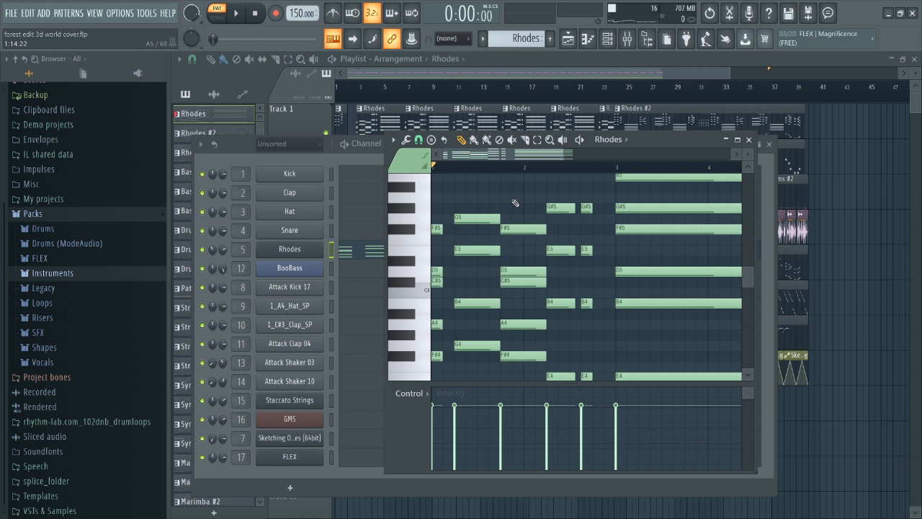
scroll(514, 202, down, 2)
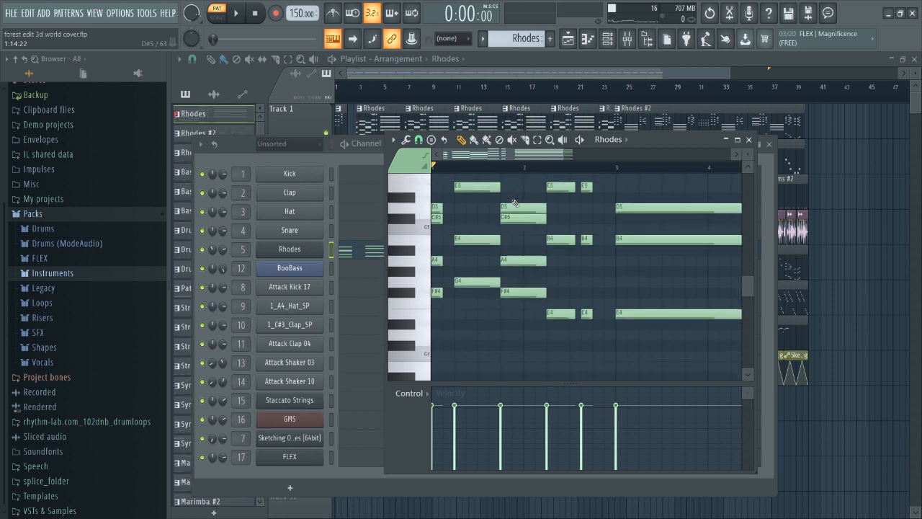
scroll(515, 202, up, 3)
drag(520, 154, 495, 159)
scroll(501, 198, down, 3)
scroll(500, 198, up, 1)
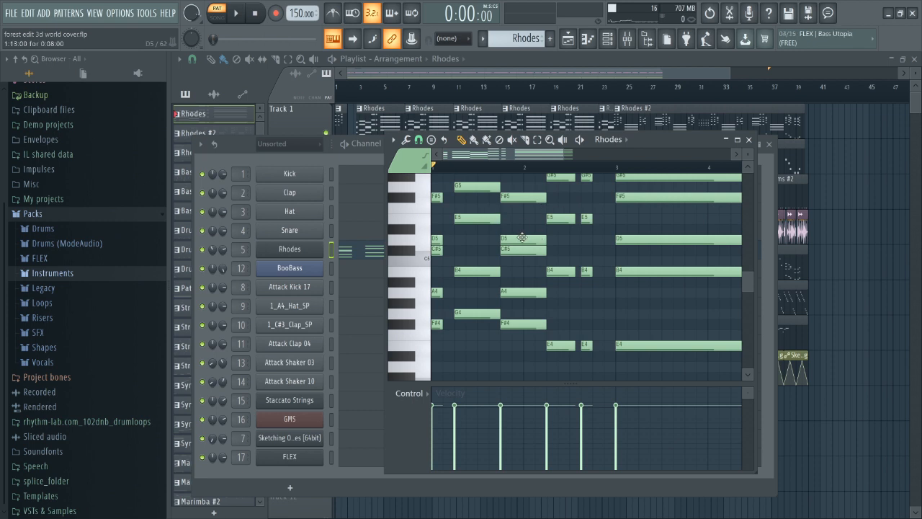
scroll(522, 237, up, 1)
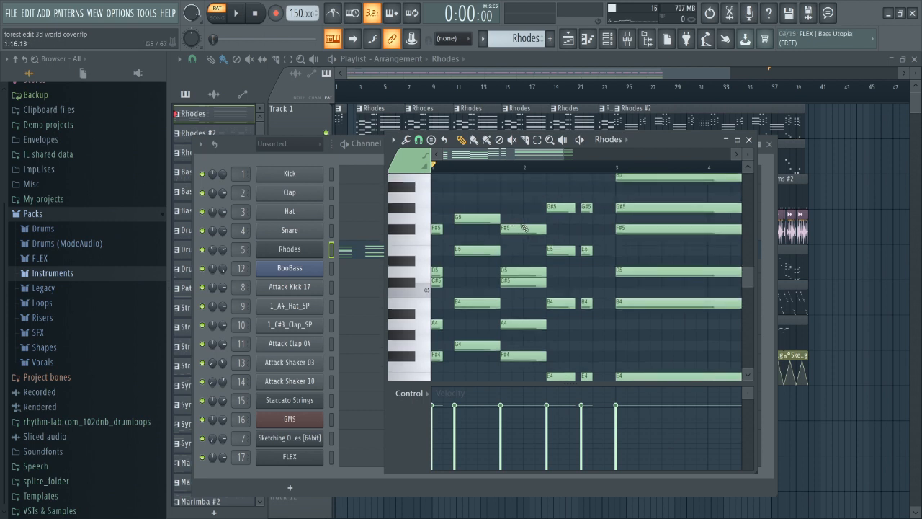
- Play the Rhodes #2 pattern in the maximized piano roll, following its notes through to the last bars, and stop playback
drag(512, 155, 484, 161)
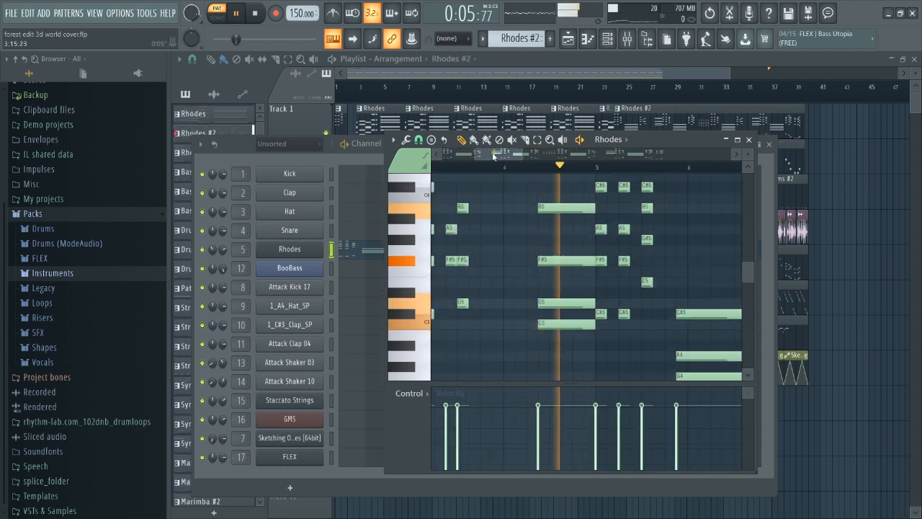
drag(497, 155, 560, 155)
scroll(632, 252, down, 2)
scroll(634, 251, up, 1)
scroll(635, 250, up, 1)
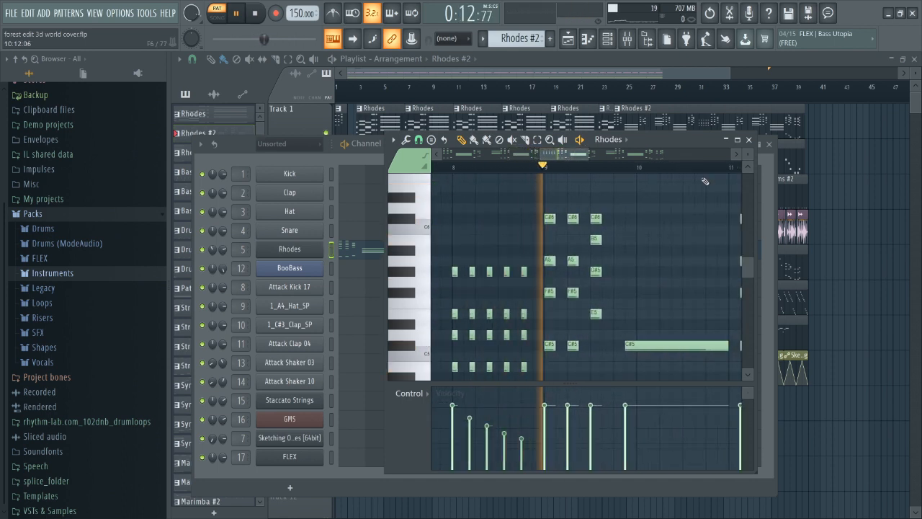
click(737, 141)
drag(516, 73, 621, 75)
scroll(628, 250, down, 5)
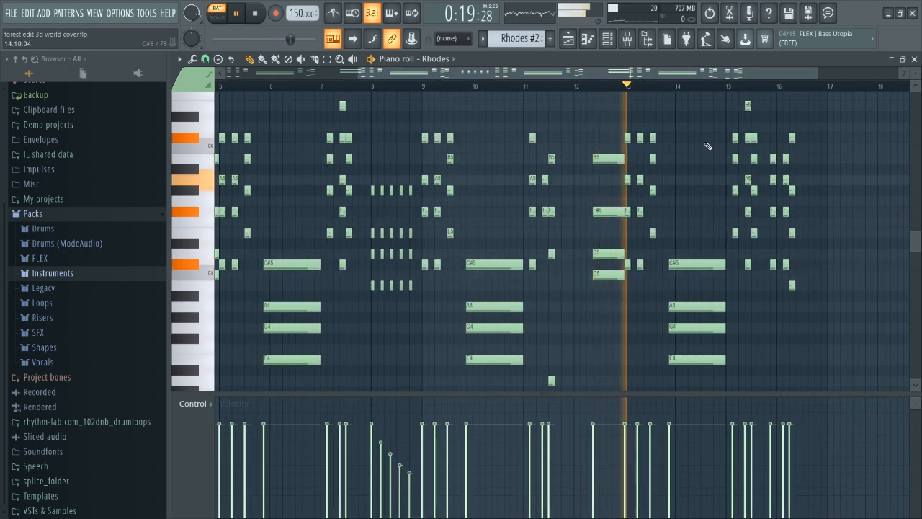
drag(695, 77, 749, 78)
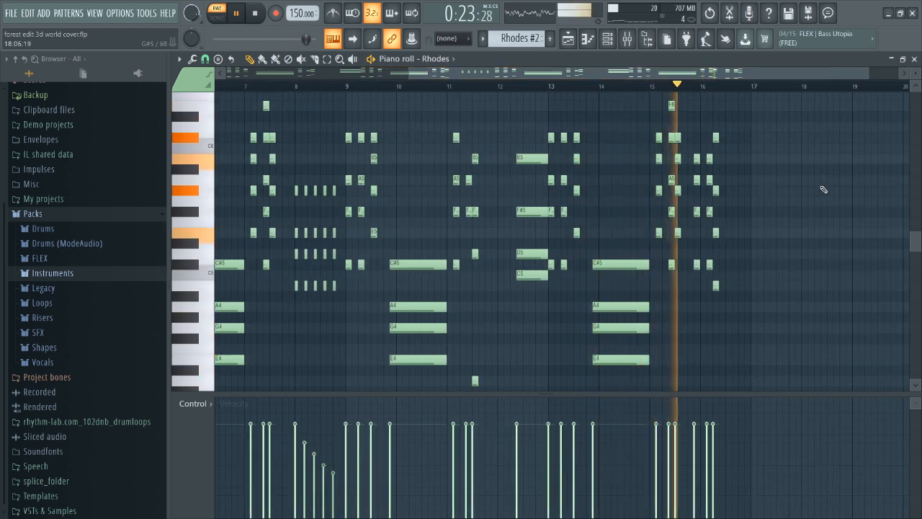
key(space)
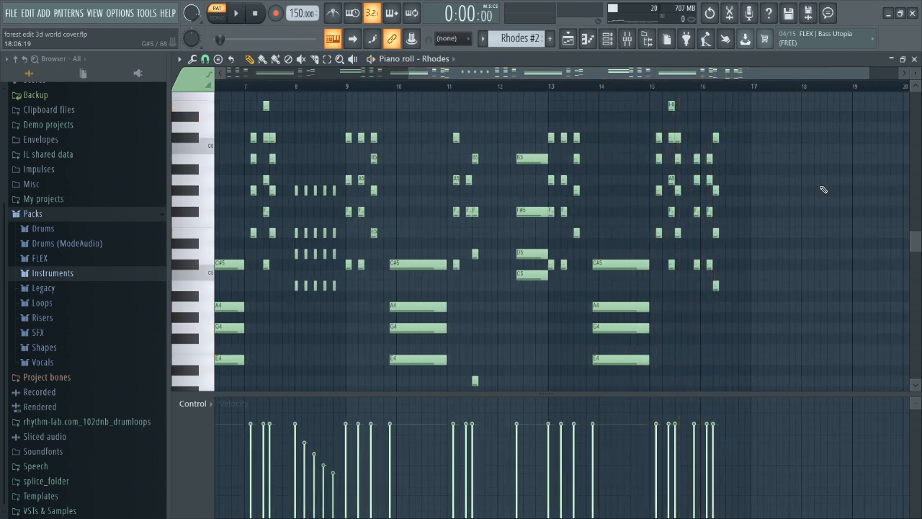
- Close the piano roll and show the Rhodes #3 pattern in the channel rack
click(914, 59)
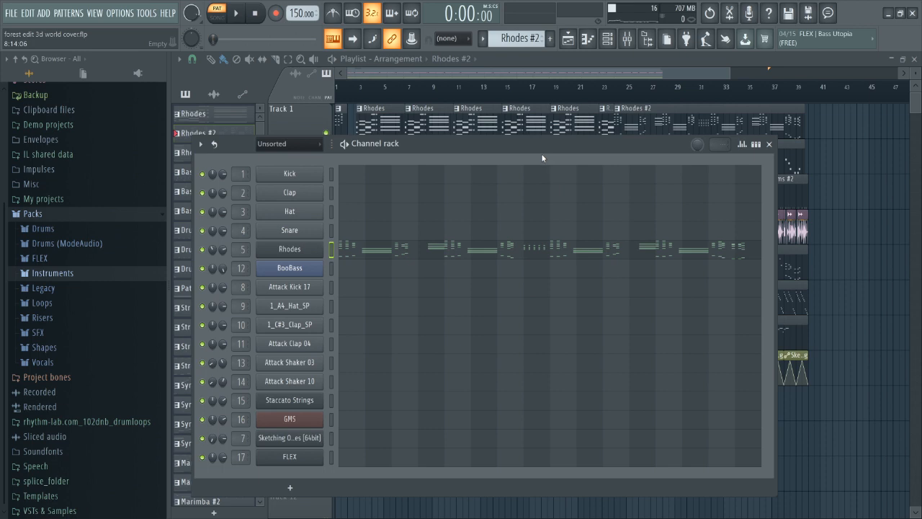
scroll(518, 39, up, 1)
scroll(518, 40, down, 1)
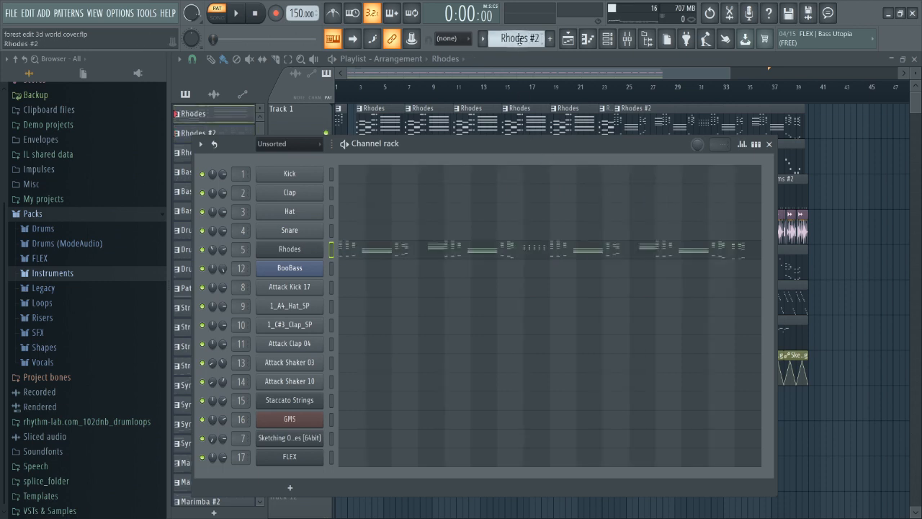
scroll(517, 40, up, 1)
scroll(518, 39, down, 1)
scroll(518, 40, down, 1)
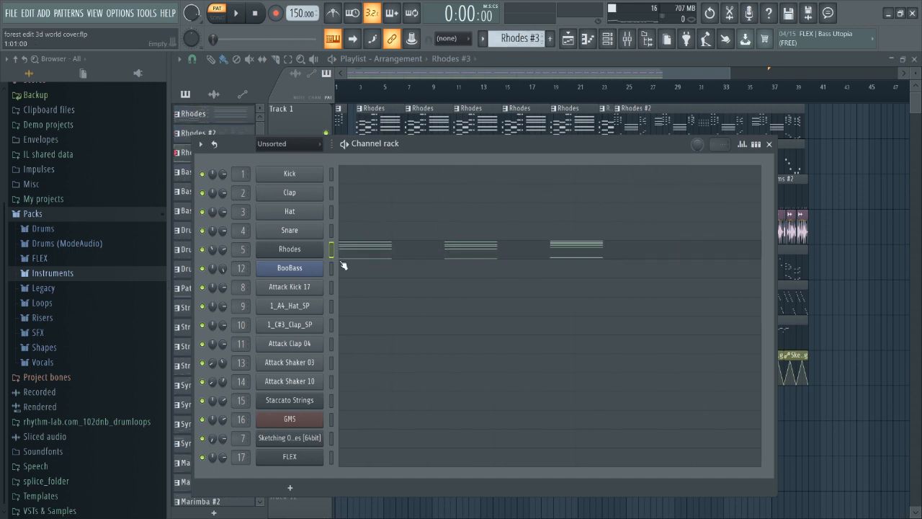
- Select the Rhodes mixer track and compare the Rhodes pattern's sound with its Fruity Flanger effect bypassed and enabled
click(607, 38)
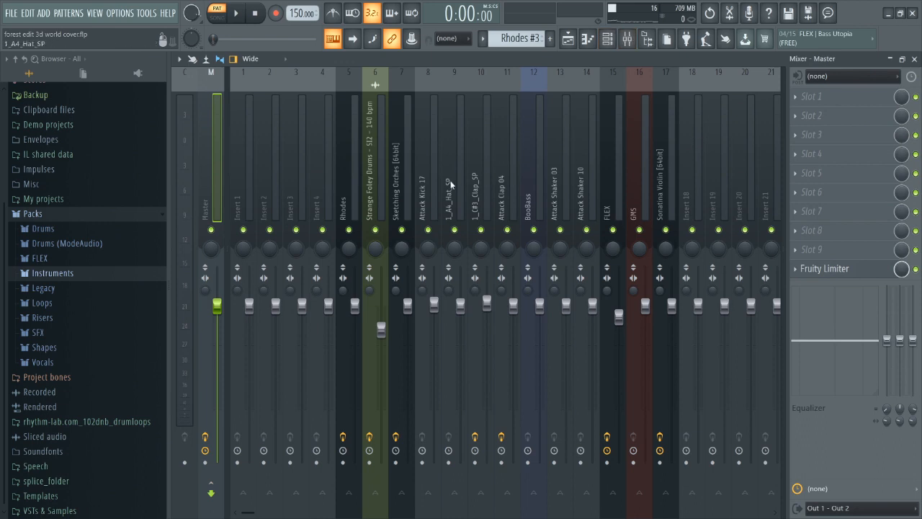
click(349, 179)
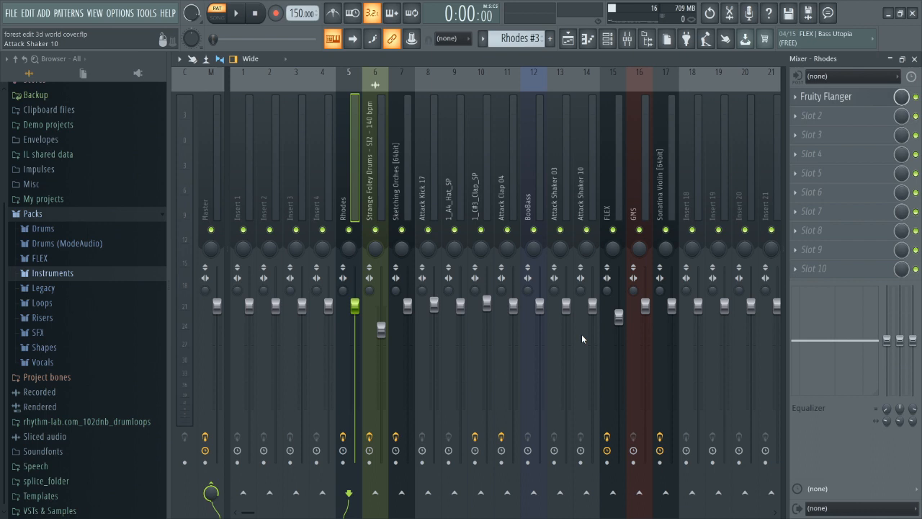
key(space)
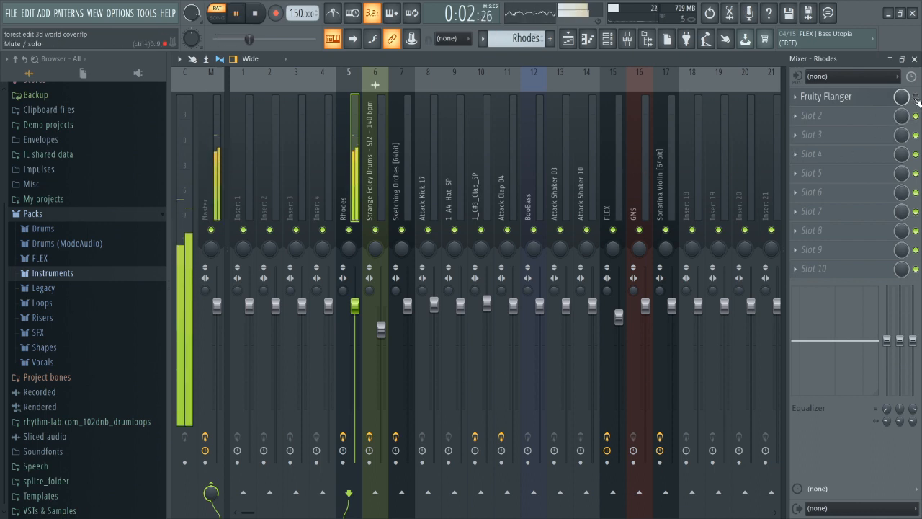
key(space)
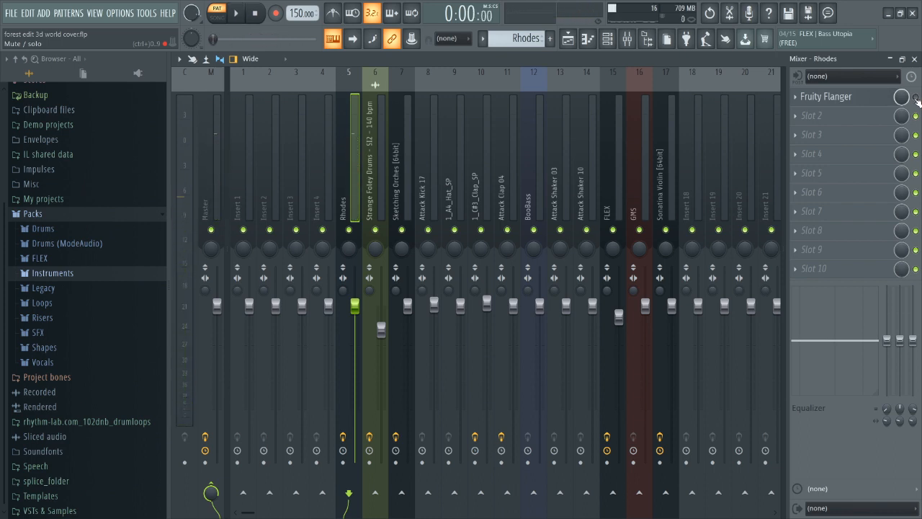
key(space)
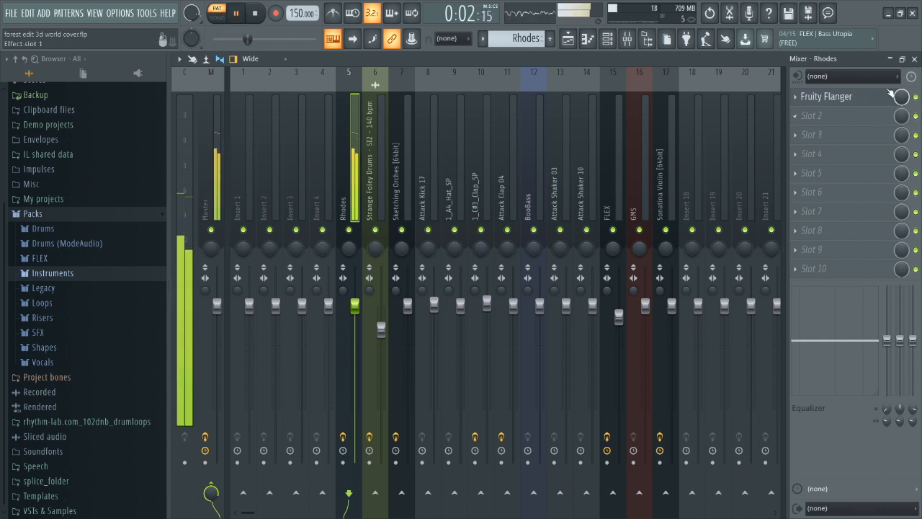
key(space)
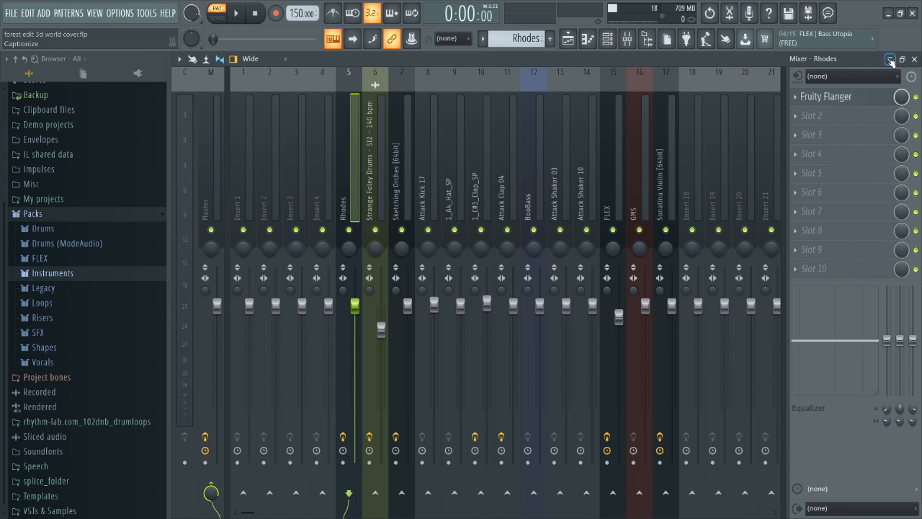
click(891, 60)
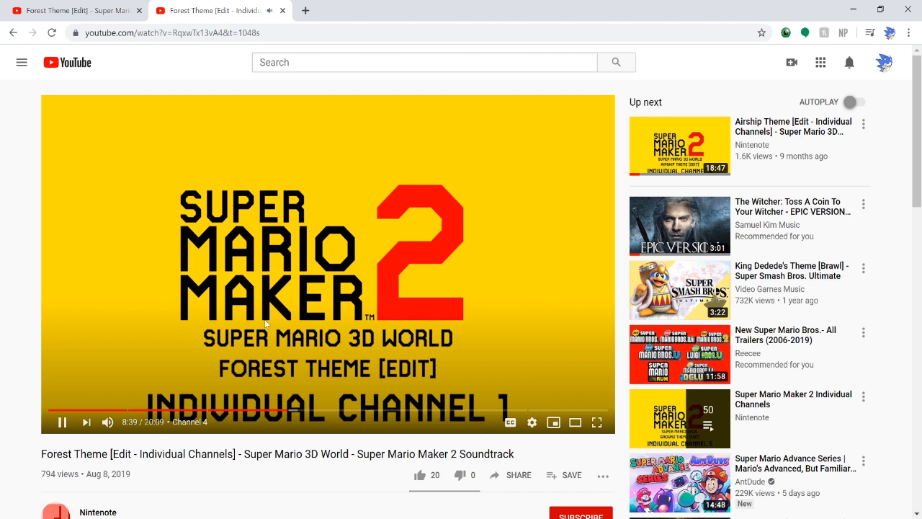
- Listen to Channel 4 of the Forest Theme [Edit - Individual Channels] video on YouTube, pause it, and check the full Forest Theme [Edit] video
click(335, 297)
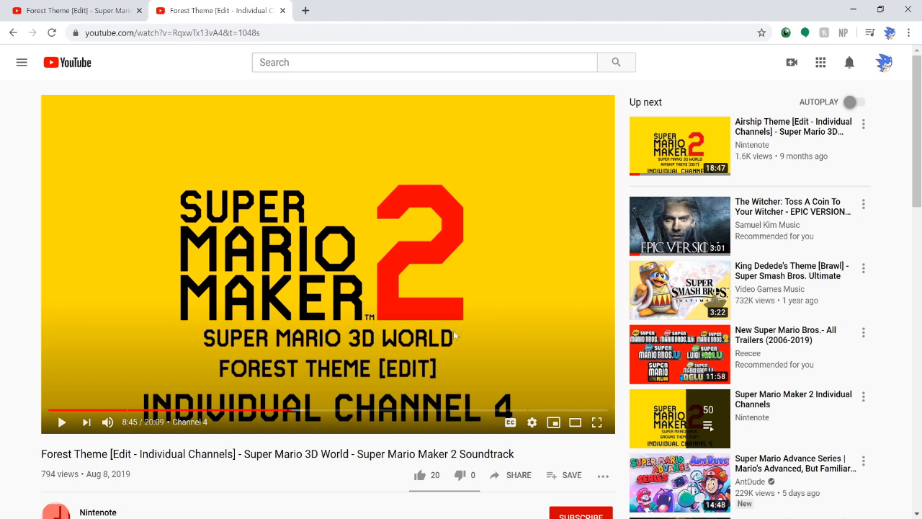
click(75, 10)
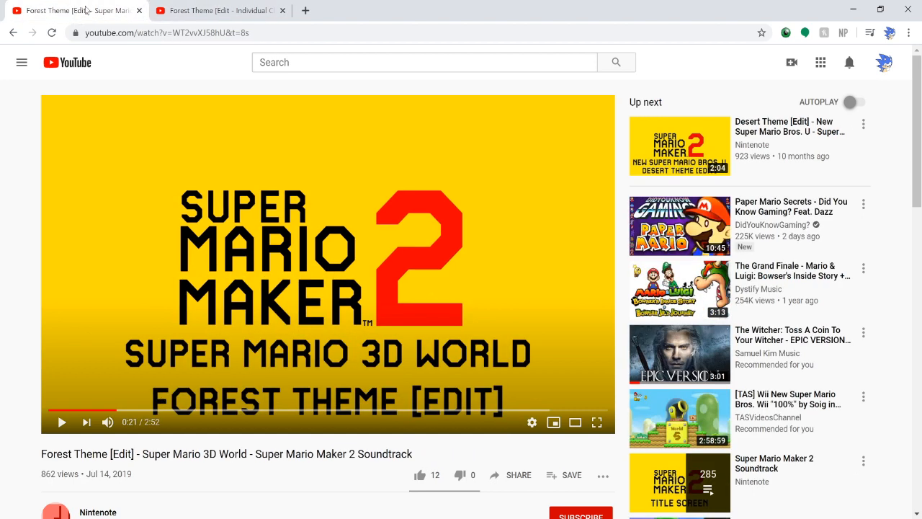
click(225, 9)
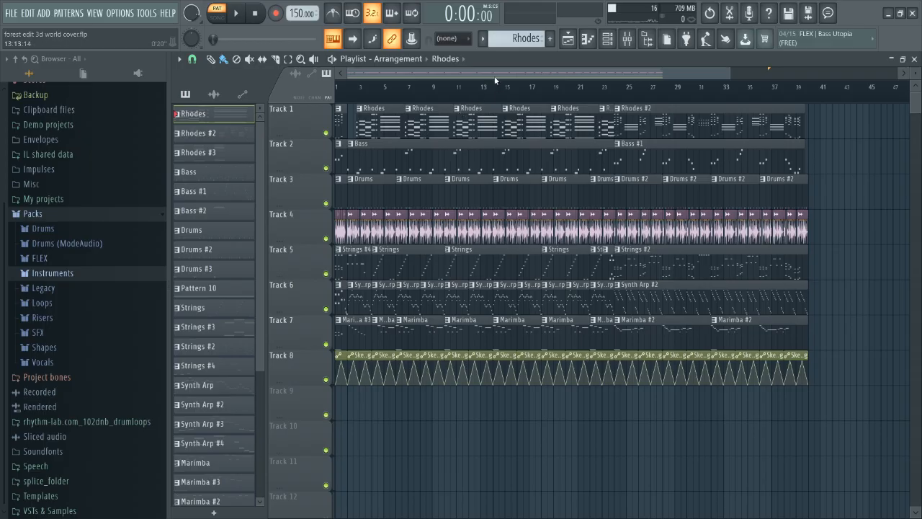
- Switch back to FL Studio and make Bass the active pattern
scroll(498, 42, down, 3)
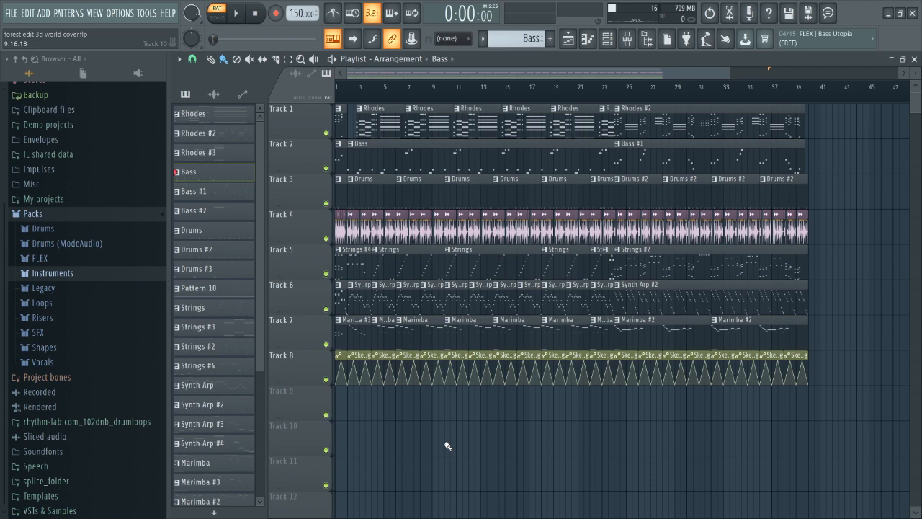
scroll(447, 445, down, 2)
scroll(447, 446, up, 2)
- Solo Track 2 and play the bass line from bar 2 with its pattern shown in the channel rack, then stop playback
drag(356, 87, 352, 87)
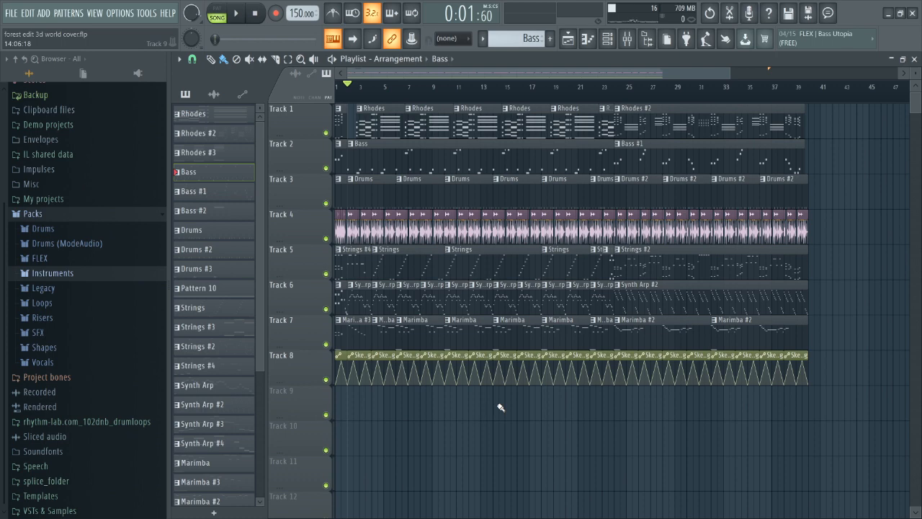
key(space)
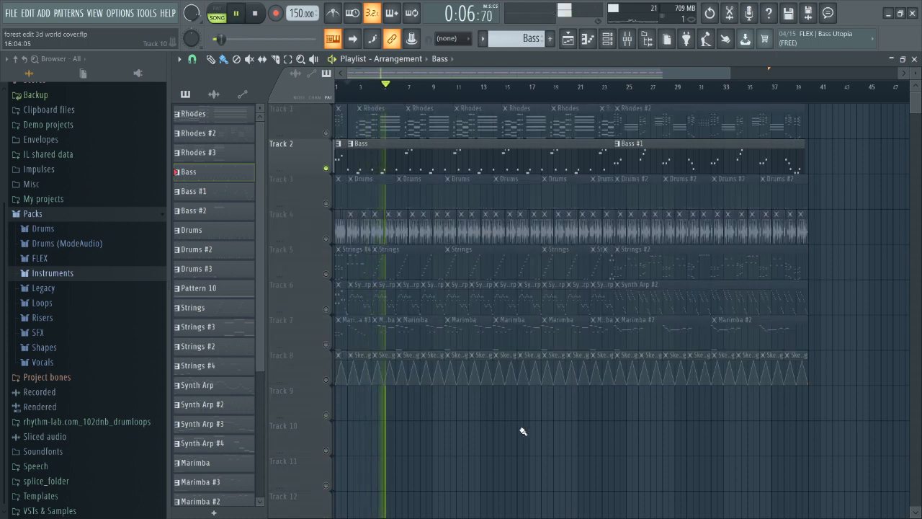
click(607, 39)
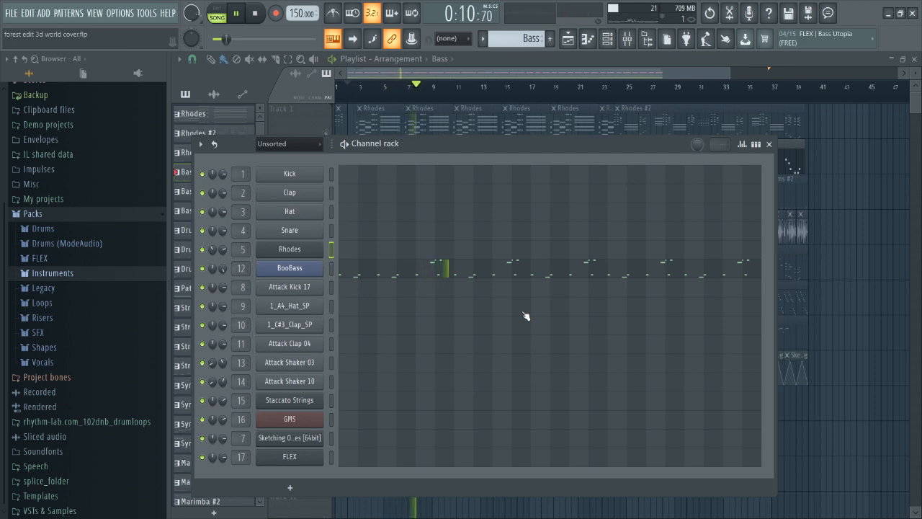
click(263, 20)
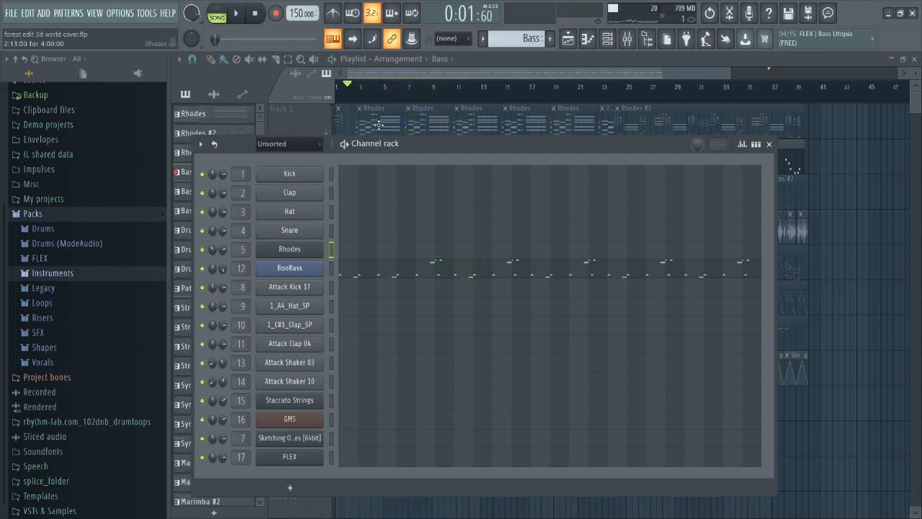
- Examine the bass, mid and treble settings of the BooBass instrument, then close it and hide the channel rack
click(303, 276)
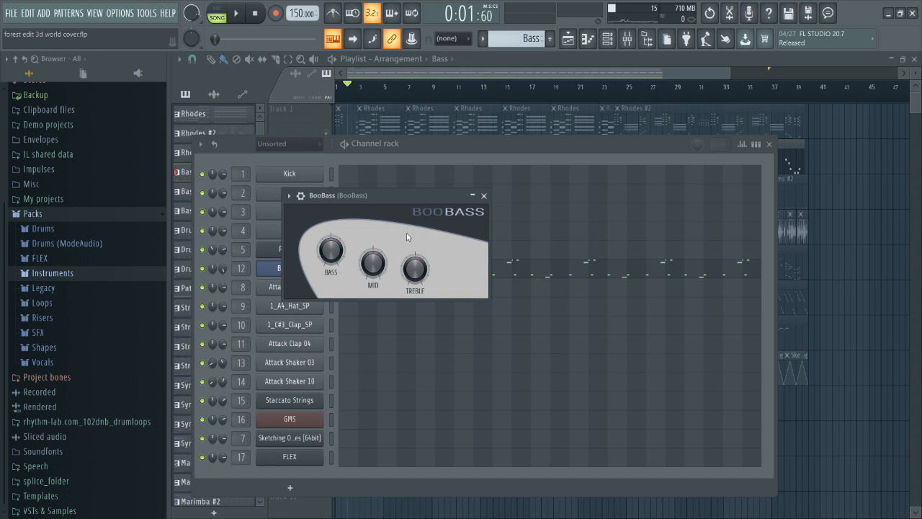
click(483, 195)
click(555, 61)
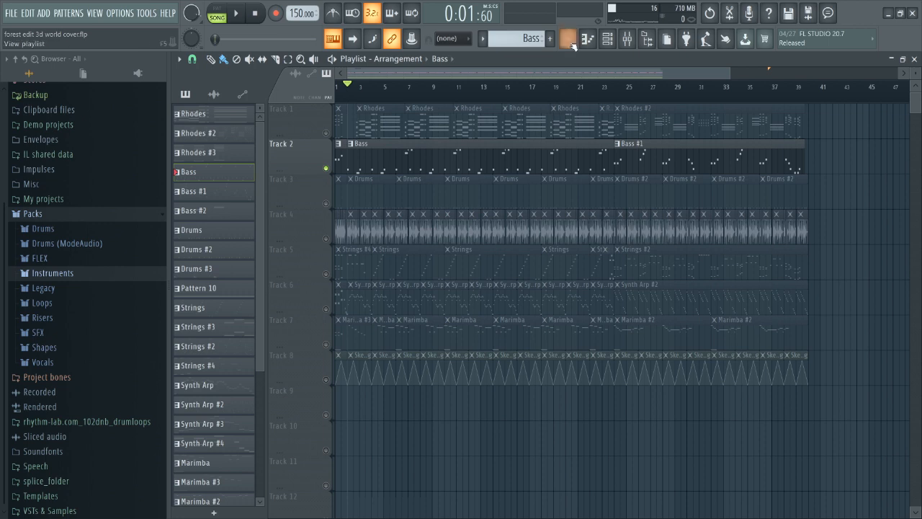
click(607, 40)
click(308, 271)
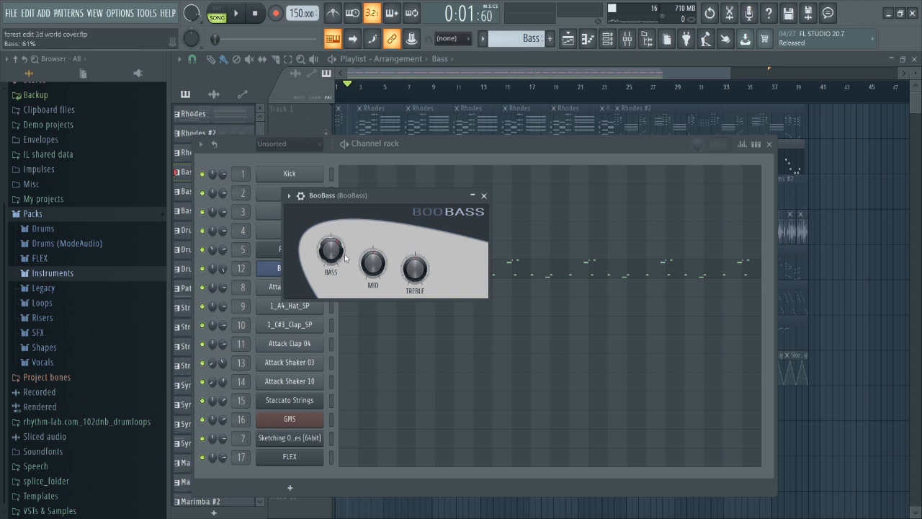
click(484, 196)
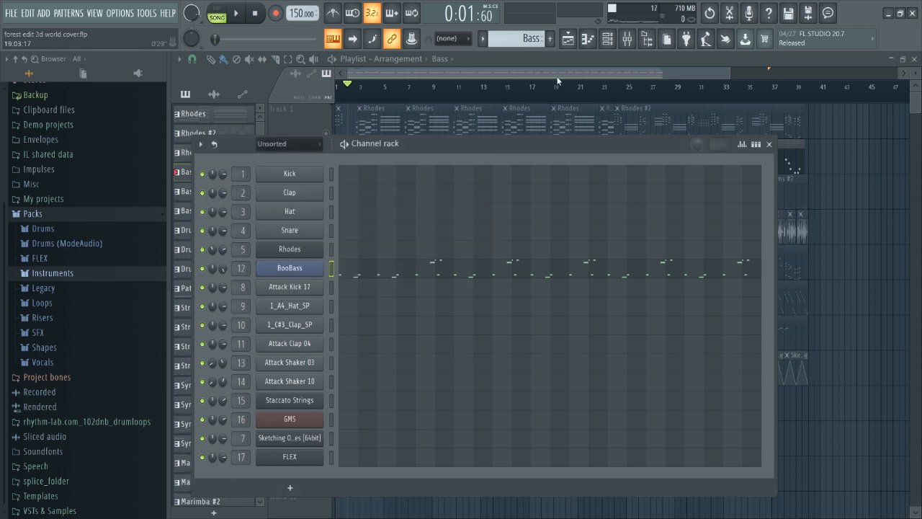
key(F6)
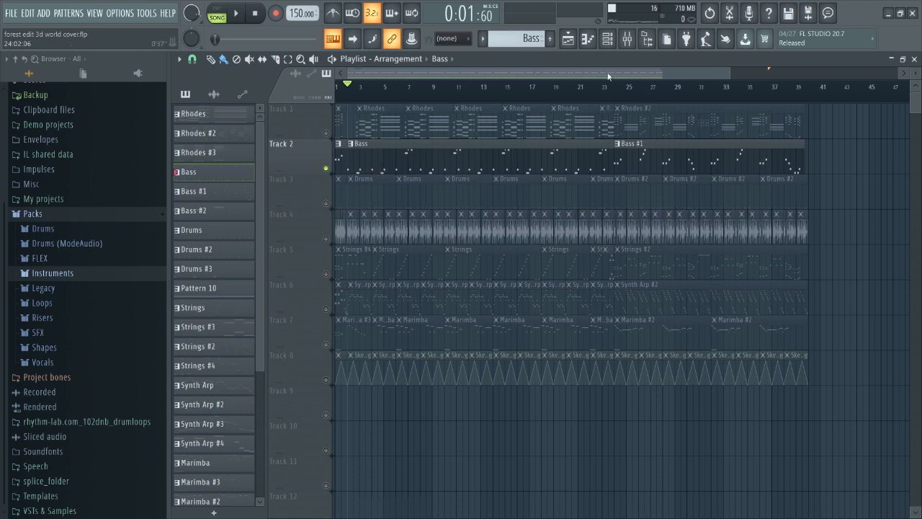
- Play the soloed bass track from bar 24, where the Bass #1 clip begins, and stop playback
click(618, 92)
key(space)
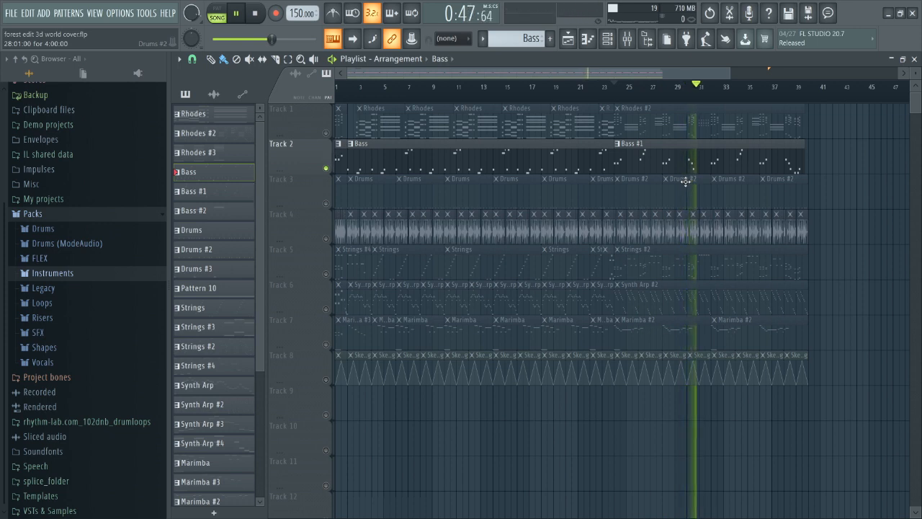
key(space)
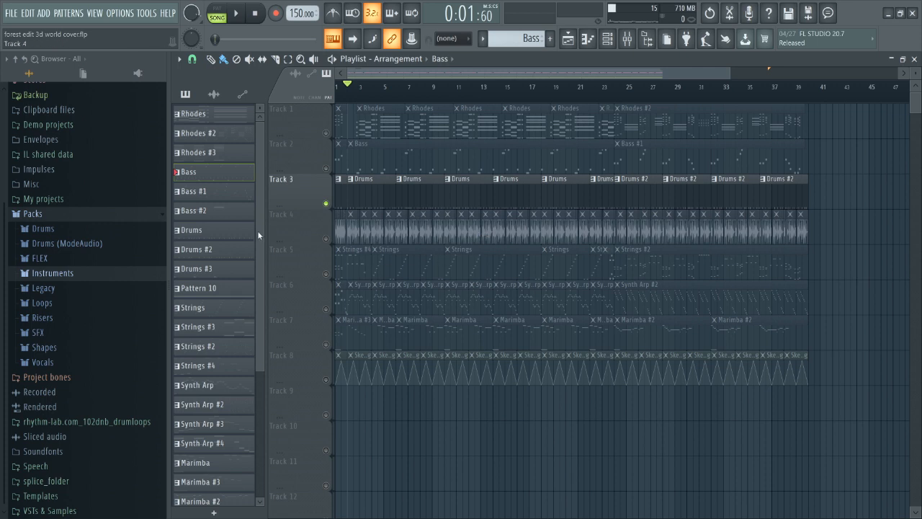
- Make Drums the active pattern in pattern mode and display its notes as steps in the channel rack
click(245, 230)
click(216, 10)
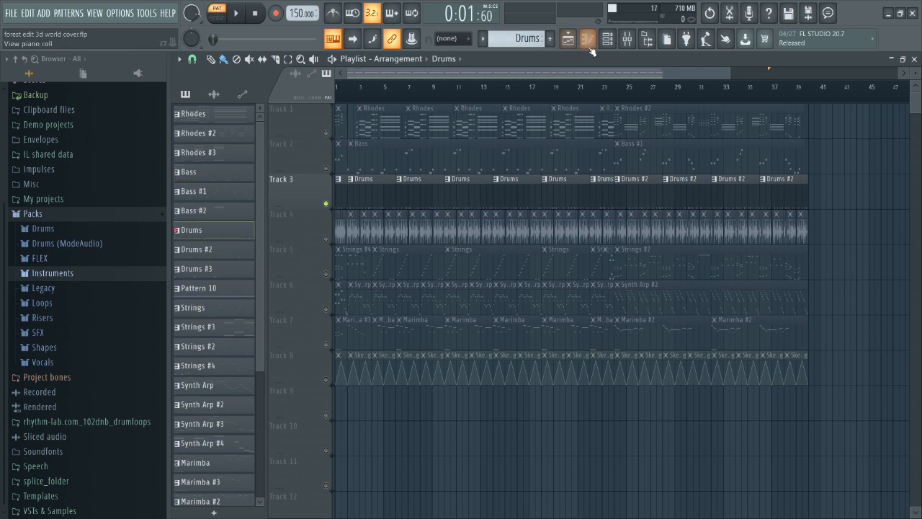
click(608, 41)
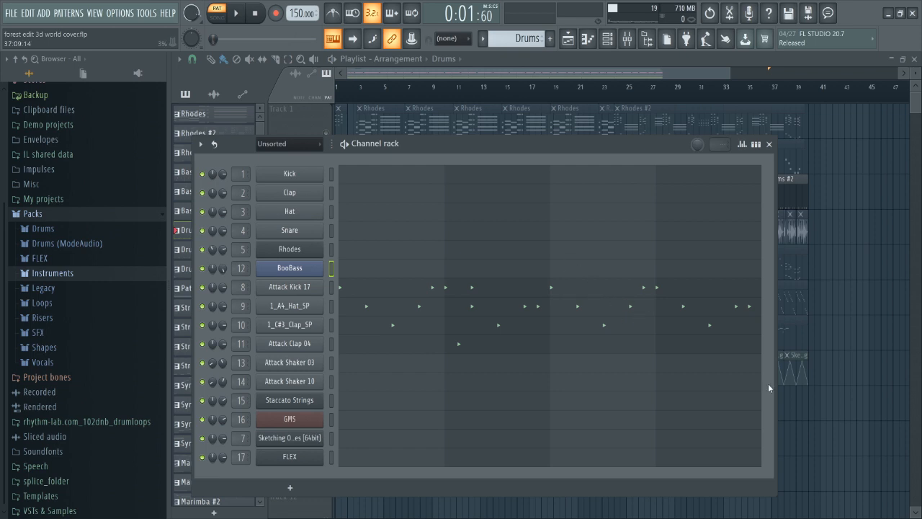
click(755, 144)
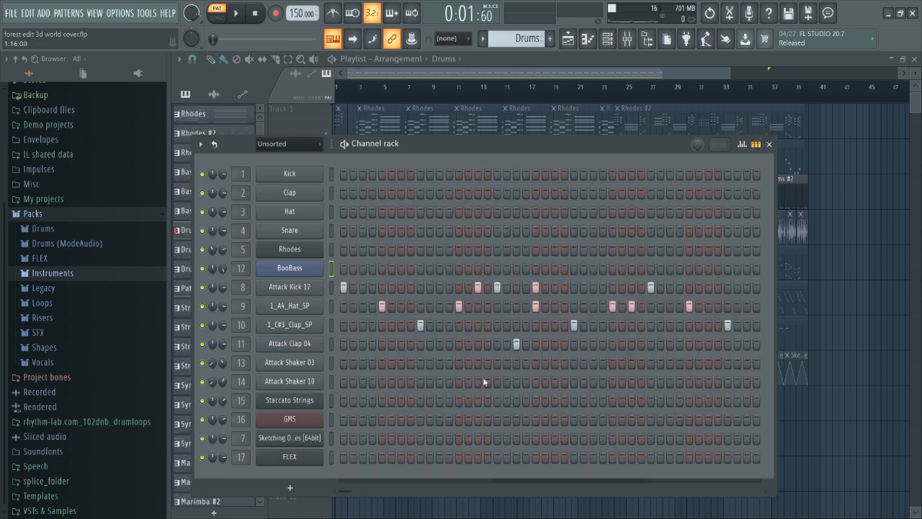
mouse_move(347, 492)
mouse_down()
mouse_move(385, 483)
mouse_move(349, 486)
mouse_up()
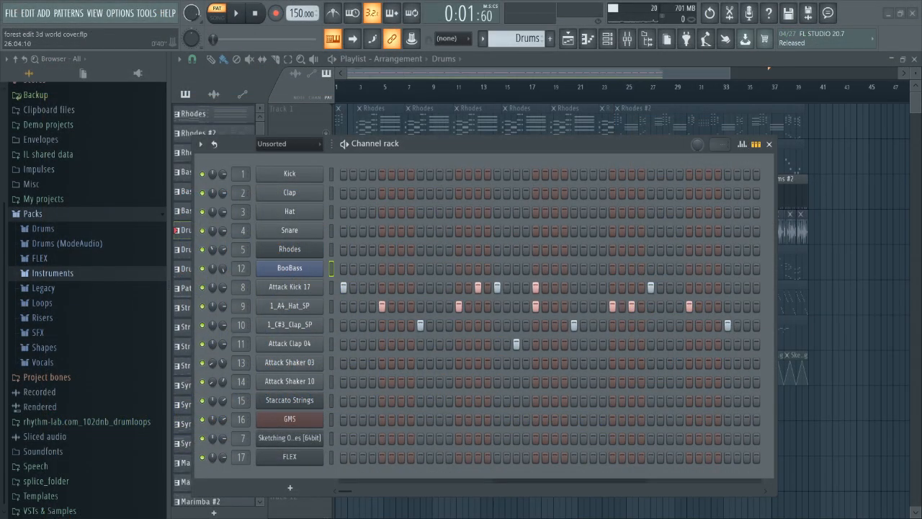
- Listen to the Drums and Drums #2 patterns, stop playback, and view the steps of Drums #3 before hiding the channel rack
click(647, 58)
click(607, 40)
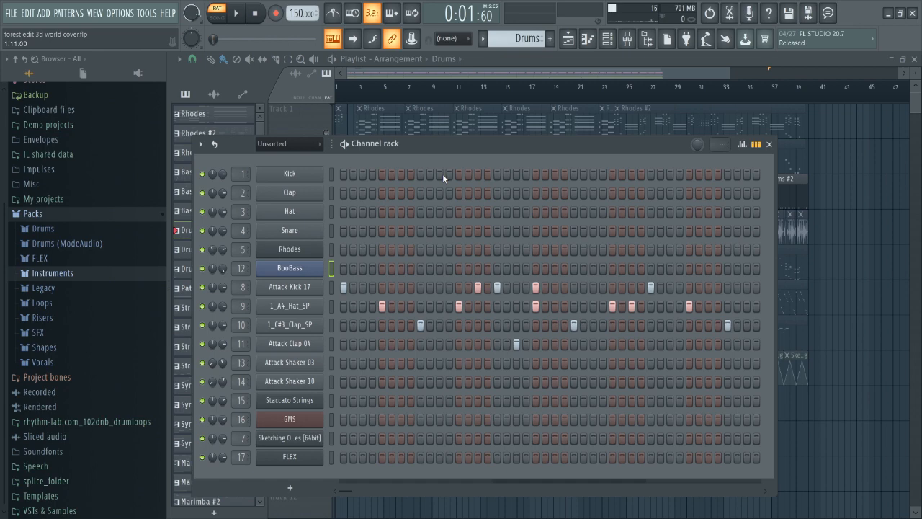
key(space)
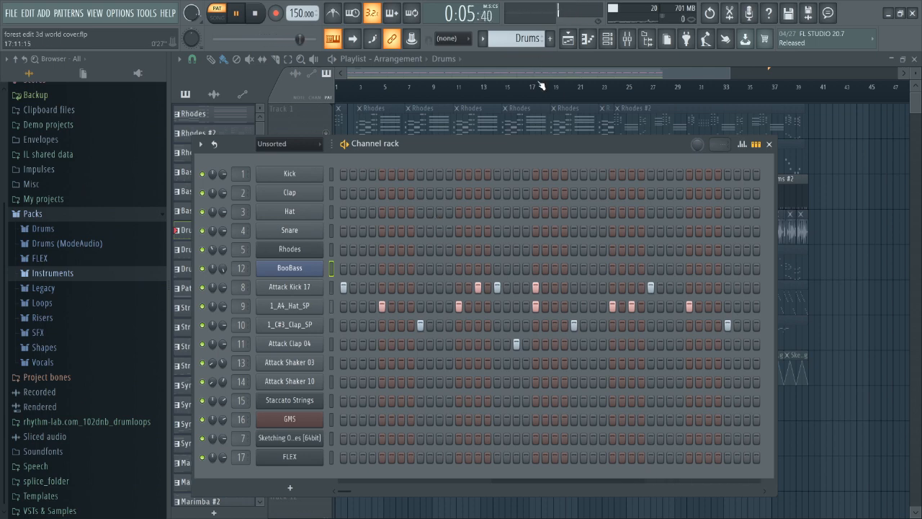
scroll(526, 39, down, 1)
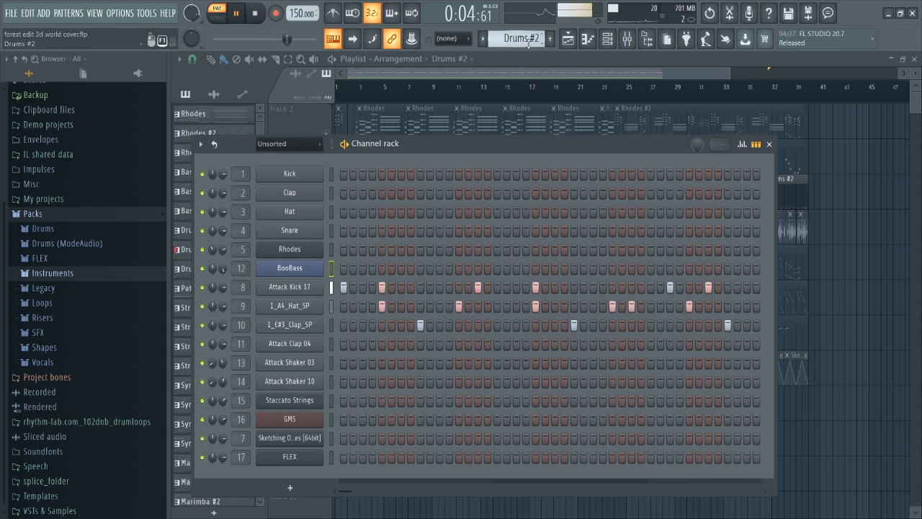
key(space)
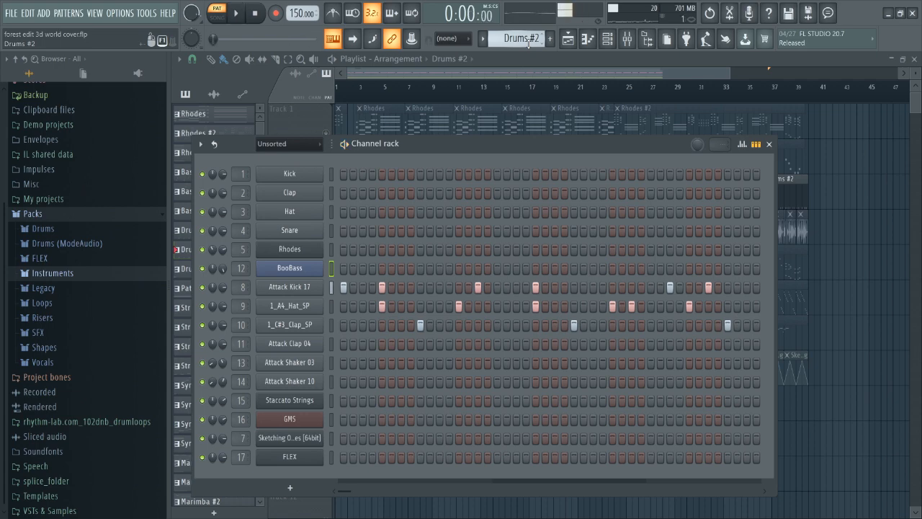
scroll(527, 42, down, 1)
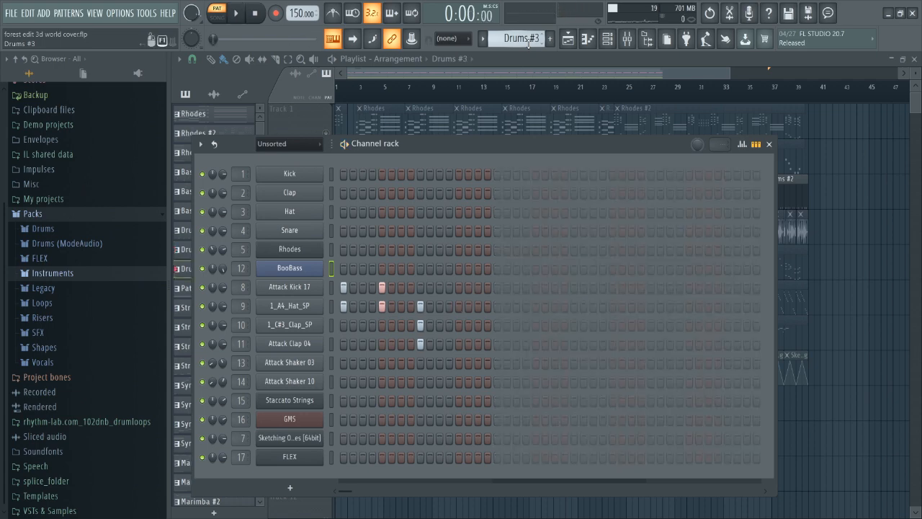
key(F6)
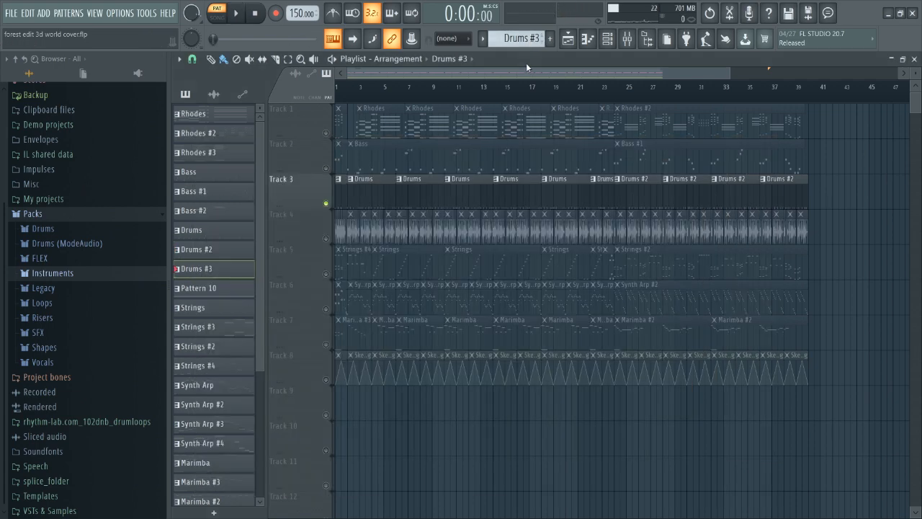
- Solo Track 4 instead of Track 3 and switch playback to song mode
click(327, 205)
click(326, 240)
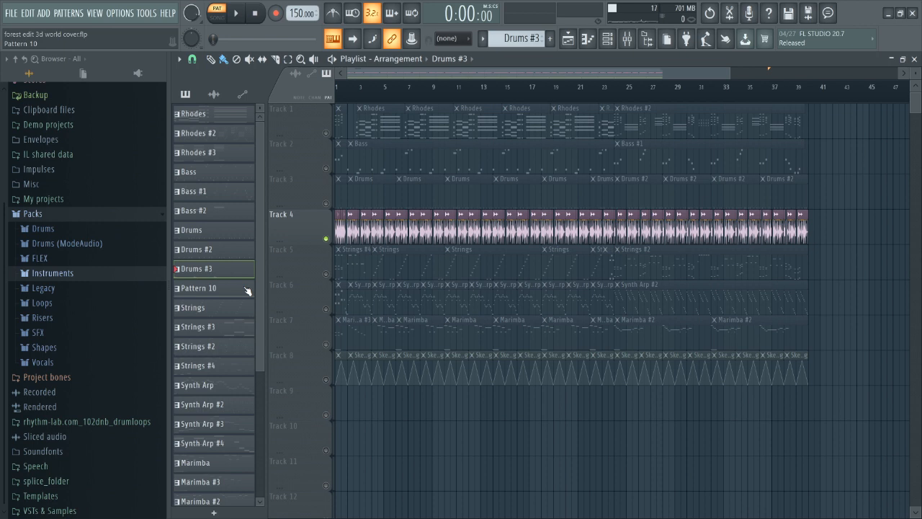
key(l)
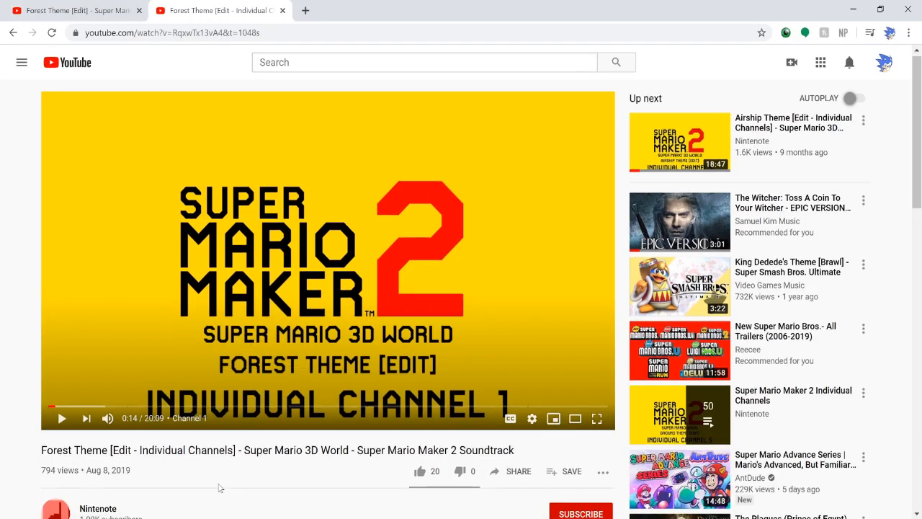
- Listen to Channel 2 of the Forest Theme [Edit - Individual Channels] video on YouTube from its 2:52 timestamp and pause it
scroll(221, 489, down, 3)
scroll(220, 488, down, 1)
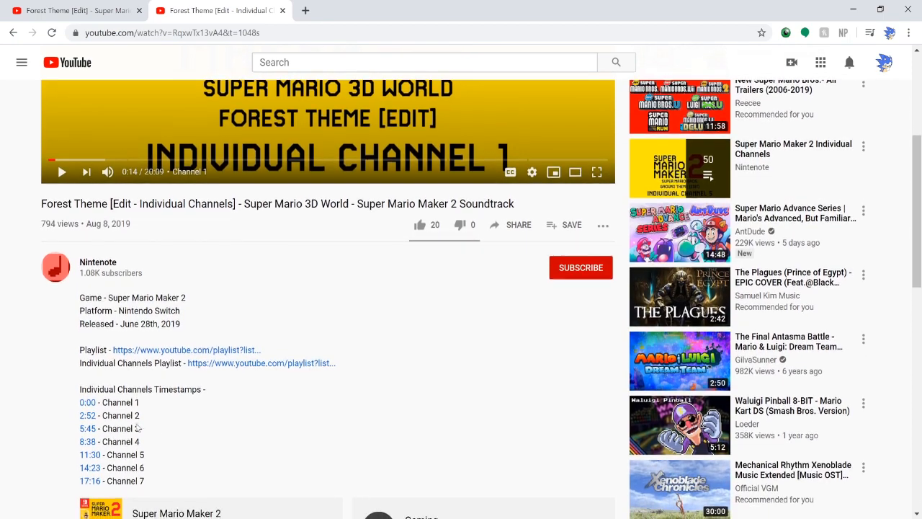
click(88, 414)
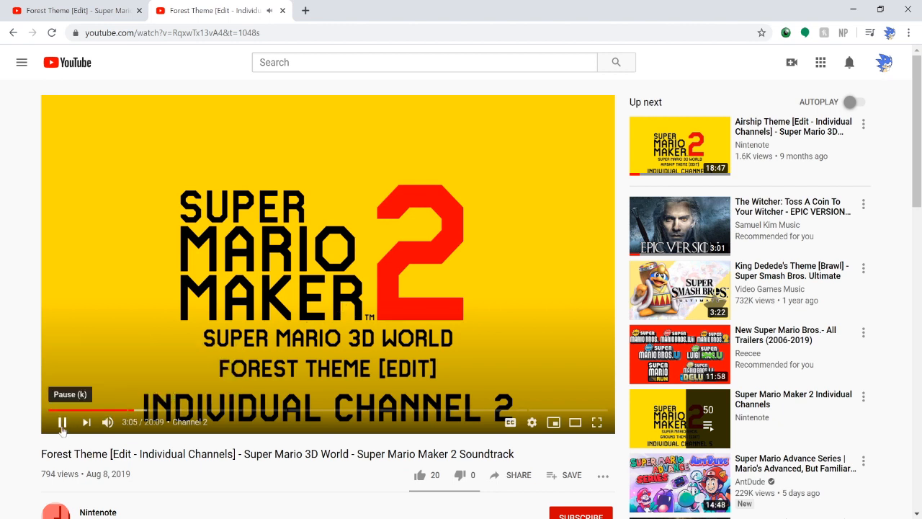
click(62, 429)
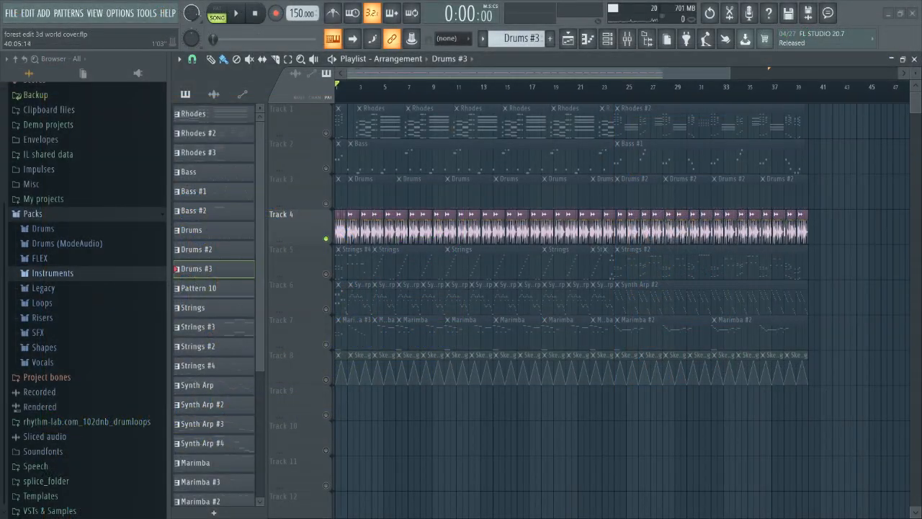
- Return to FL Studio, set the playhead to the song start, expand the Loops pack and check the project's audio clips
click(378, 84)
drag(380, 87, 314, 84)
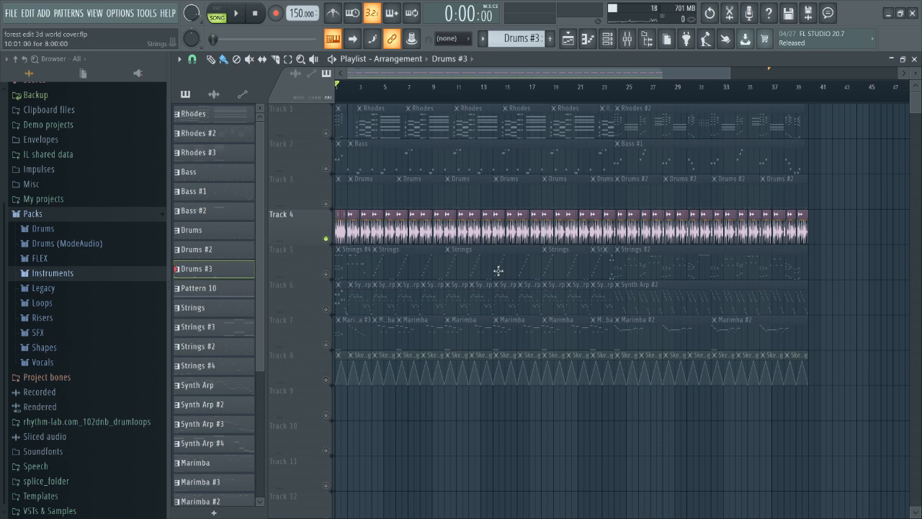
click(75, 305)
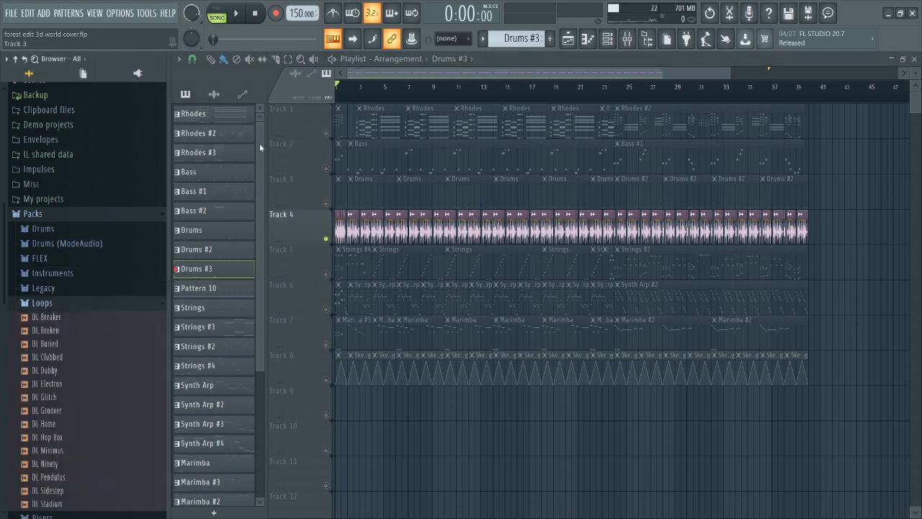
click(214, 96)
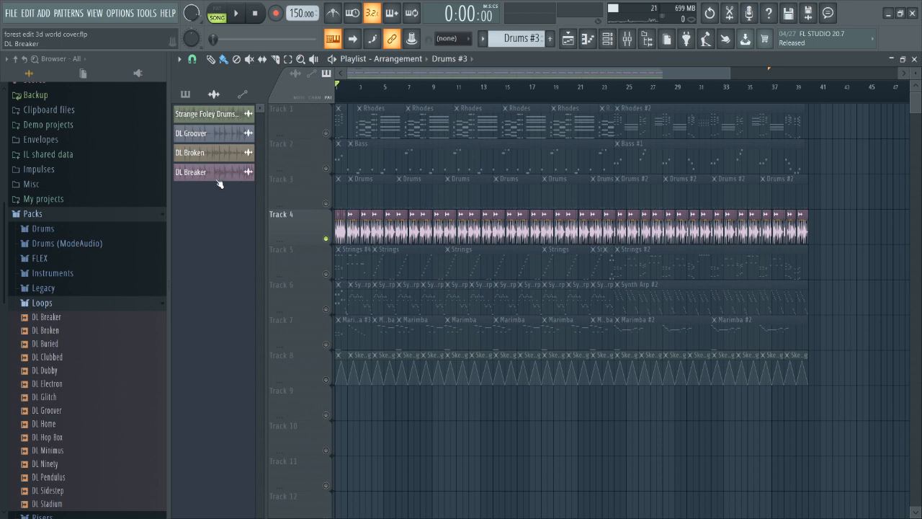
click(185, 94)
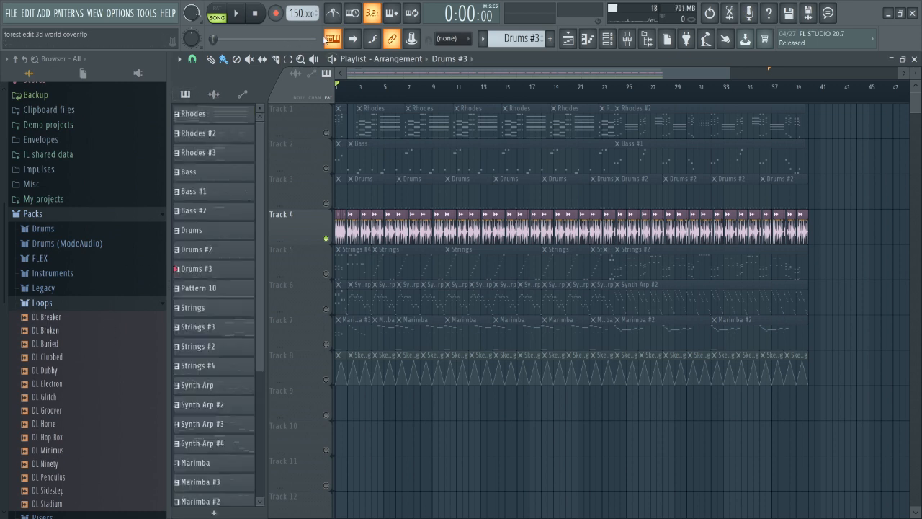
- Select the empty Pattern 22, start it in pattern mode, preview the DL Breaker loop from the Loops pack, and stop playback
scroll(499, 38, down, 13)
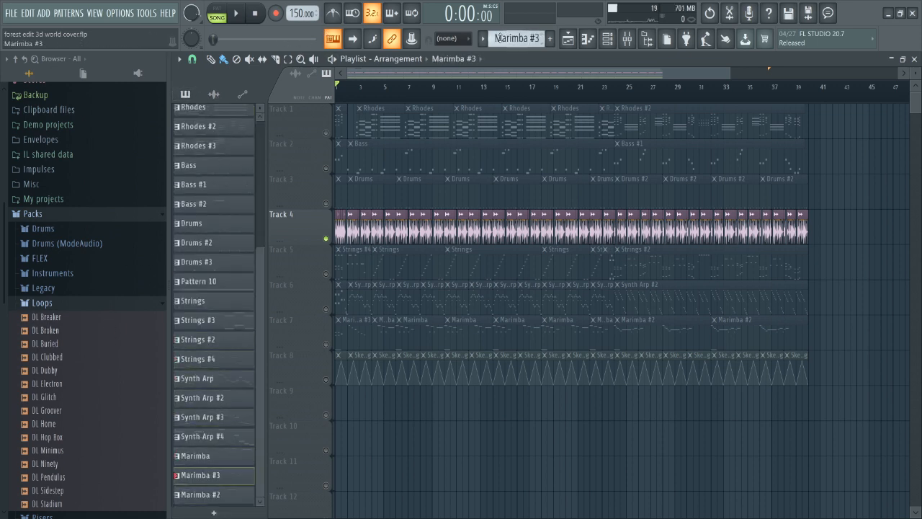
scroll(499, 38, down, 1)
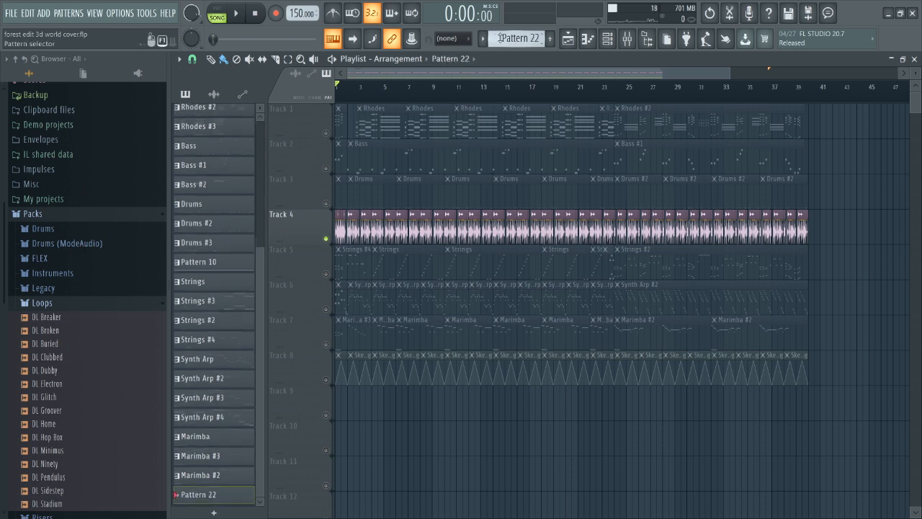
click(216, 8)
key(space)
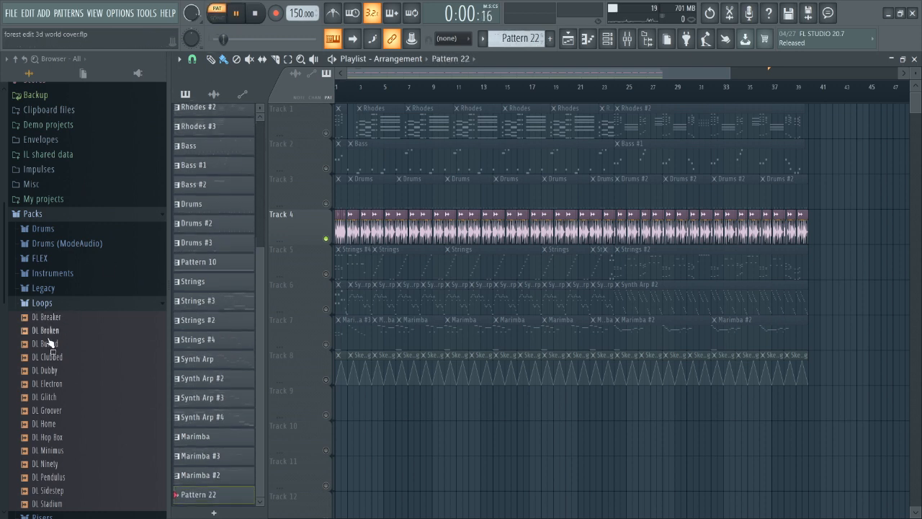
click(54, 315)
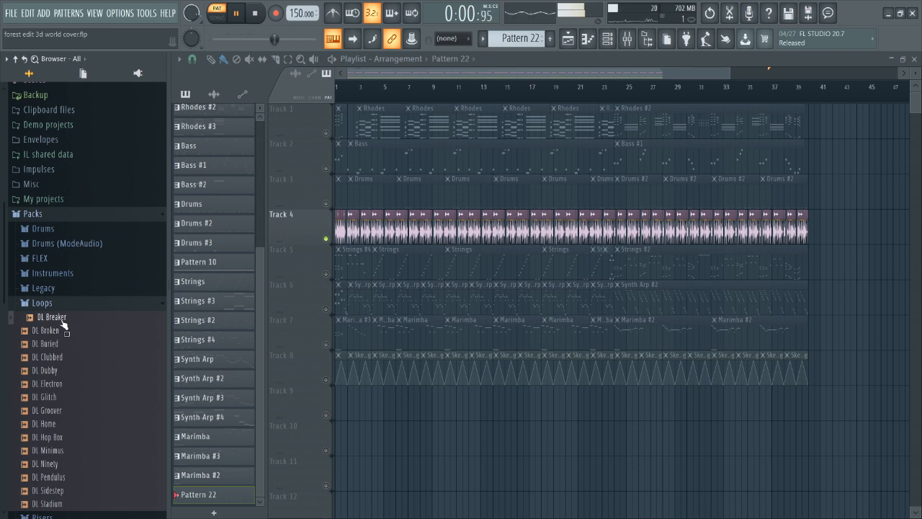
click(255, 14)
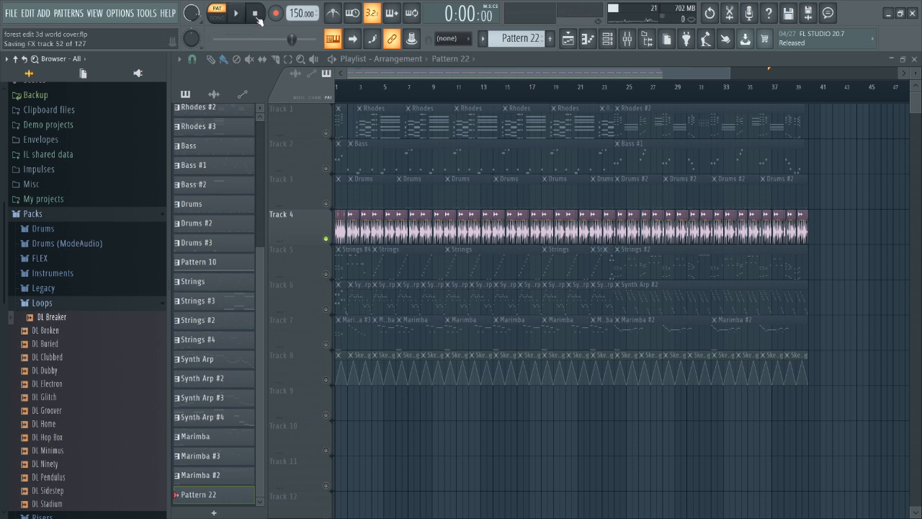
- Play Track 4's DL Breaker clips from bar 1 in song mode and unmute Track 3 to hear both drum parts together
scroll(349, 190, up, 3)
drag(405, 75, 324, 77)
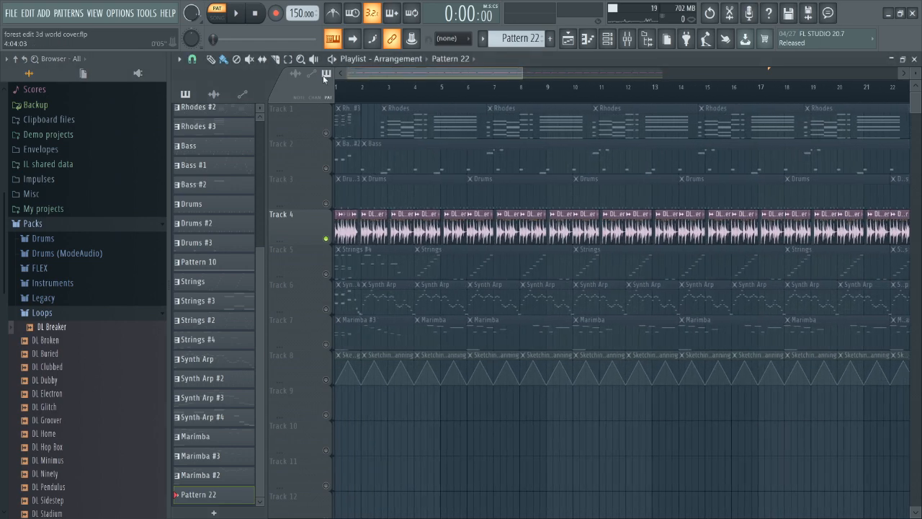
key(l)
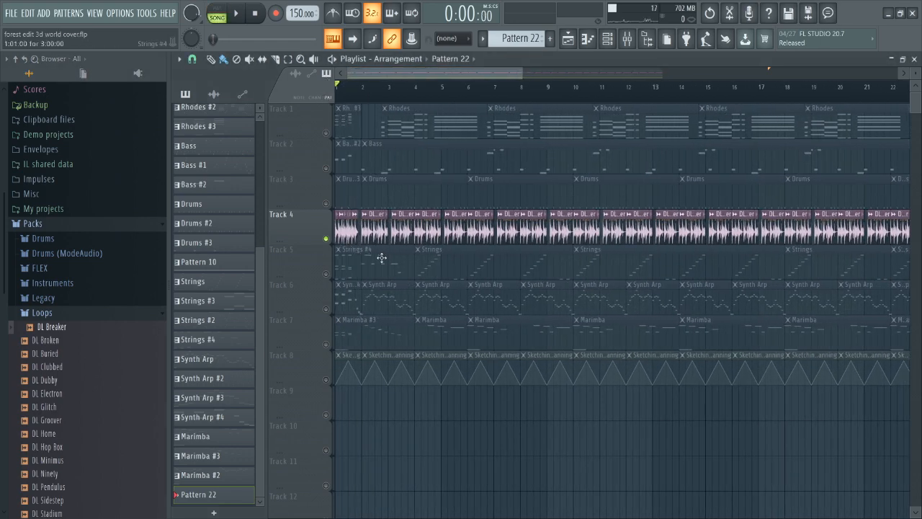
key(space)
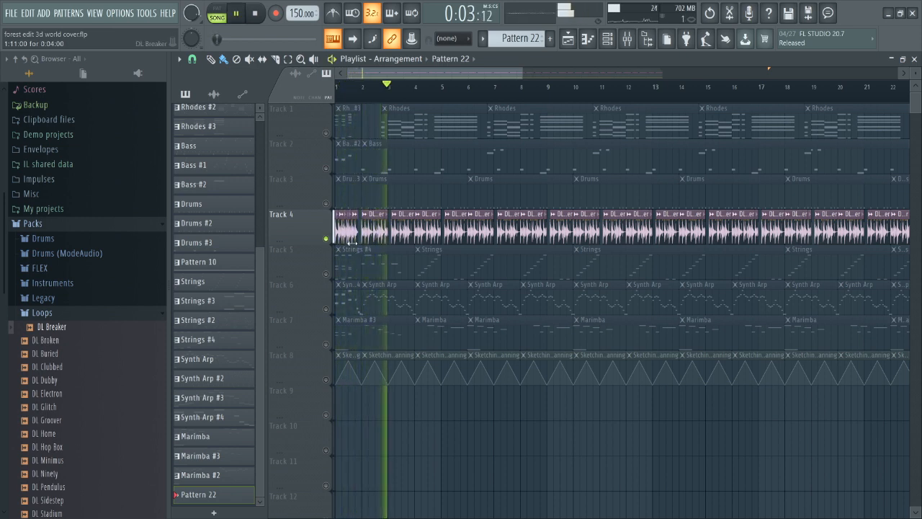
click(326, 203)
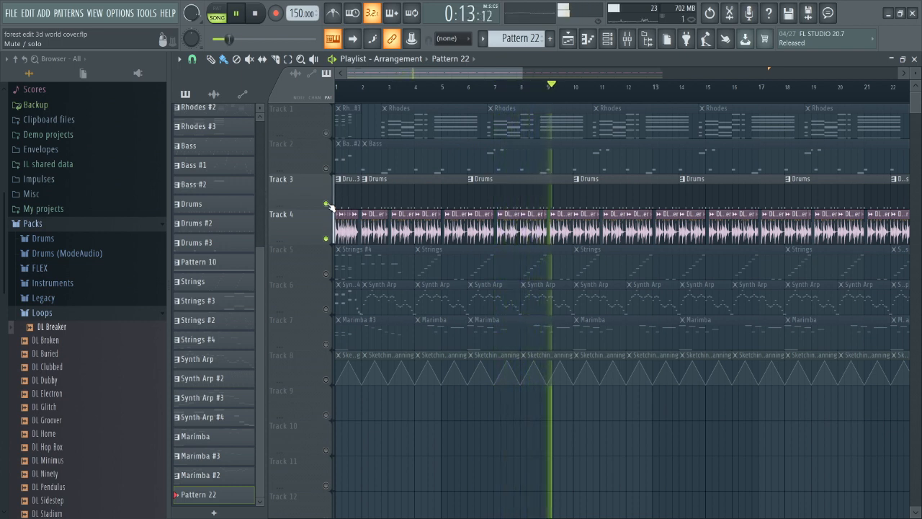
- Stop playback and mute Track 3 and Track 4 in the playlist
key(space)
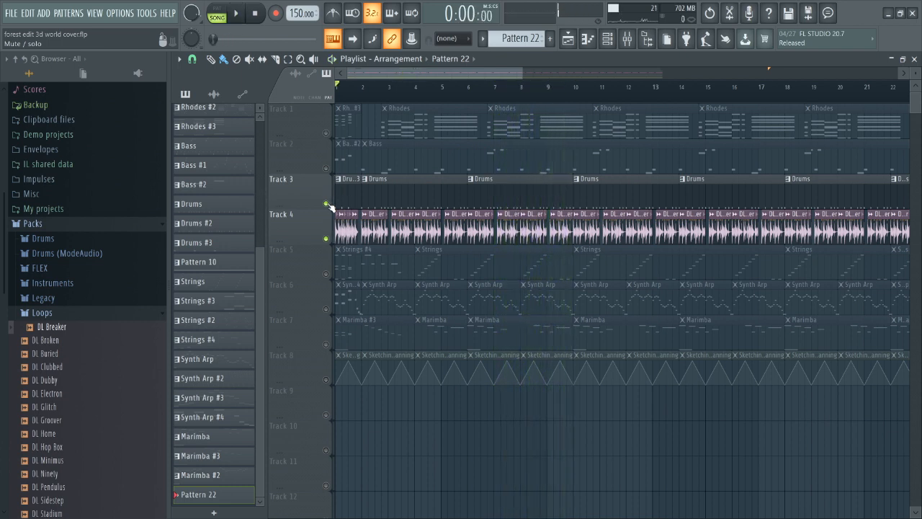
click(326, 204)
click(326, 238)
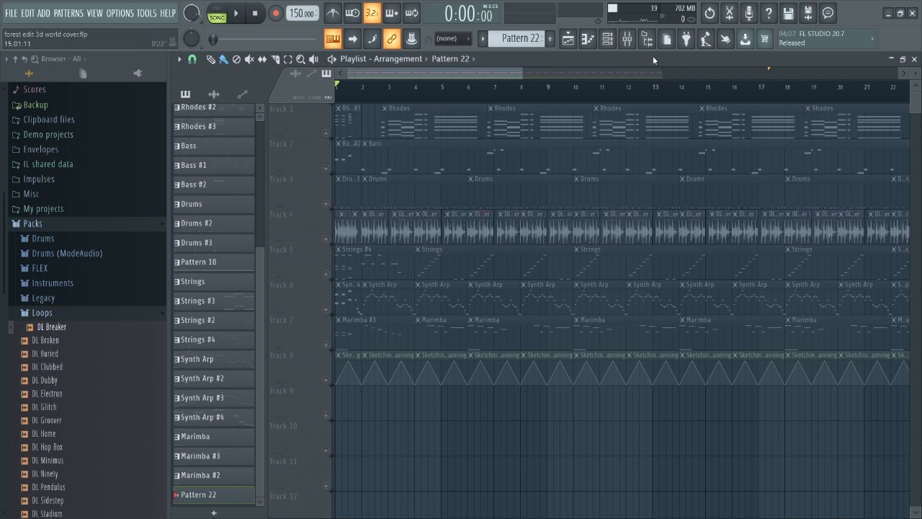
- Select the Strange Foley Drums insert in the mixer and inspect its Fruity Love Philter effect settings
click(627, 37)
click(421, 462)
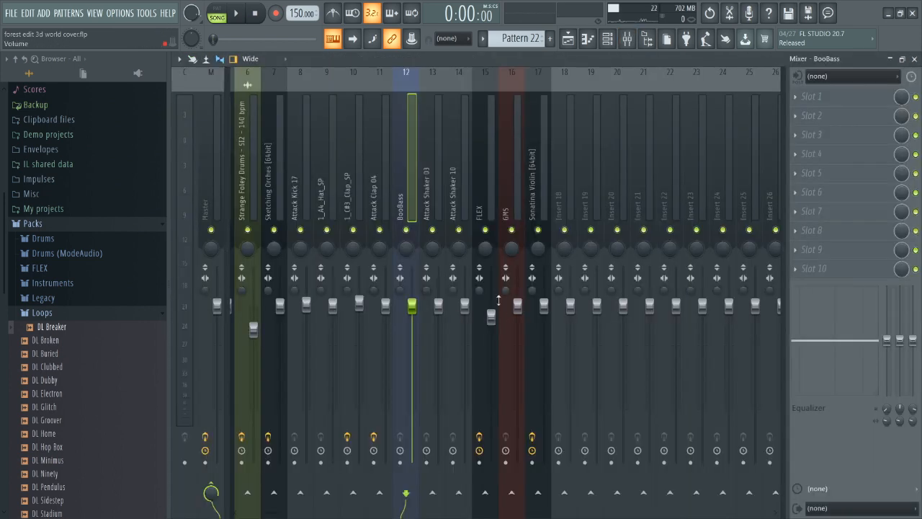
scroll(413, 181, left, 5)
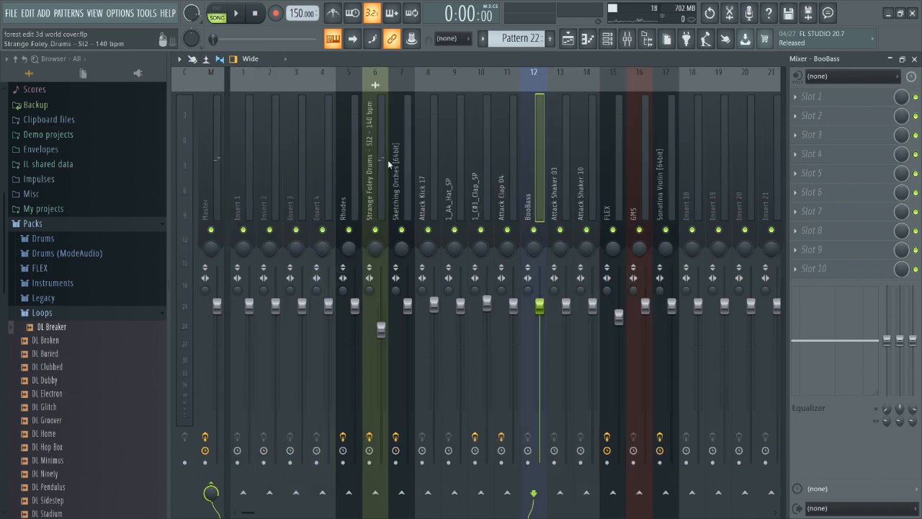
click(388, 161)
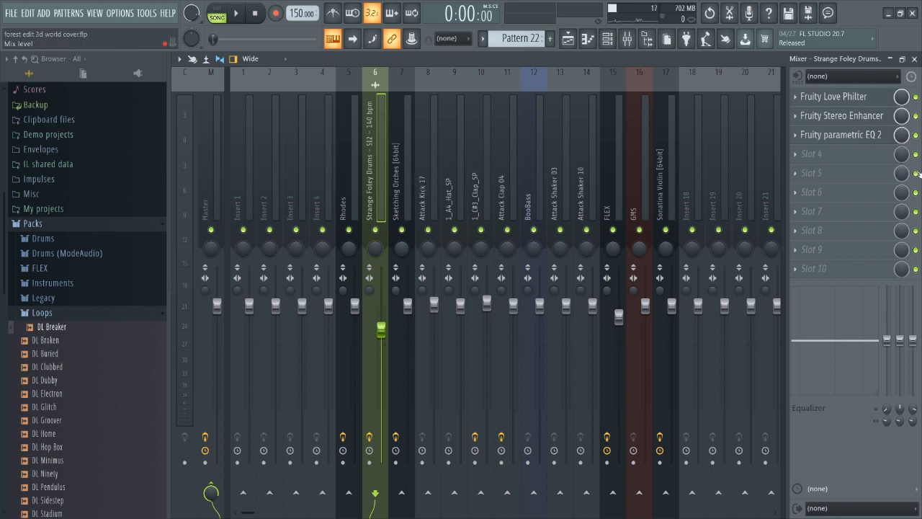
click(844, 97)
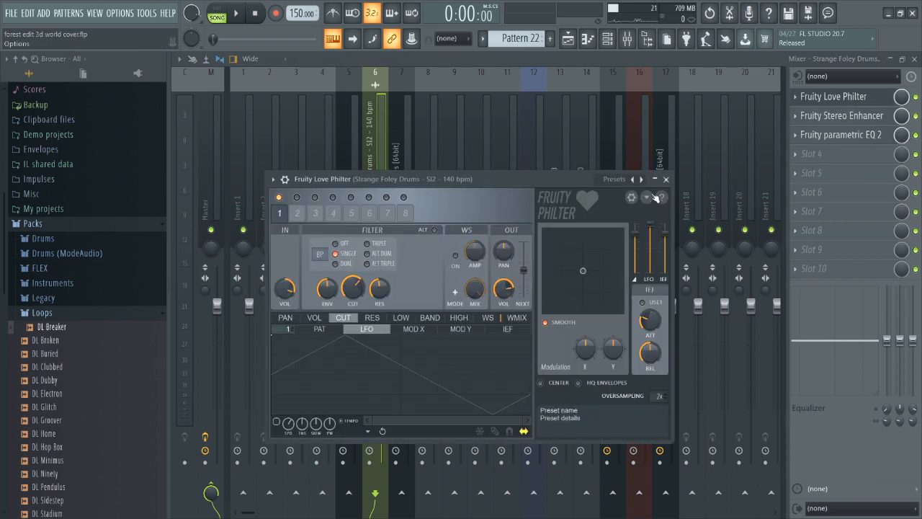
click(666, 179)
- Inspect the Fruity Stereo Enhancer and Fruity parametric EQ 2 settings on the Strange Foley Drums insert
click(862, 116)
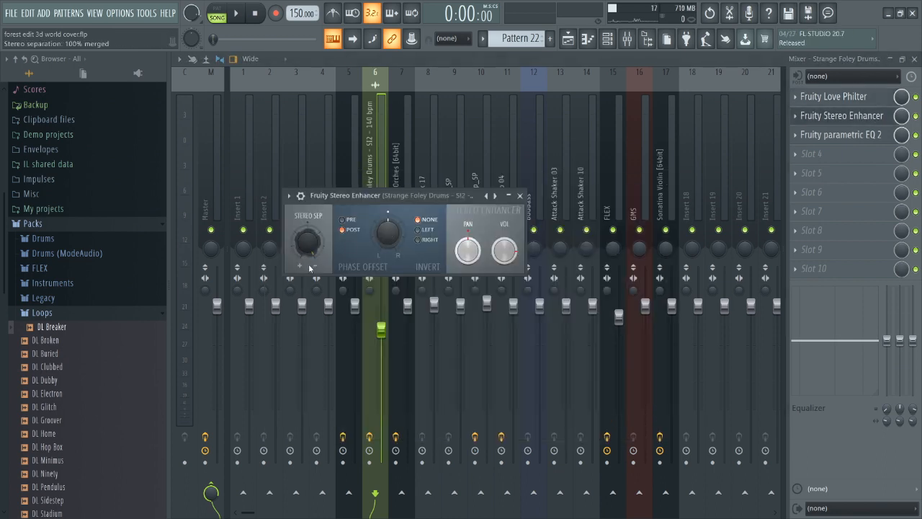
click(519, 196)
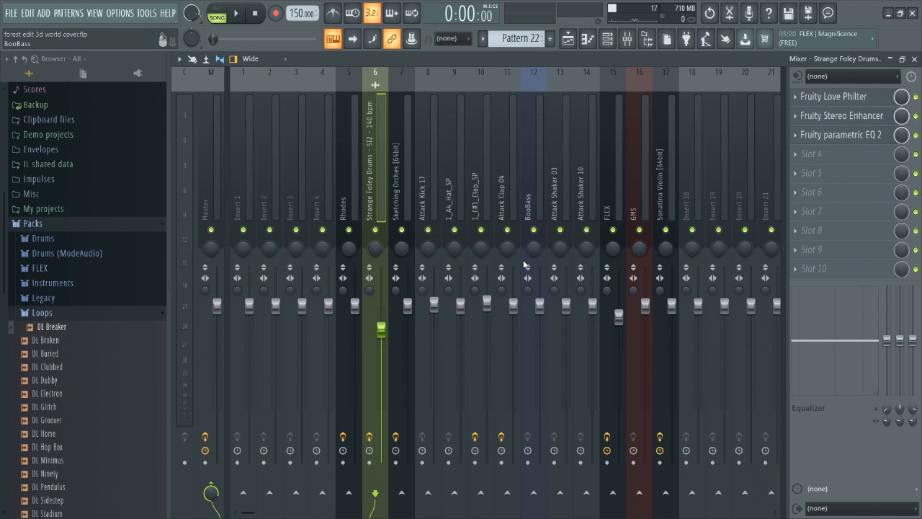
click(840, 135)
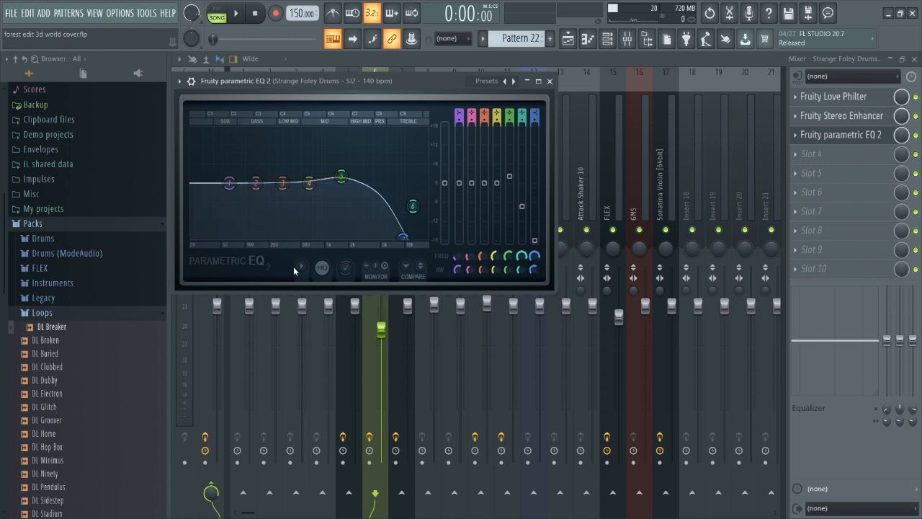
click(550, 81)
- Return to the playlist, unmute only Track 4, and listen to its DL Breaker clips from bar 5, stopping after a short passage
key(F5)
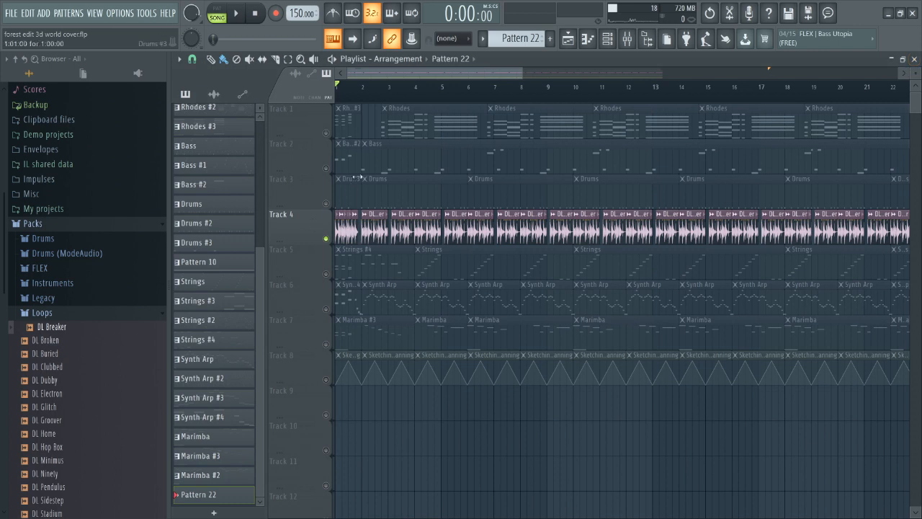
click(426, 86)
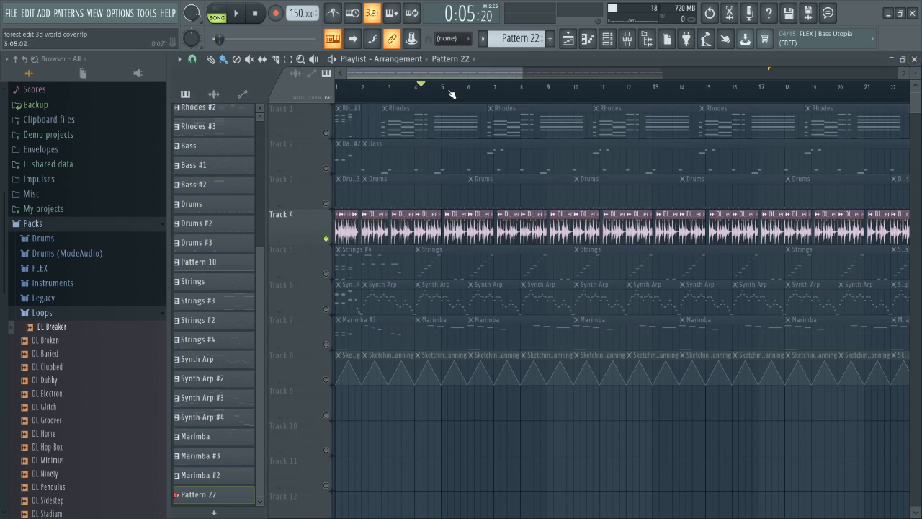
click(443, 87)
key(space)
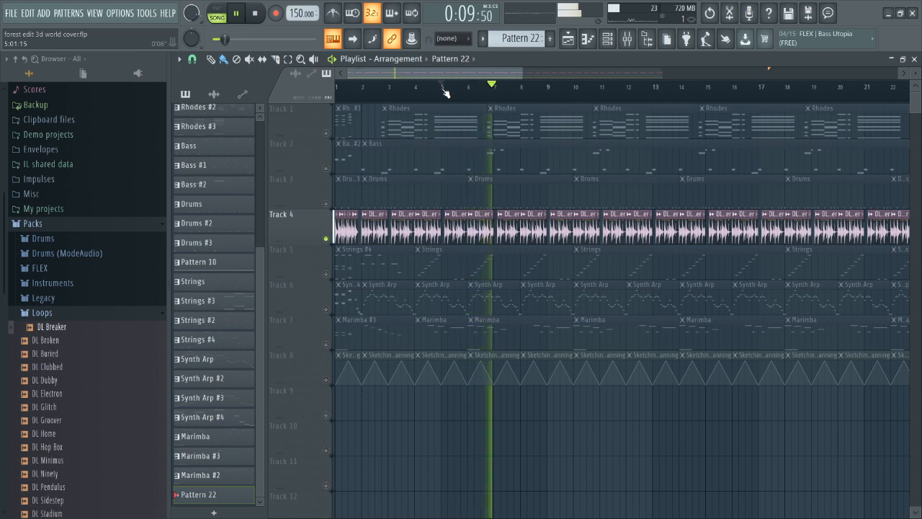
key(space)
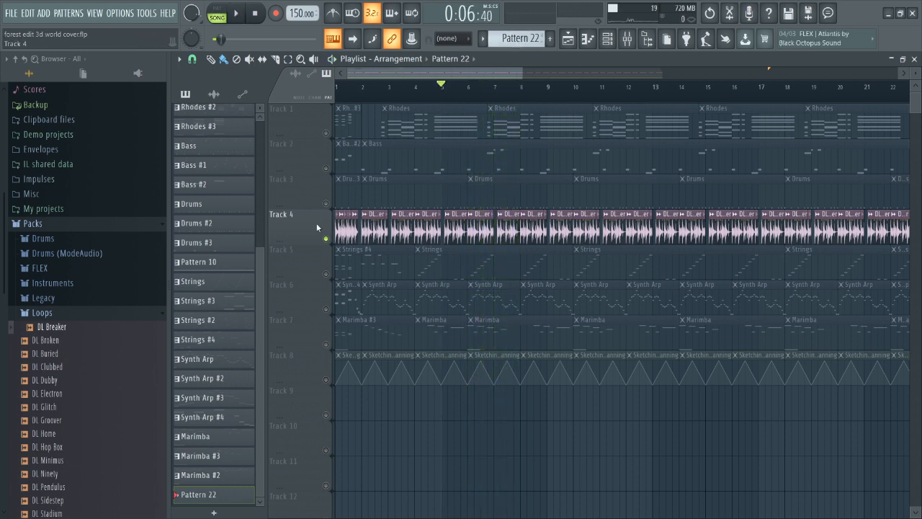
- Select the Strings pattern and display its channels in the channel rack, moved clear of the pattern list
scroll(536, 44, up, 1)
scroll(216, 240, up, 1)
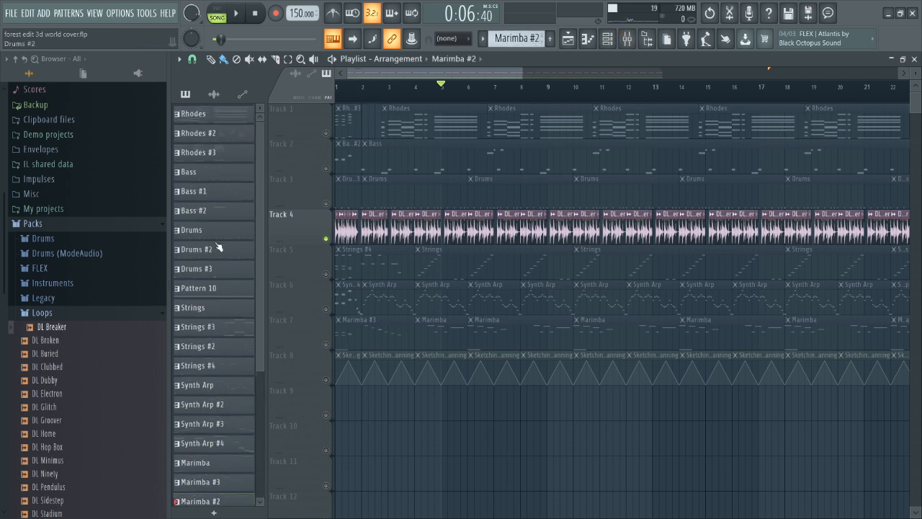
scroll(221, 270, down, 1)
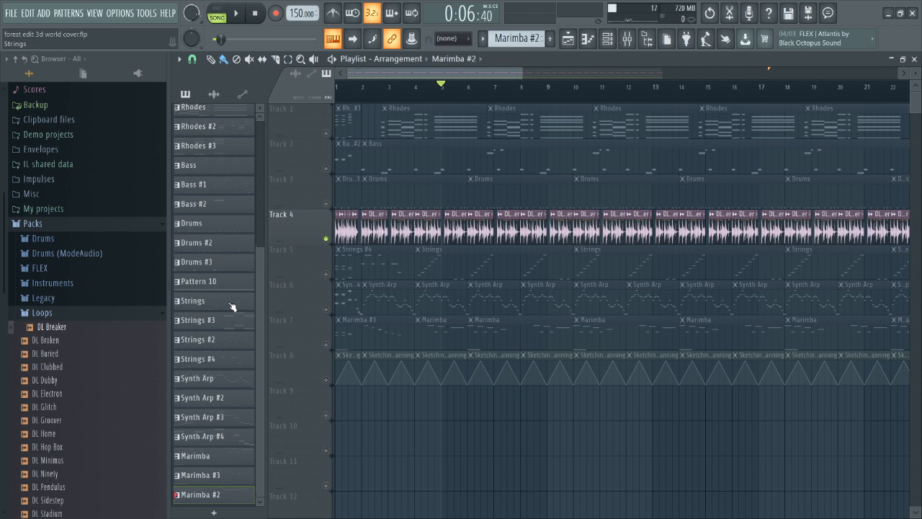
click(232, 308)
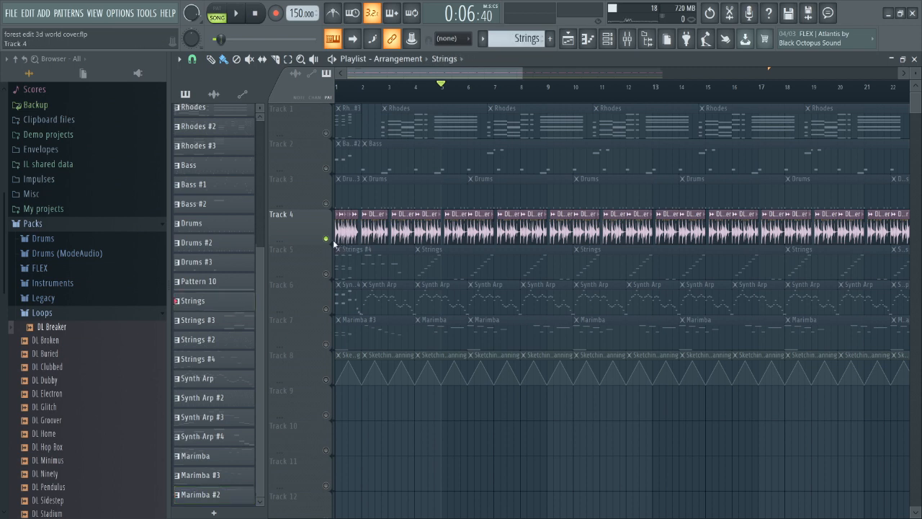
click(609, 42)
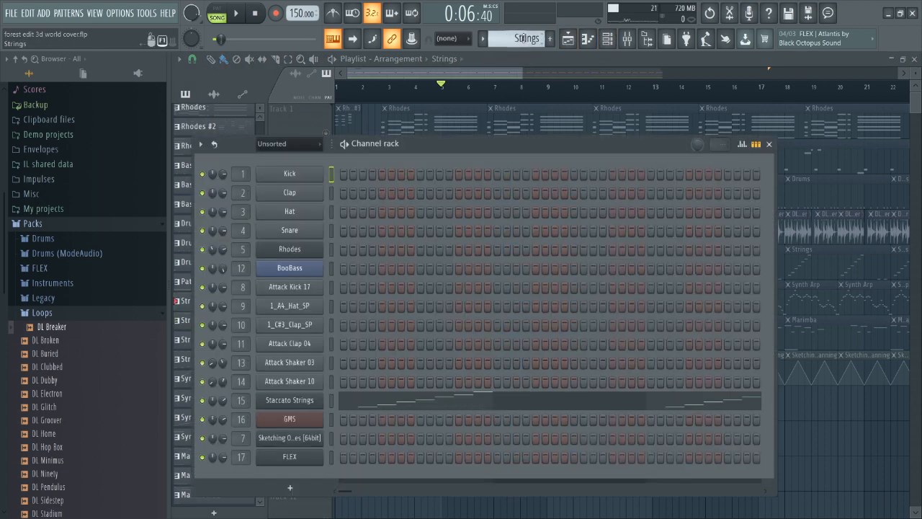
drag(435, 144, 552, 132)
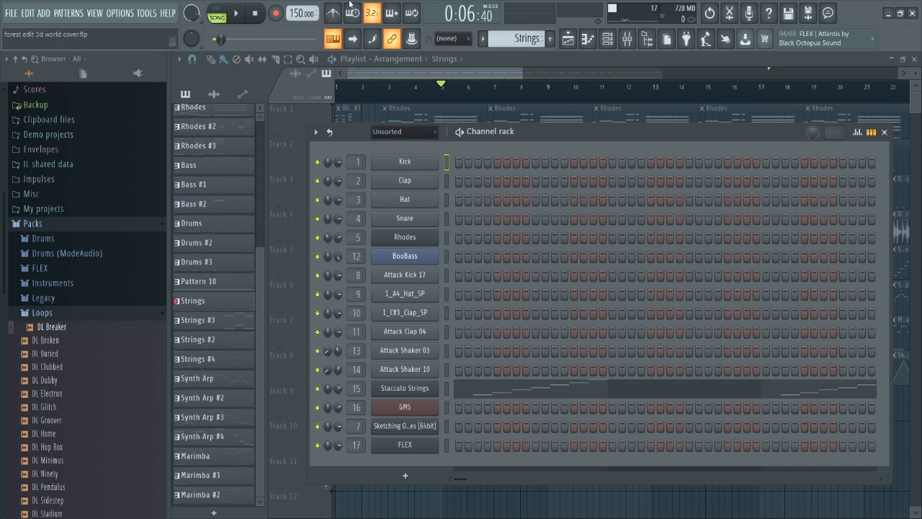
- Play the Strings pattern in pattern mode, examine its Staccato Strings notes in the piano roll, and stop playback
key(l)
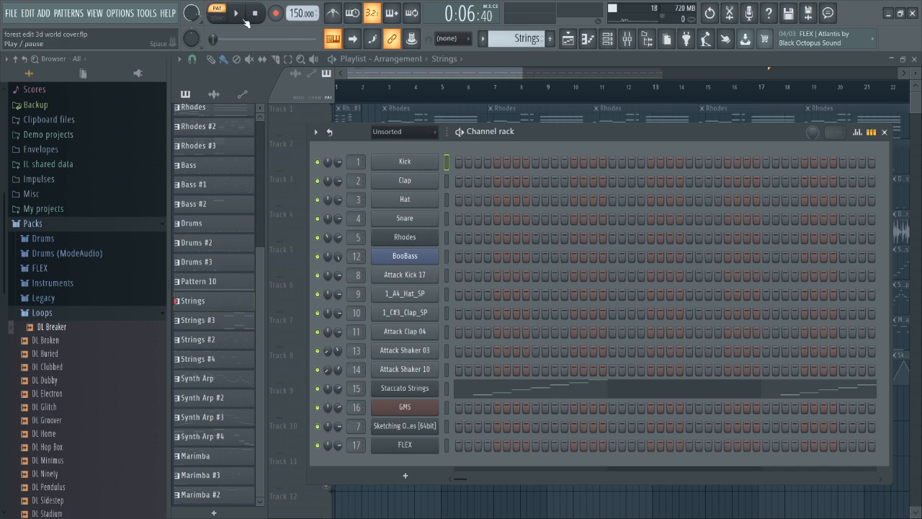
click(237, 13)
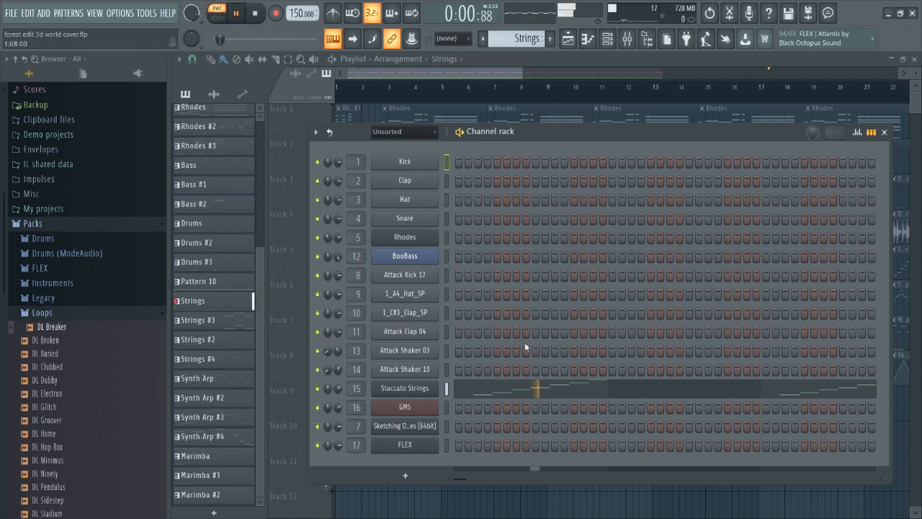
click(570, 387)
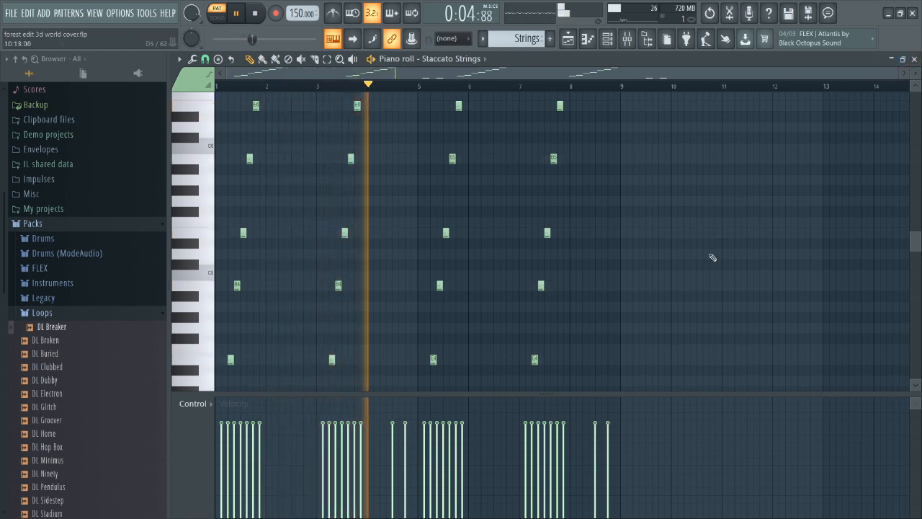
scroll(713, 256, down, 4)
scroll(719, 254, up, 2)
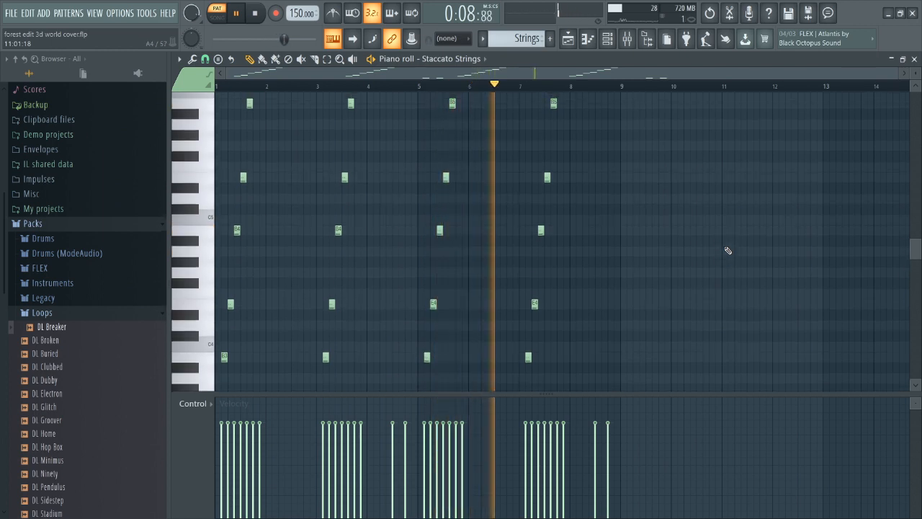
scroll(727, 250, up, 1)
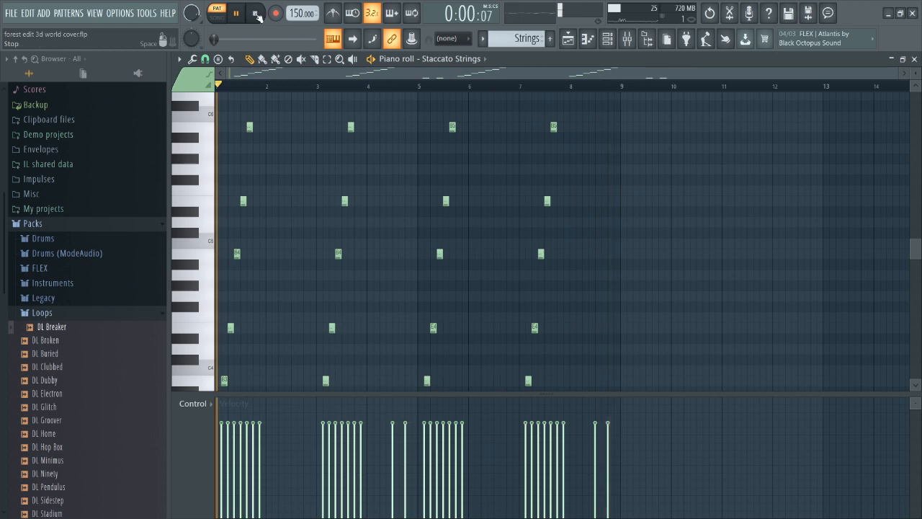
key(space)
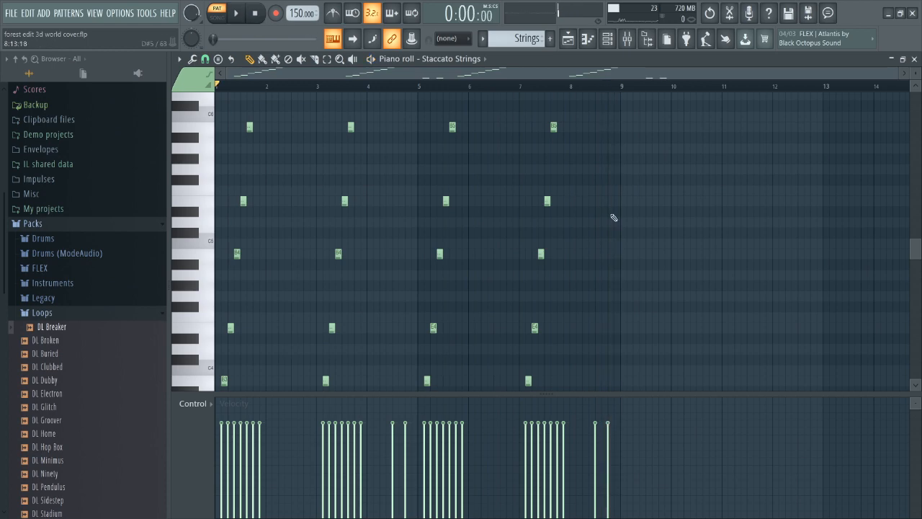
- Close the piano roll and check which FLEX preset the Staccato Strings channel uses
click(914, 59)
click(409, 389)
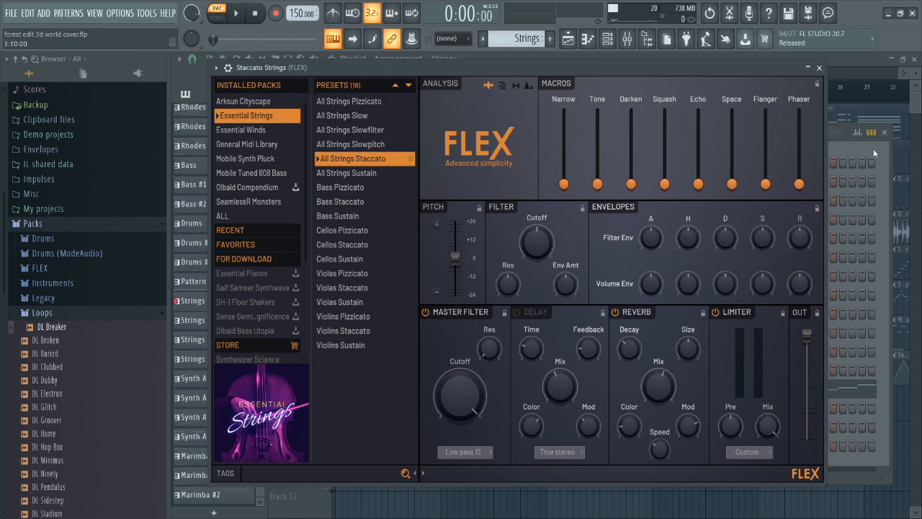
click(819, 68)
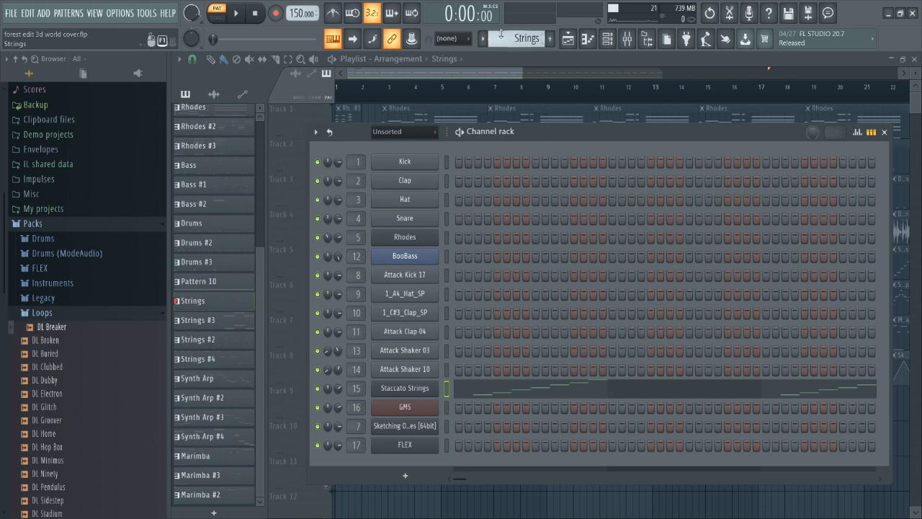
- Switch to the Strings #2 pattern and open its Staccato Strings notes in the piano roll
scroll(504, 37, down, 1)
scroll(504, 37, down, 1)
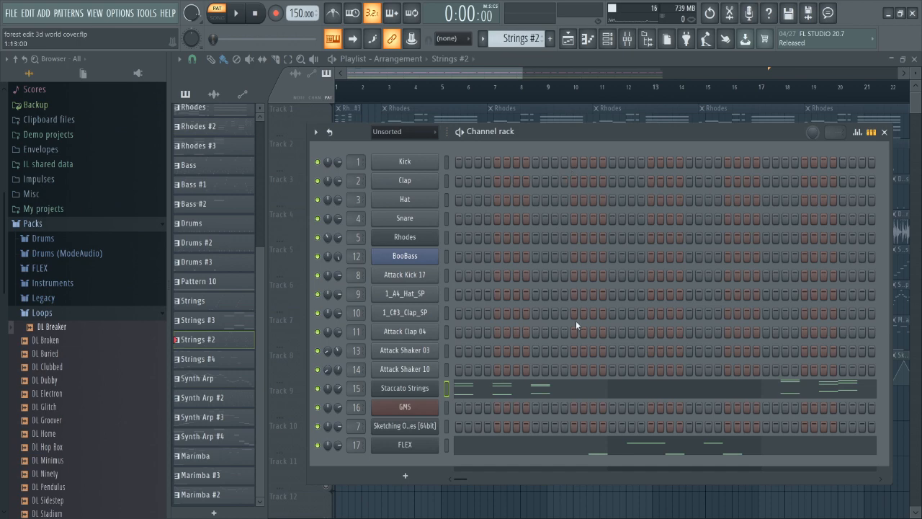
click(589, 390)
scroll(620, 295, down, 1)
scroll(613, 290, up, 3)
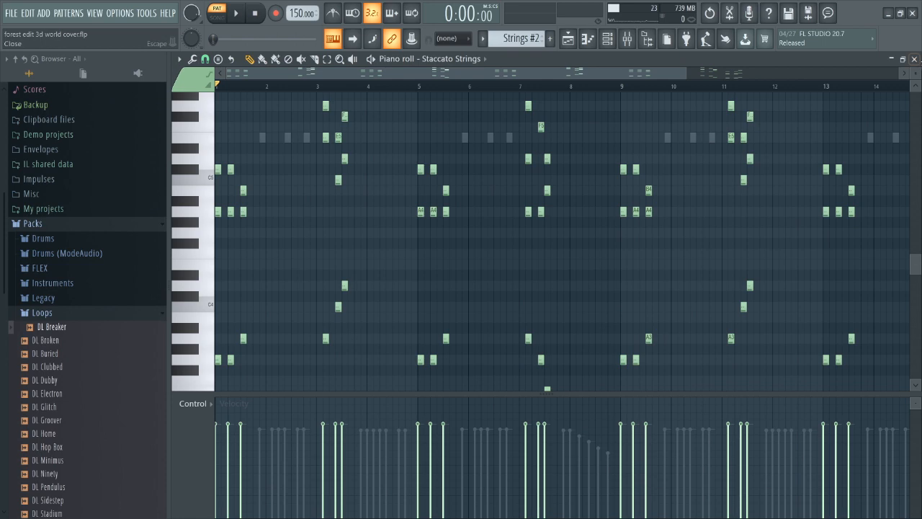
click(913, 58)
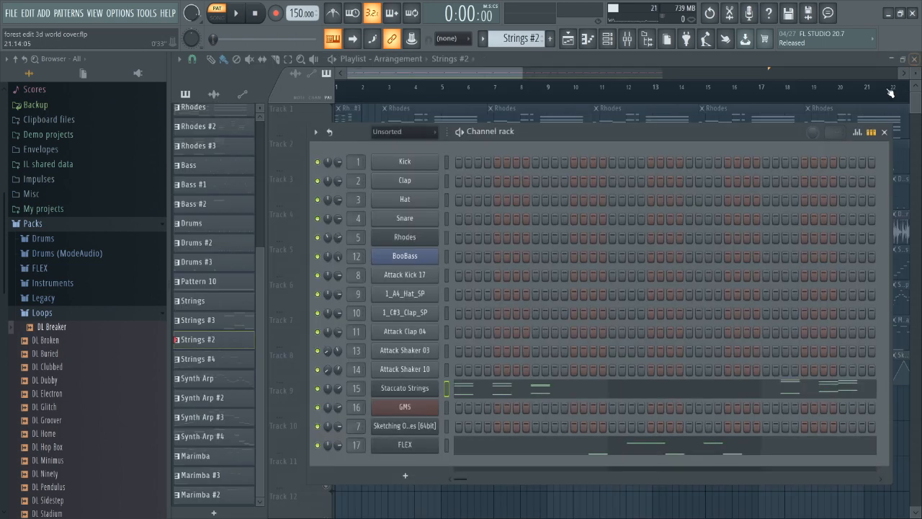
click(553, 389)
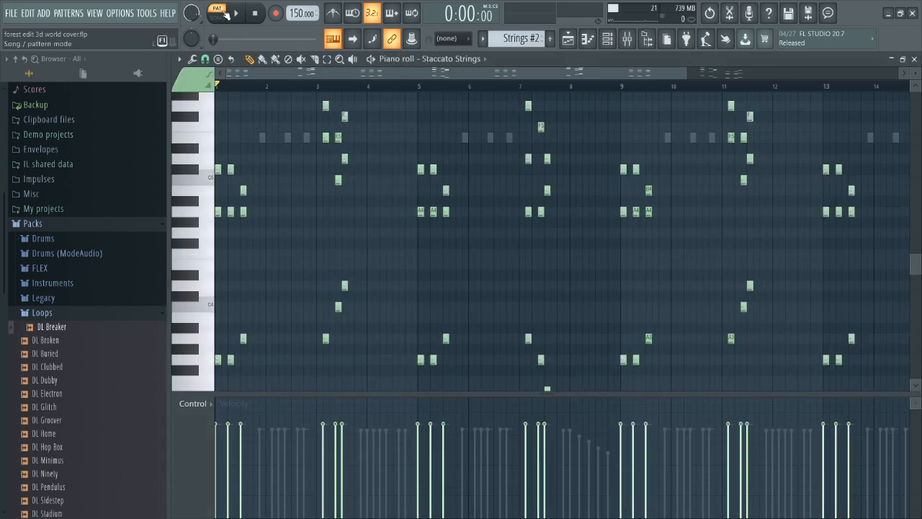
- Play the Strings #2 pattern, follow its Staccato Strings notes through to the final bars, and stop playback
click(239, 15)
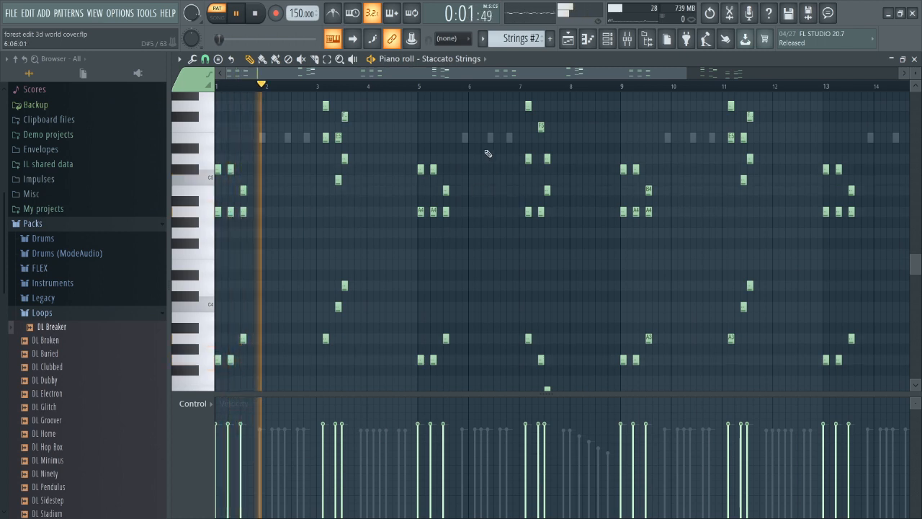
scroll(481, 93, up, 3)
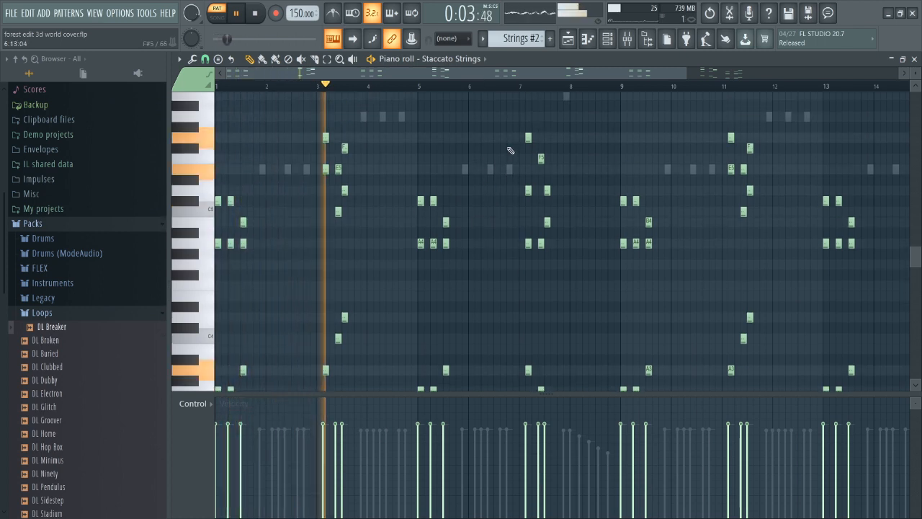
scroll(545, 137, down, 3)
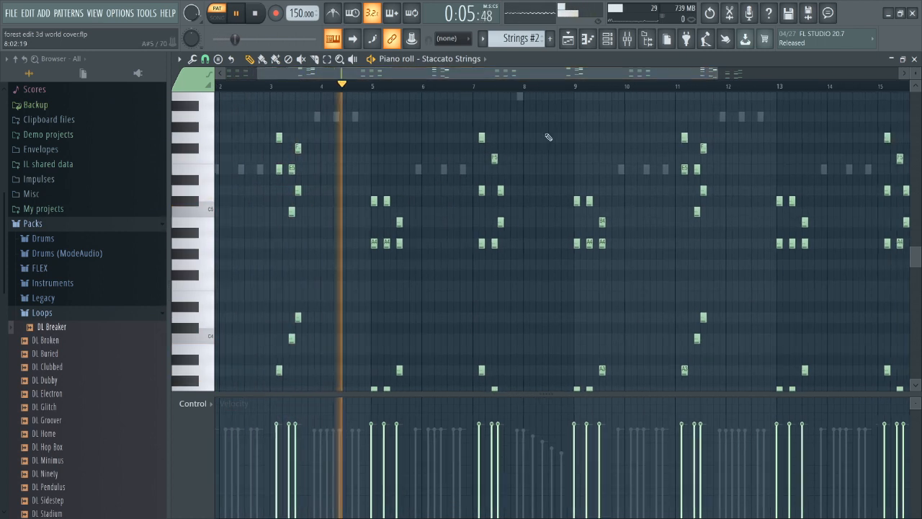
scroll(625, 141, down, 1)
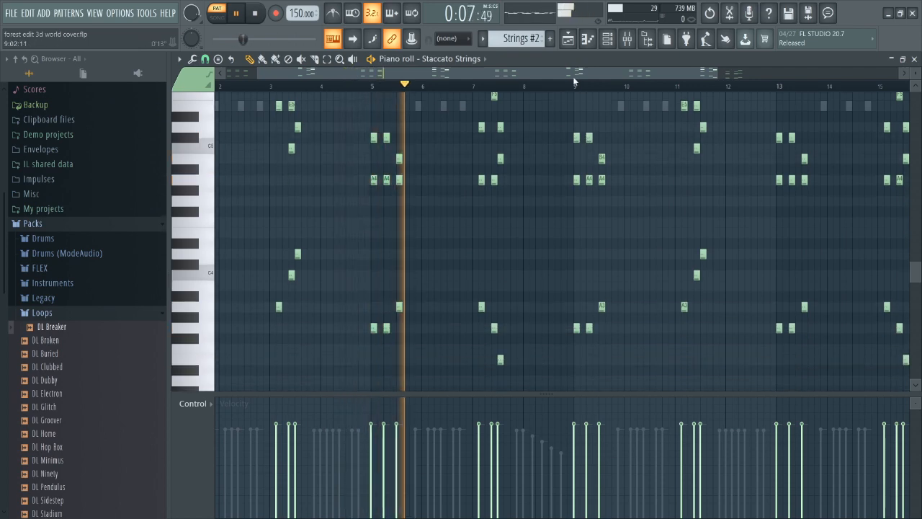
drag(577, 78, 647, 77)
scroll(634, 218, up, 1)
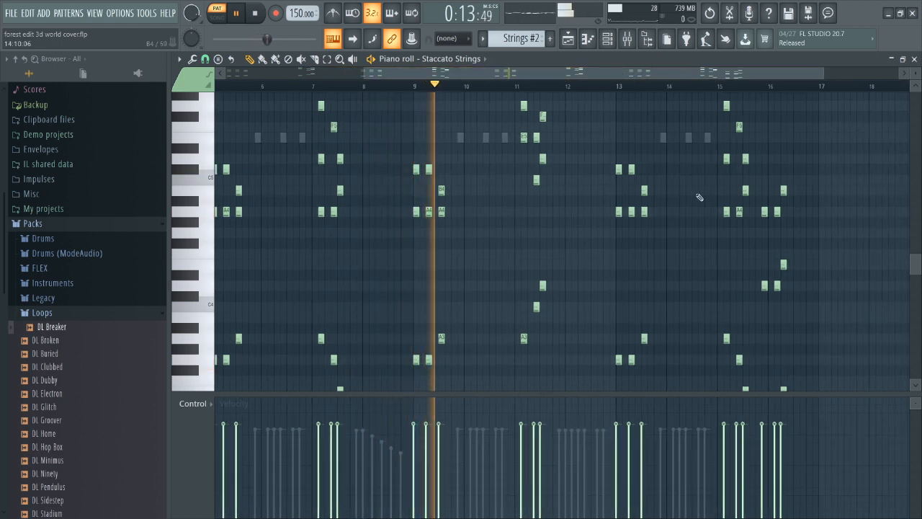
drag(686, 75, 767, 82)
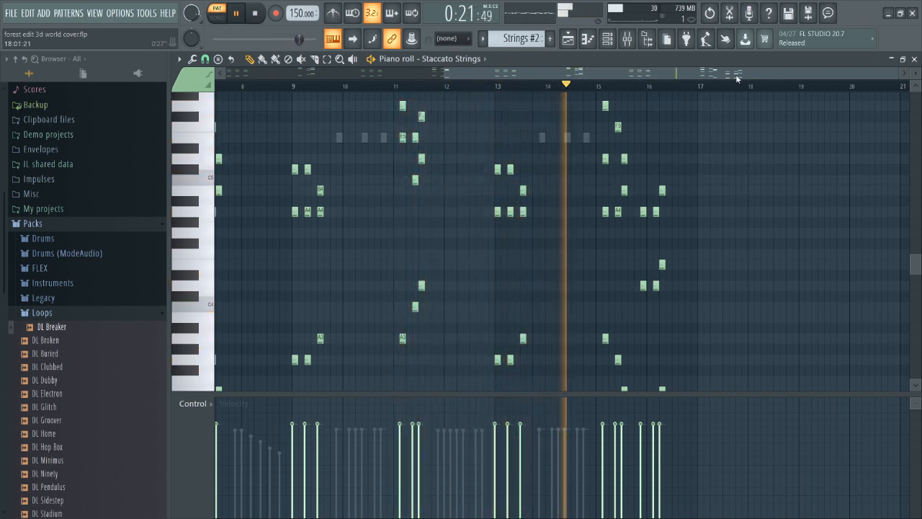
drag(732, 78, 744, 79)
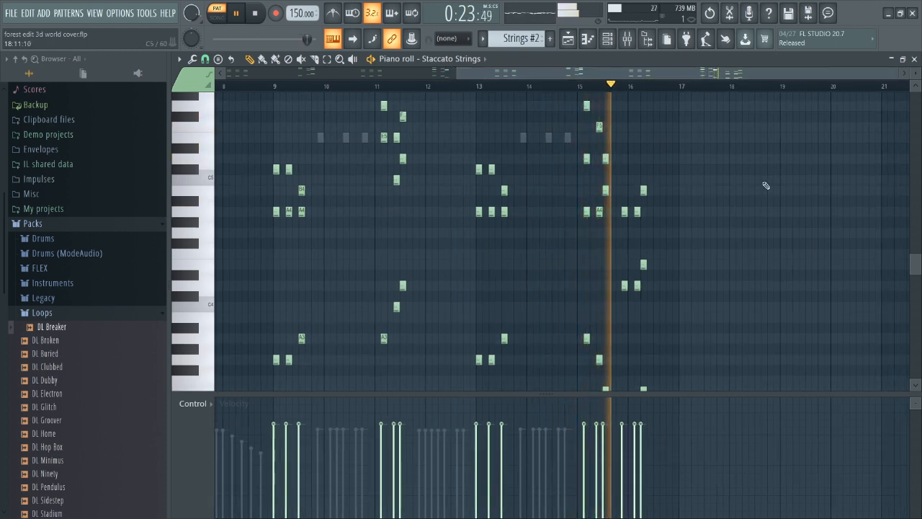
scroll(766, 186, down, 2)
key(space)
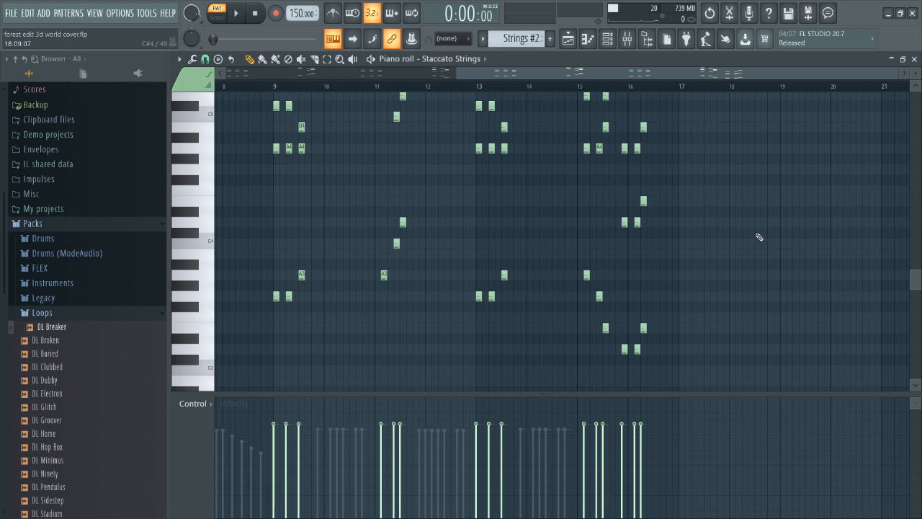
- Replay the closing Staccato Strings notes of Strings #2 from bar 15, and stop playback
click(581, 87)
key(space)
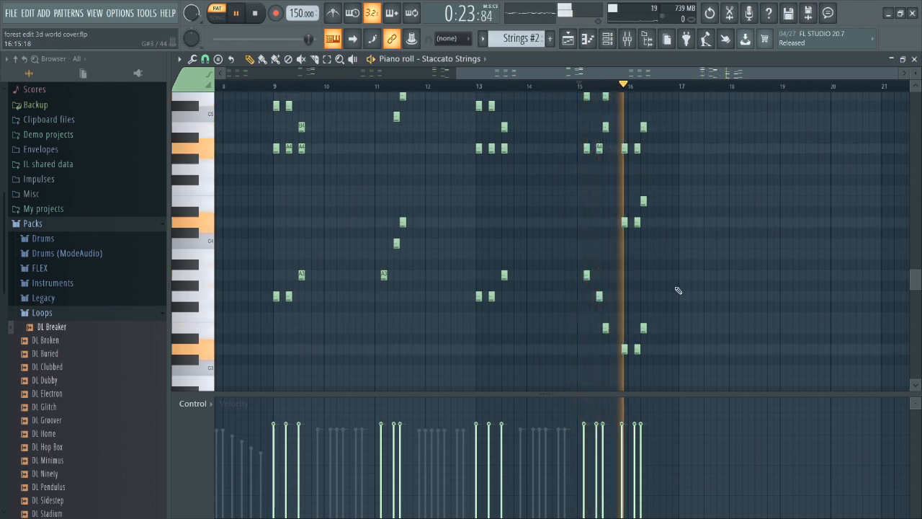
key(space)
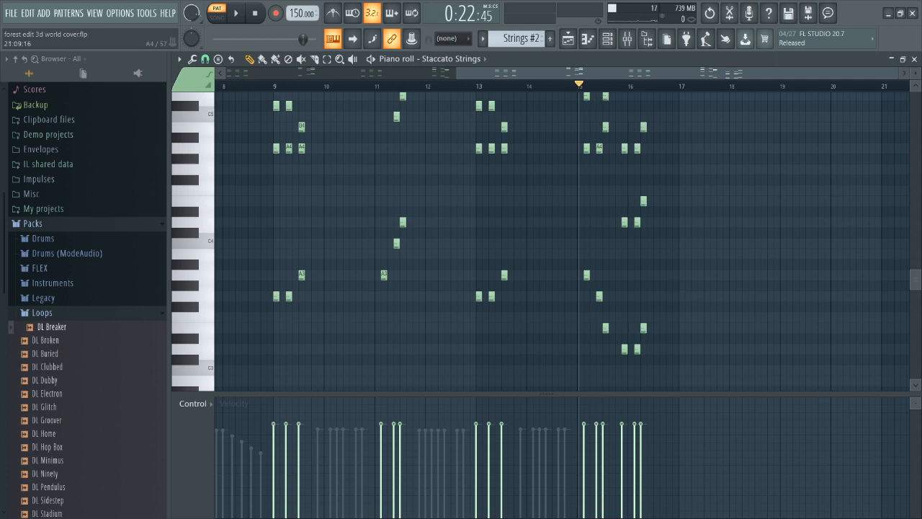
- Close the piano roll and check which preset the FLEX channel of Strings #2 uses
click(915, 59)
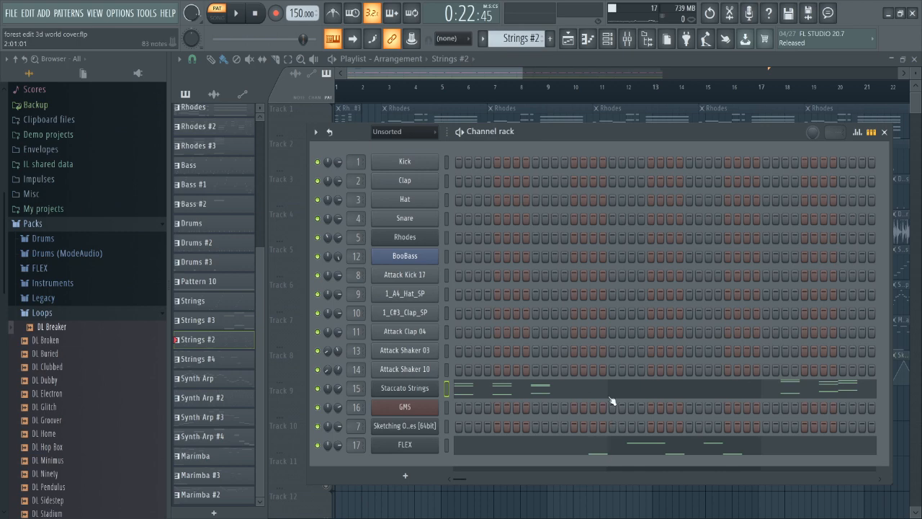
click(426, 445)
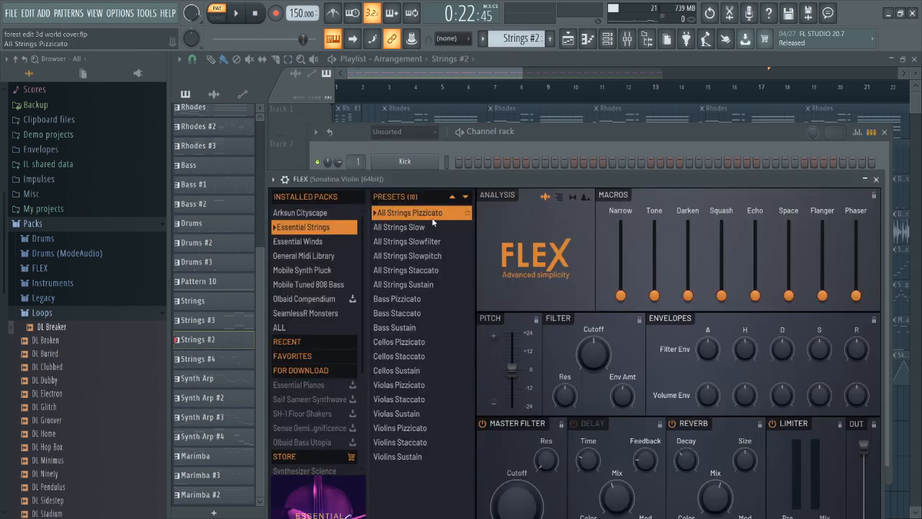
click(876, 180)
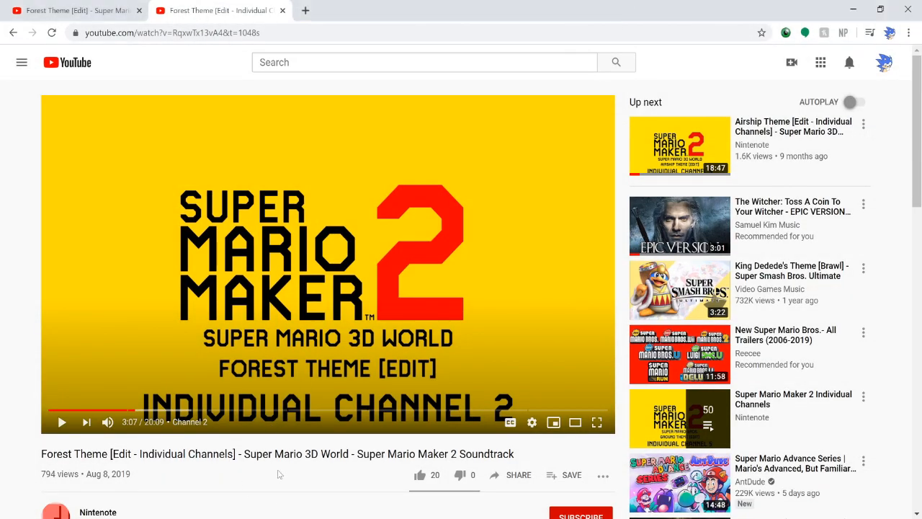
- Switch to the YouTube individual-channels video, listen to Channel 5 from the 11:30 timestamp, and pause it
scroll(280, 469, down, 3)
scroll(320, 452, down, 1)
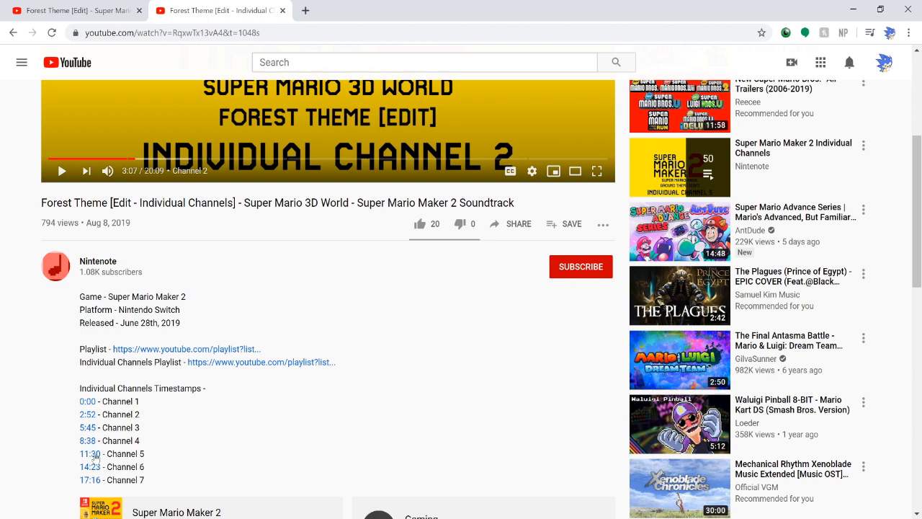
click(94, 454)
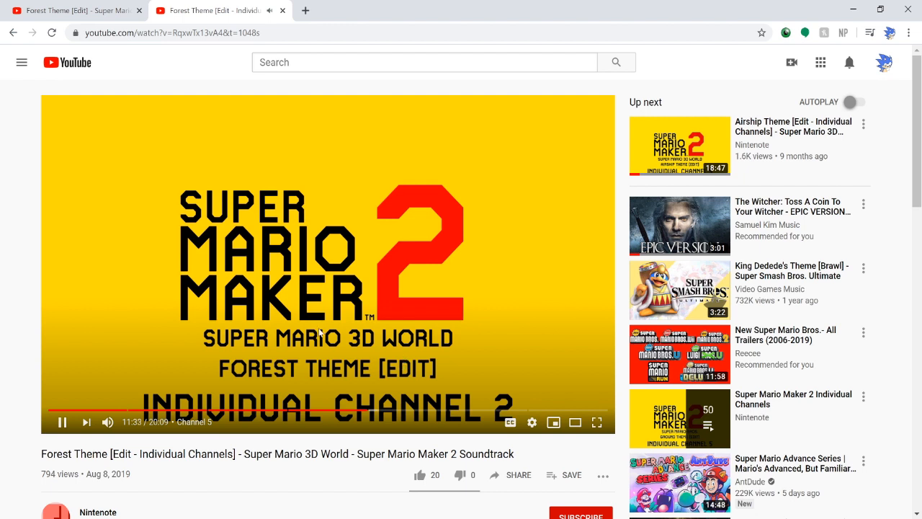
click(322, 302)
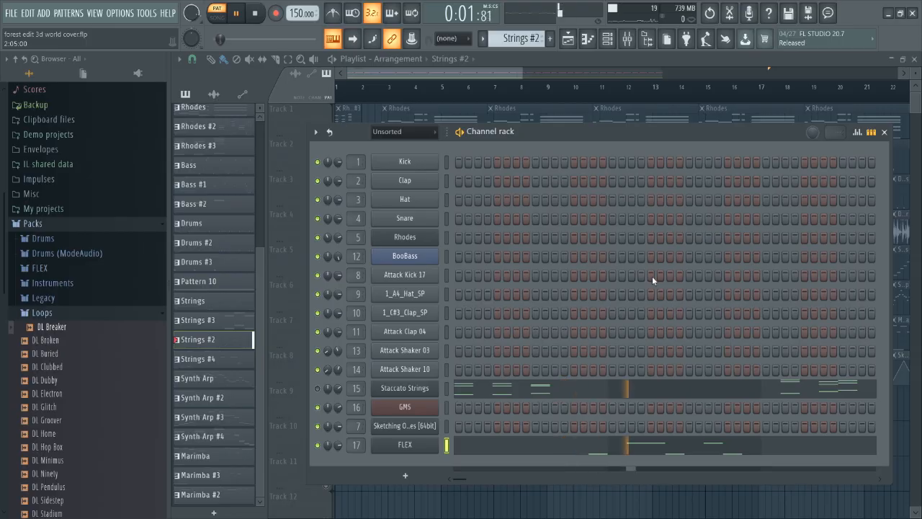
- Stop the Strings #2 playback and switch past Strings #4 to the Synth Arp pattern
key(space)
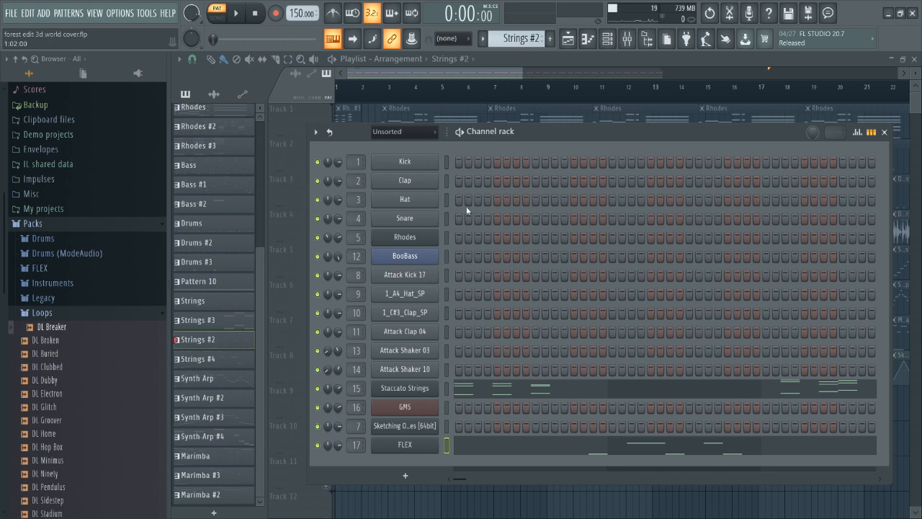
scroll(522, 42, down, 1)
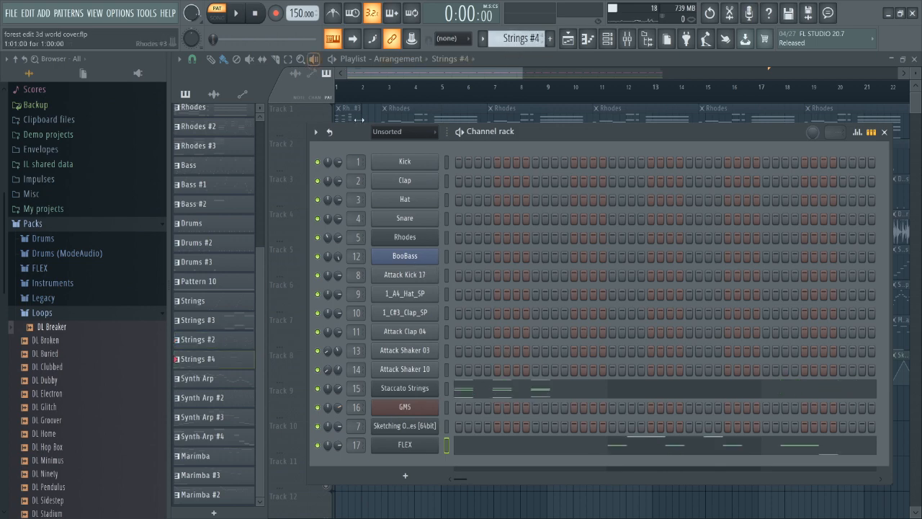
scroll(521, 42, down, 1)
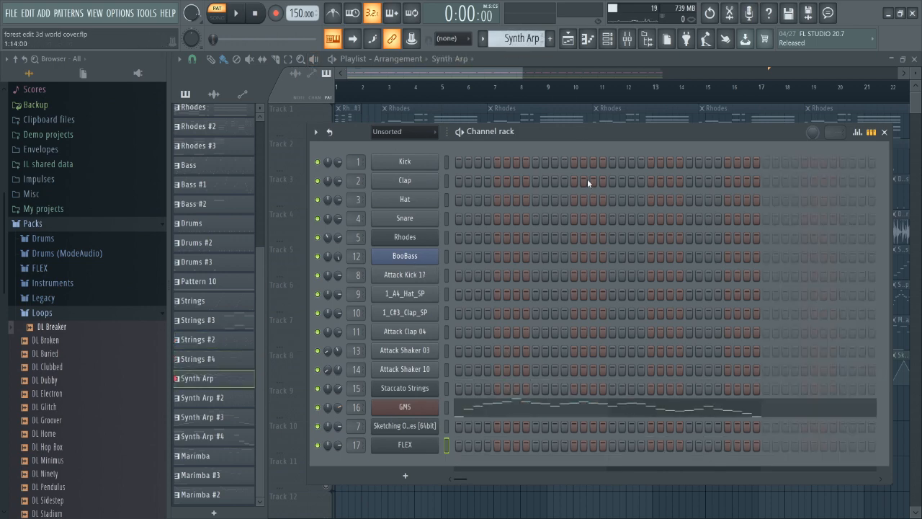
- Check the GMS synth behind the Synth Arp, and play the Synth Arp and Synth Arp #2 patterns before stopping
click(424, 412)
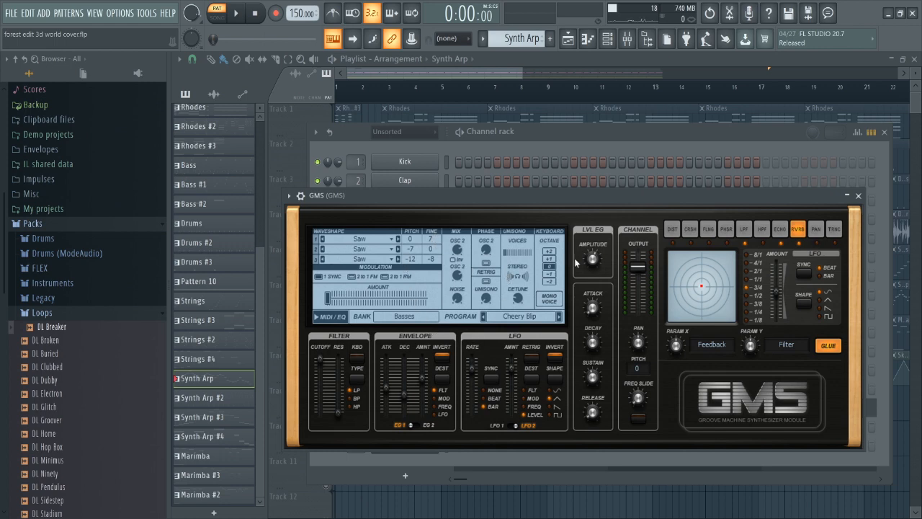
click(858, 196)
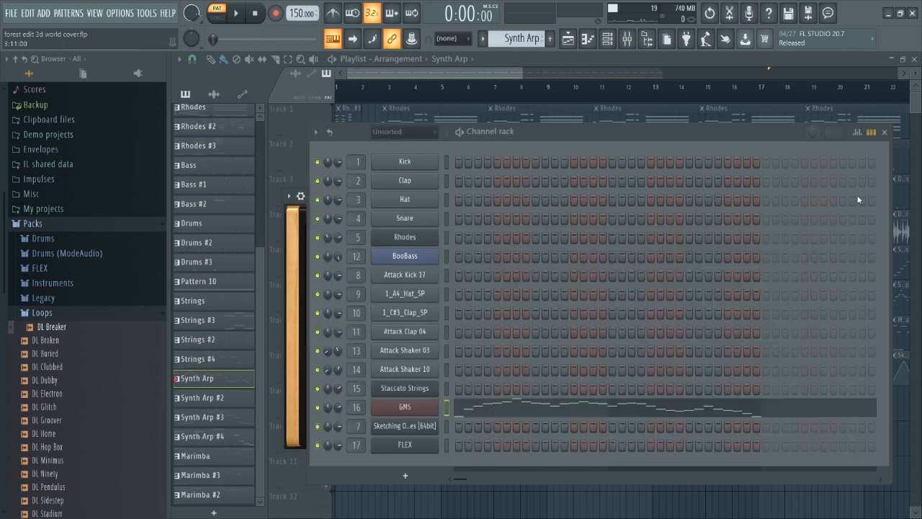
key(space)
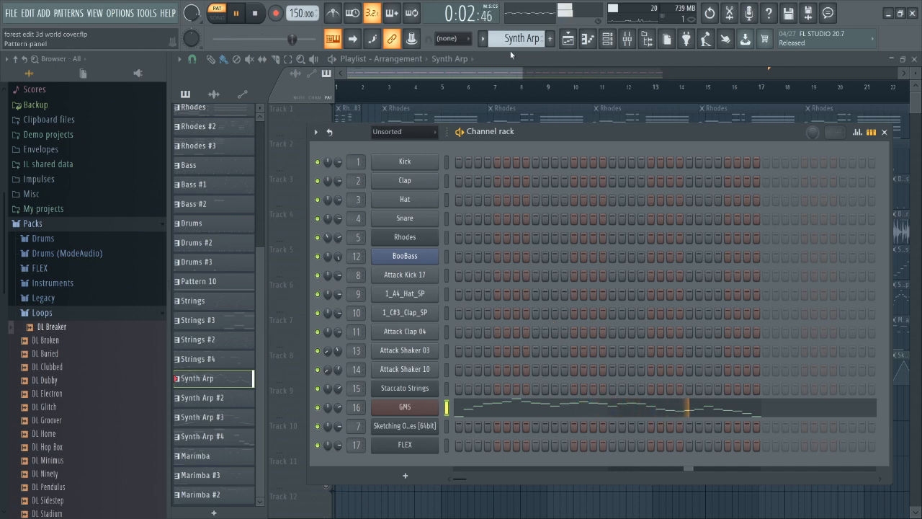
scroll(518, 39, down, 1)
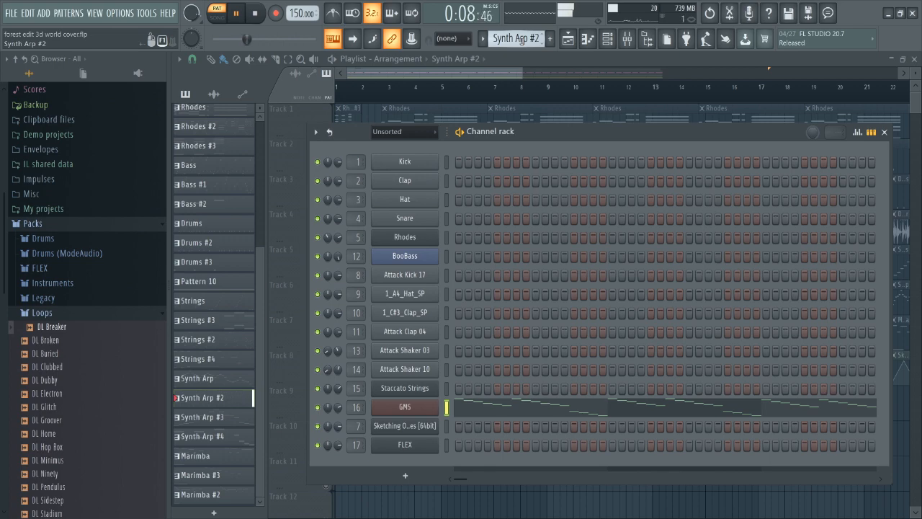
click(256, 15)
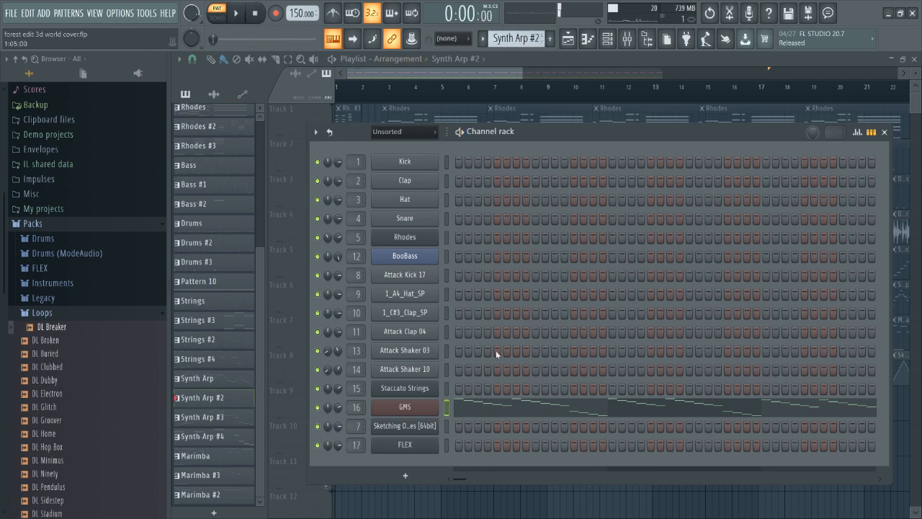
- Open the GMS synth for Synth Arp #2, reposition its window, examine its oscillator waveshapes and pitches, and close it
click(422, 414)
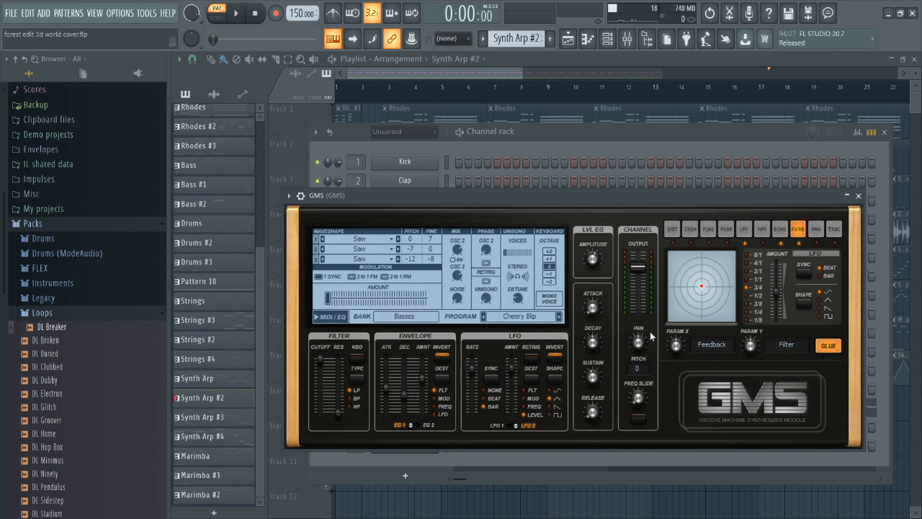
drag(526, 204, 556, 194)
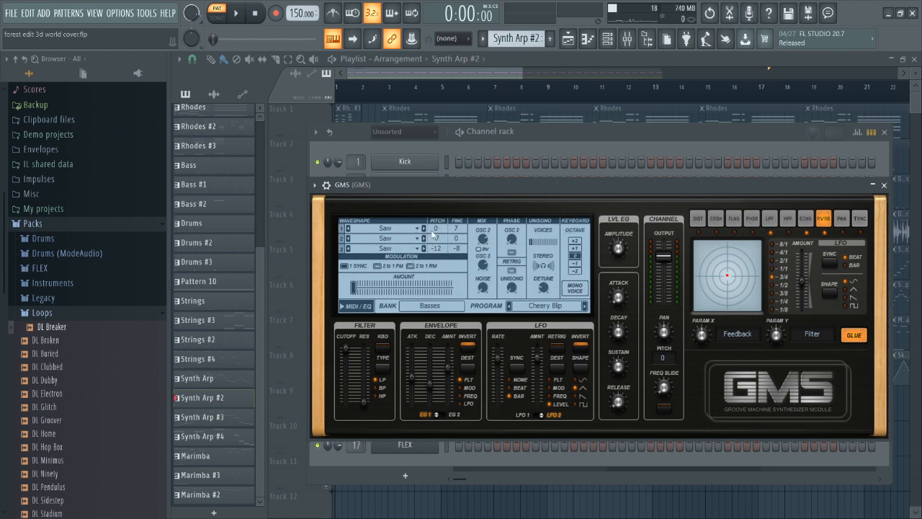
scroll(433, 235, down, 7)
scroll(458, 227, up, 7)
scroll(439, 236, down, 7)
click(545, 134)
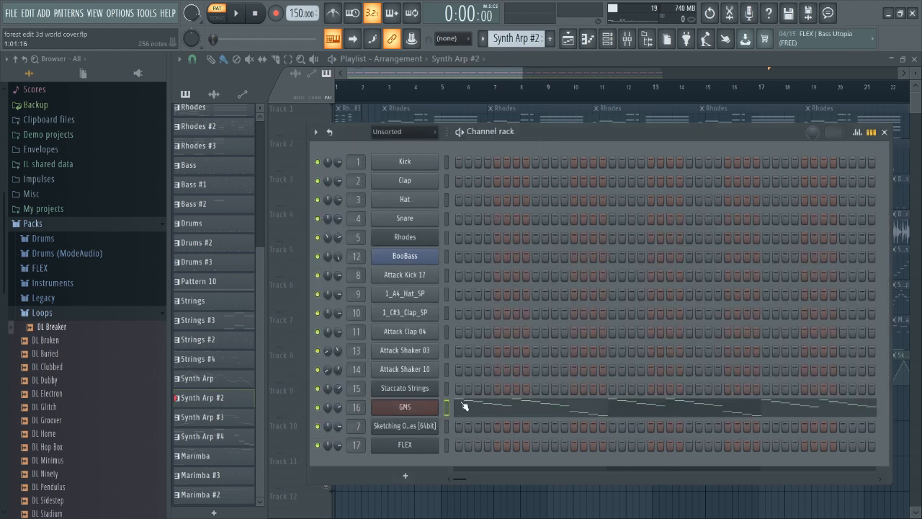
- Reopen the GMS synth and audition its sound with repeated D#4 notes while examining the filter cutoff
click(429, 408)
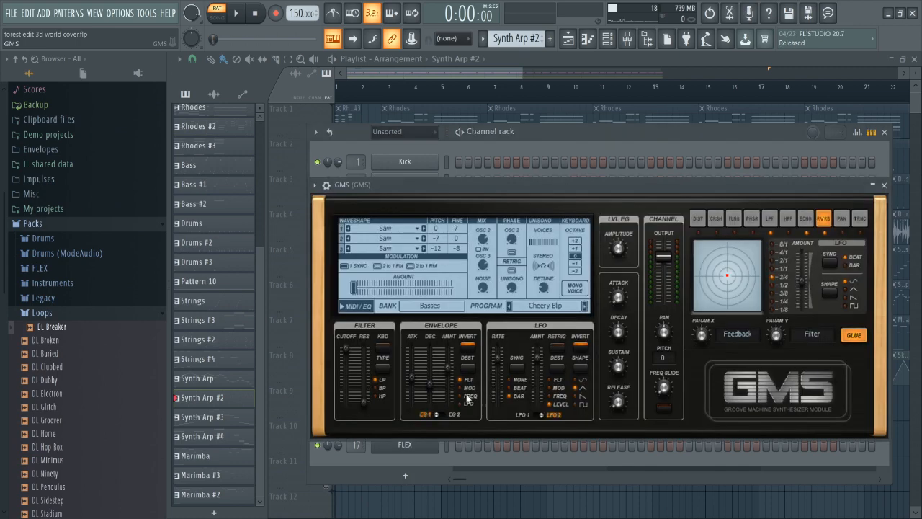
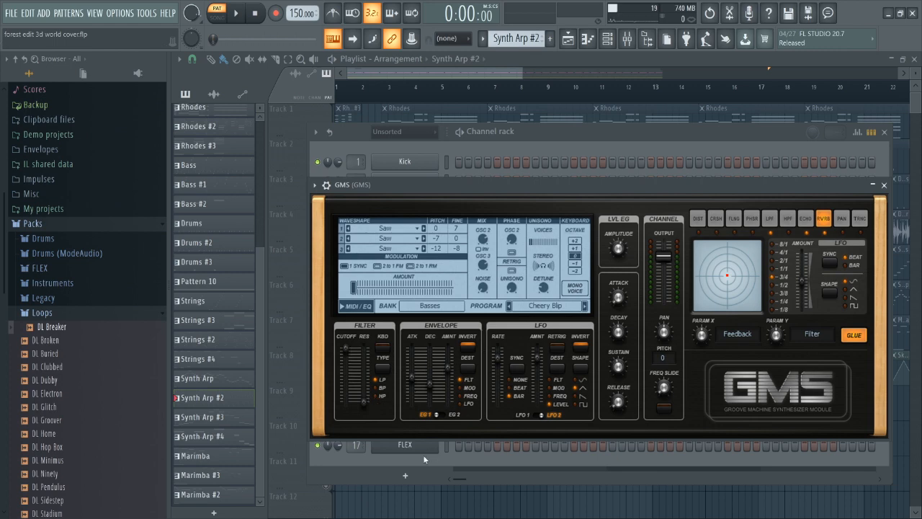
key(Escape)
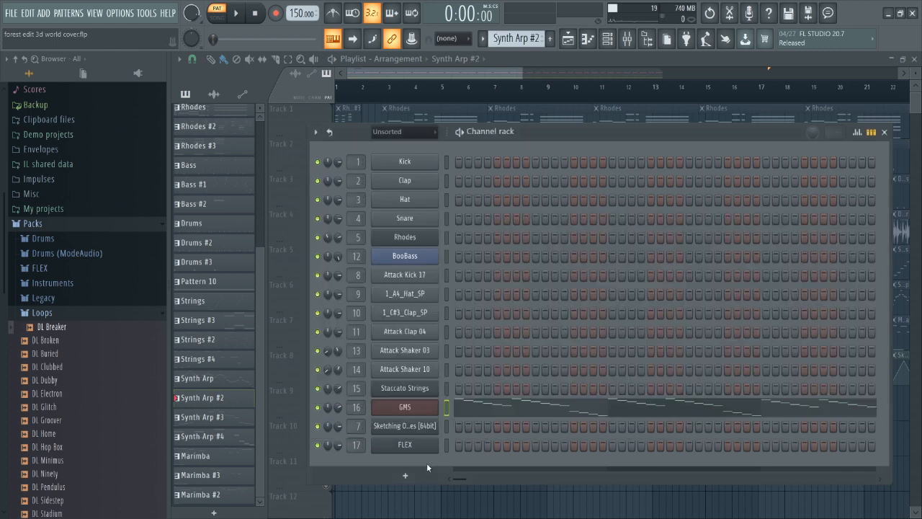
click(409, 407)
key(d)
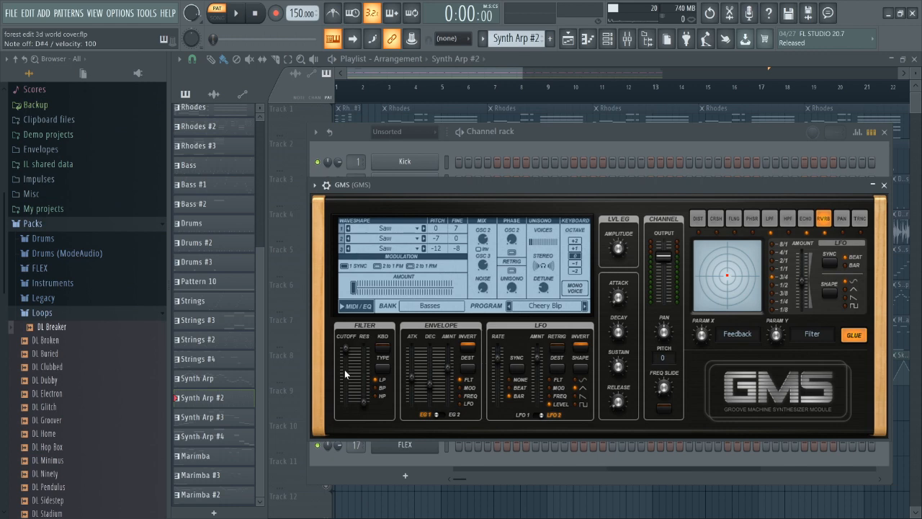
key(d)
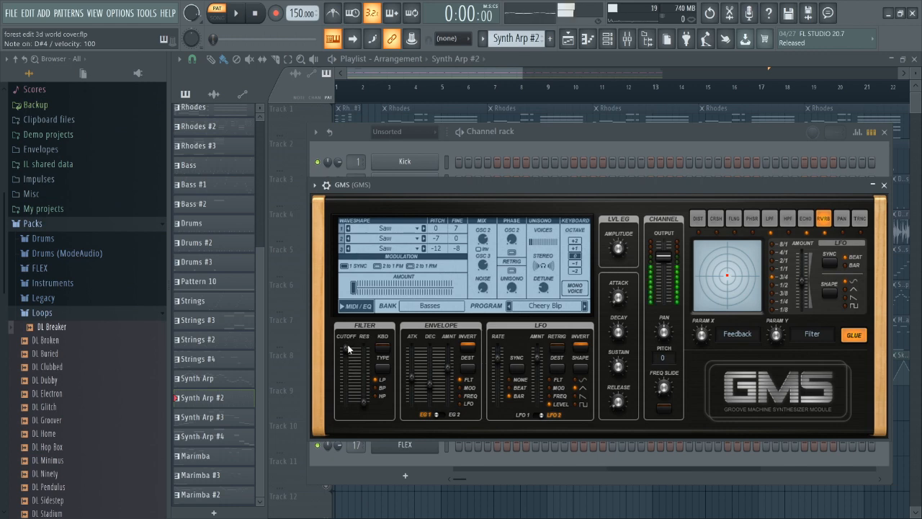
key(d)
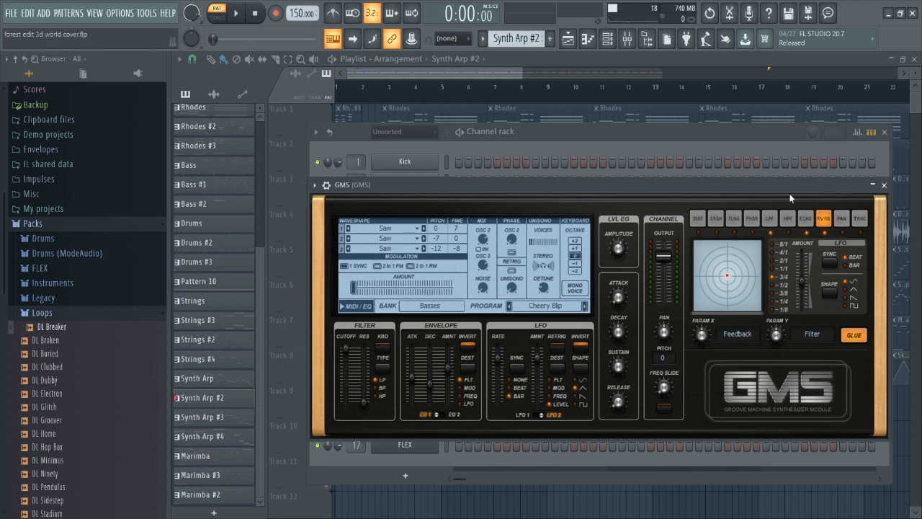
- Show the LPF and echo effect settings of the GMS synth
click(769, 217)
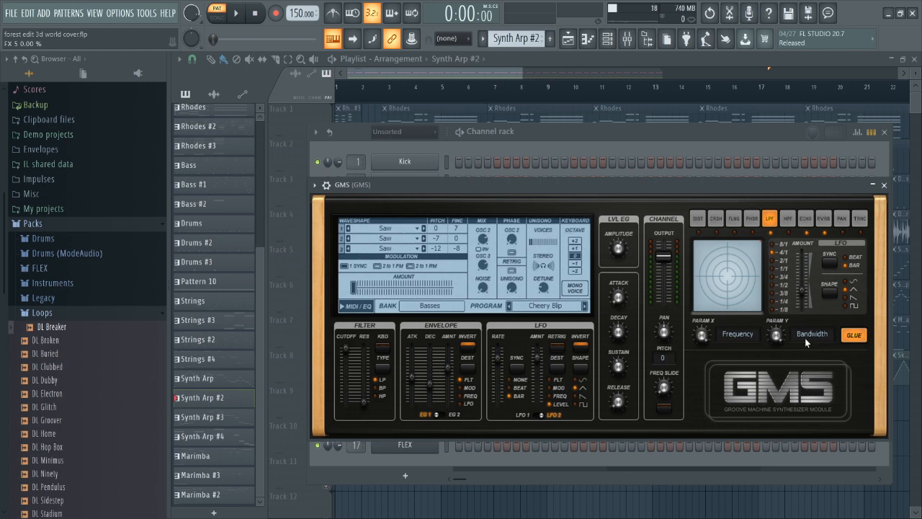
click(806, 222)
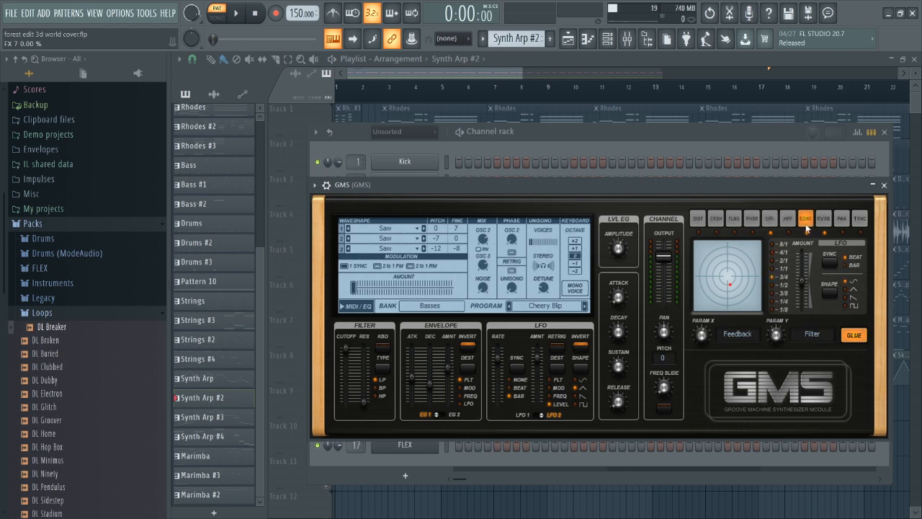
- Show the reverb effect setting of the GMS synth, close it, and play the Synth Arp #2 pattern
click(824, 220)
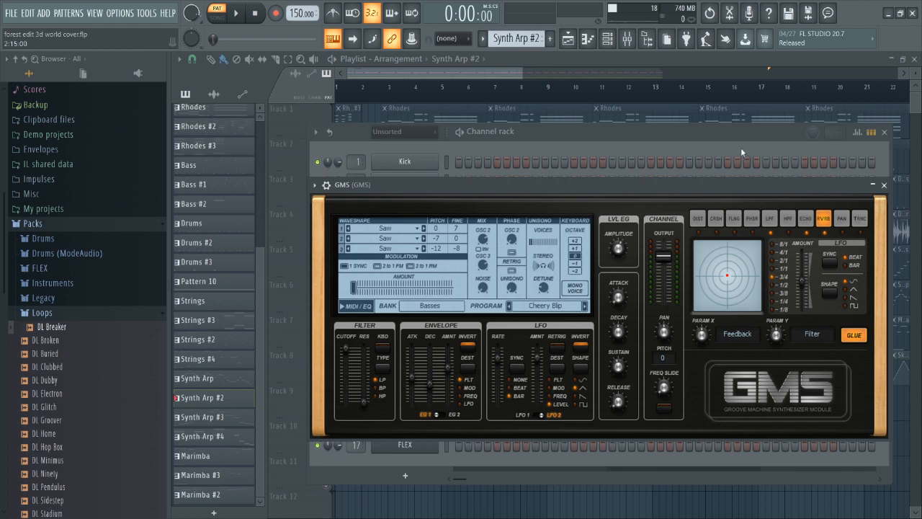
click(697, 142)
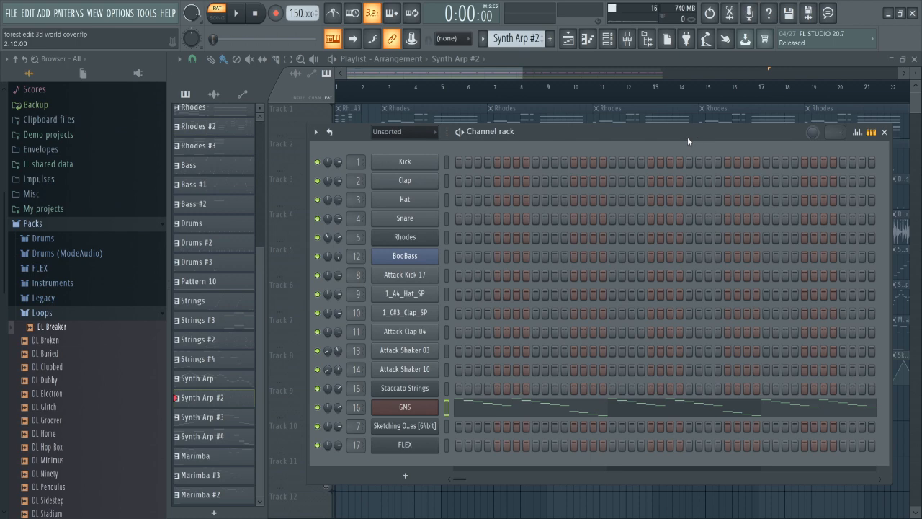
key(space)
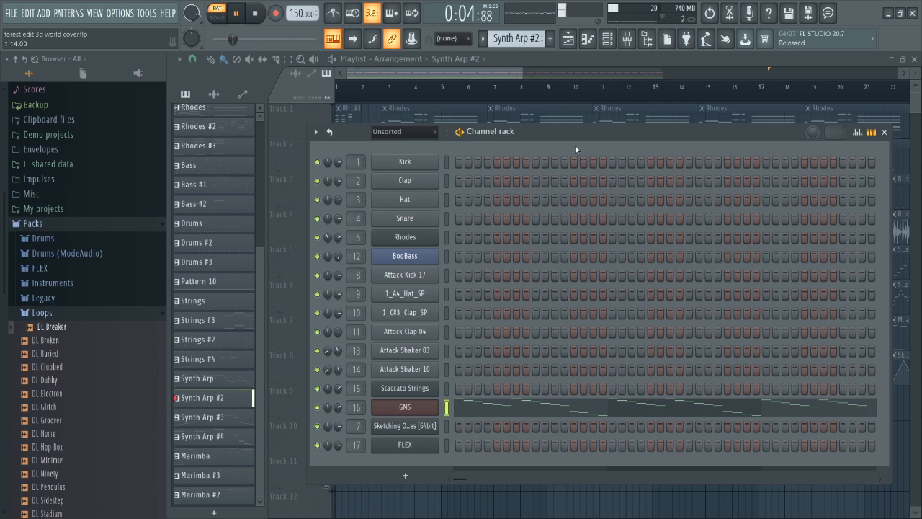
key(space)
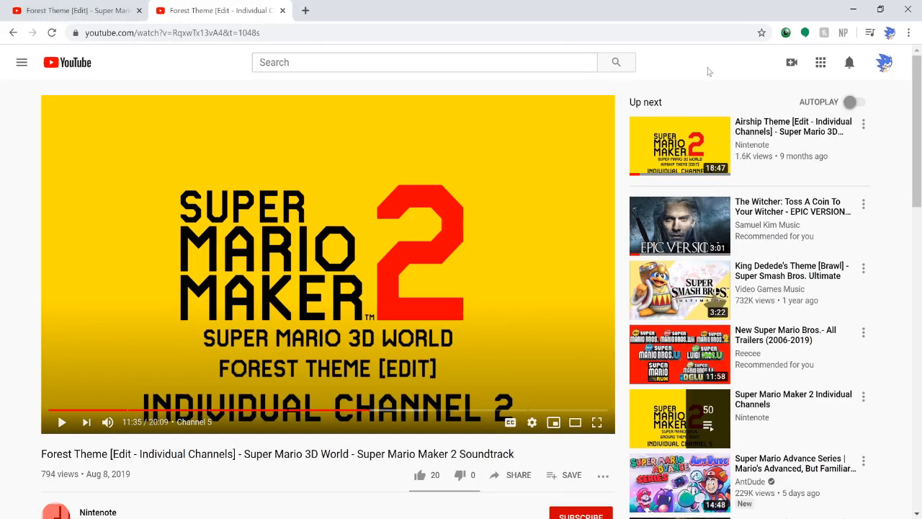
- Switch to the YouTube Forest Theme individual channels video and jump to Channel 7 at 17:16 through its description timestamps
scroll(360, 295, down, 5)
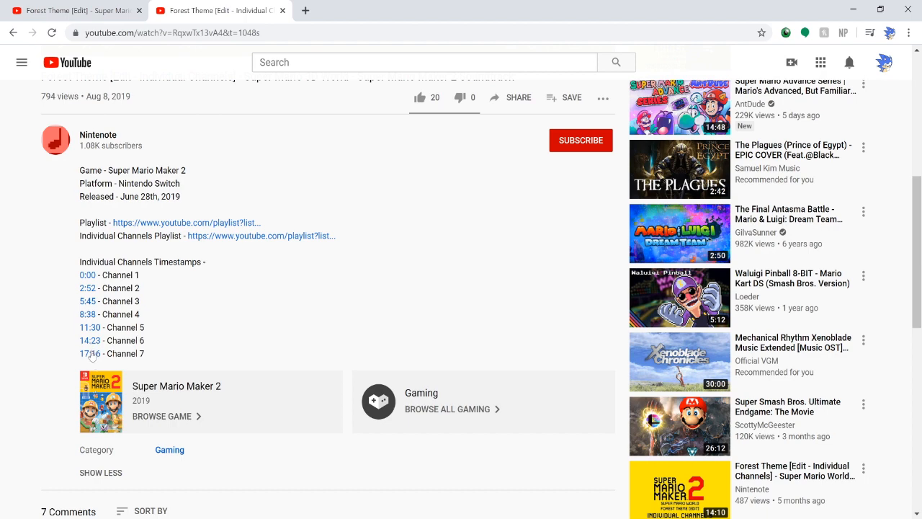
click(90, 354)
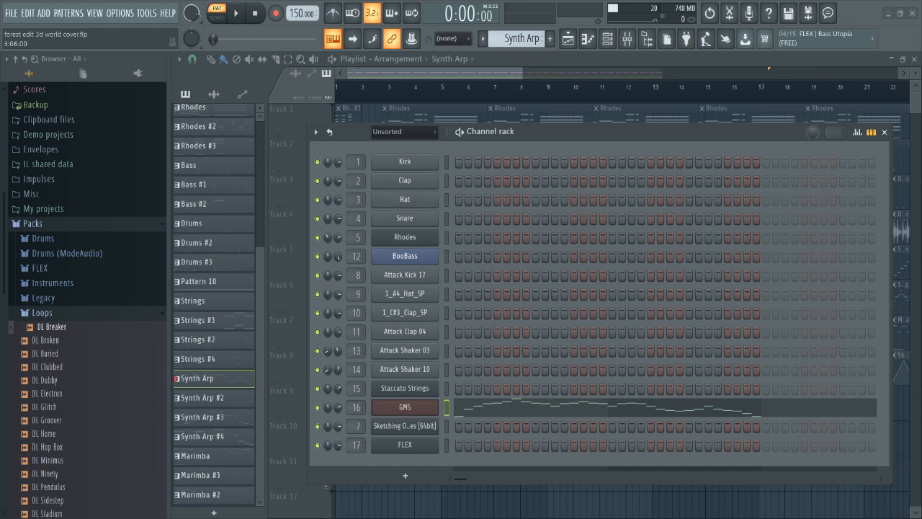
- Back in FL Studio, play the Synth Arp pattern, stop it, and select the Synth Arp #3 pattern
key(space)
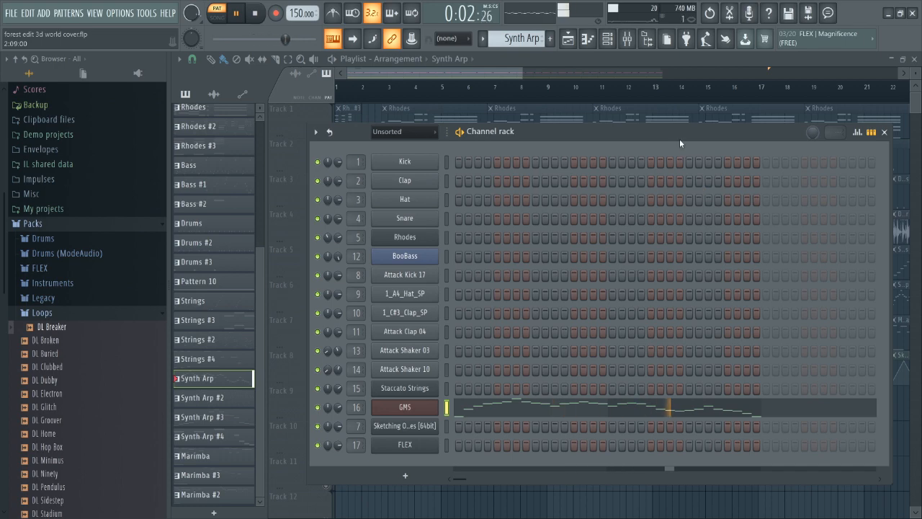
key(space)
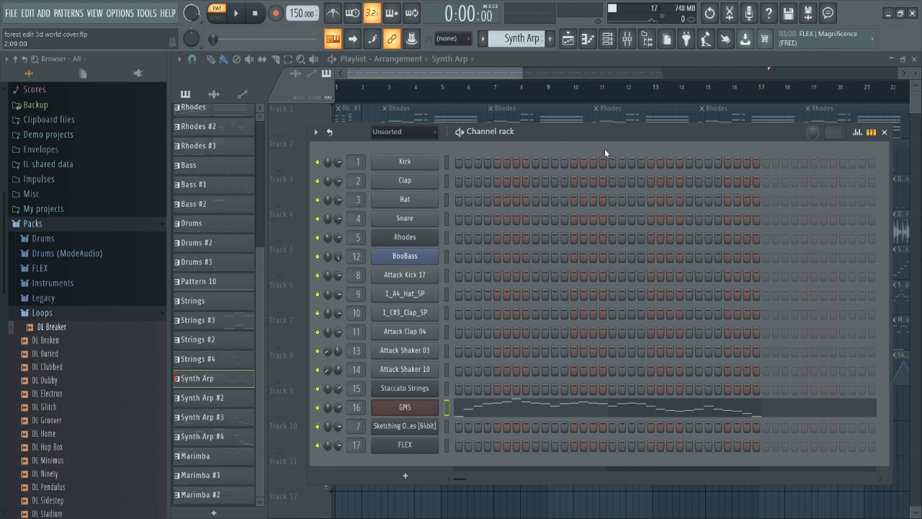
scroll(533, 38, down, 2)
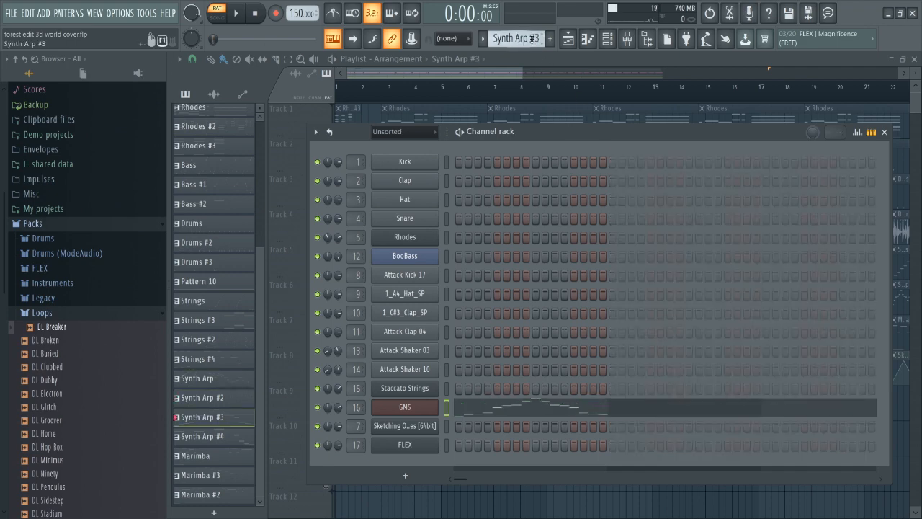
- Play the Marimba, Marimba #3 and Marimba #2 patterns in turn, replaying Marimba #2 once before stopping
scroll(533, 39, down, 2)
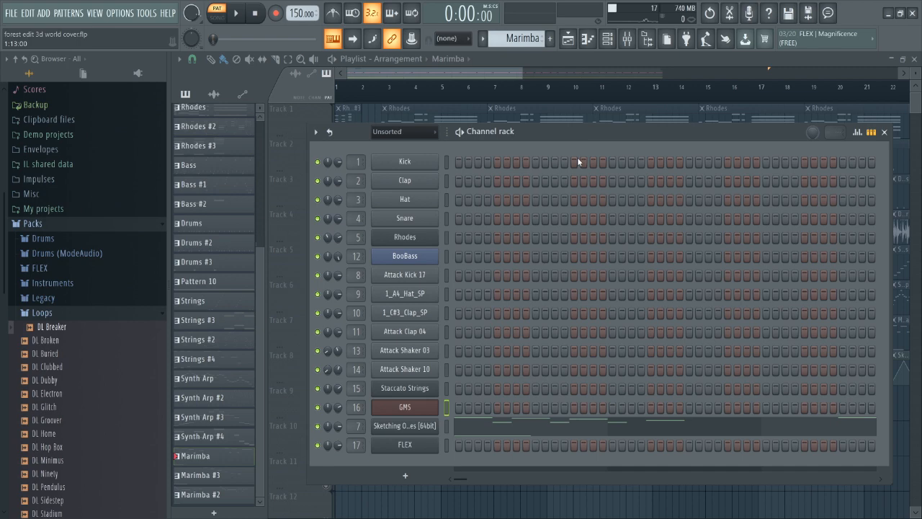
click(239, 13)
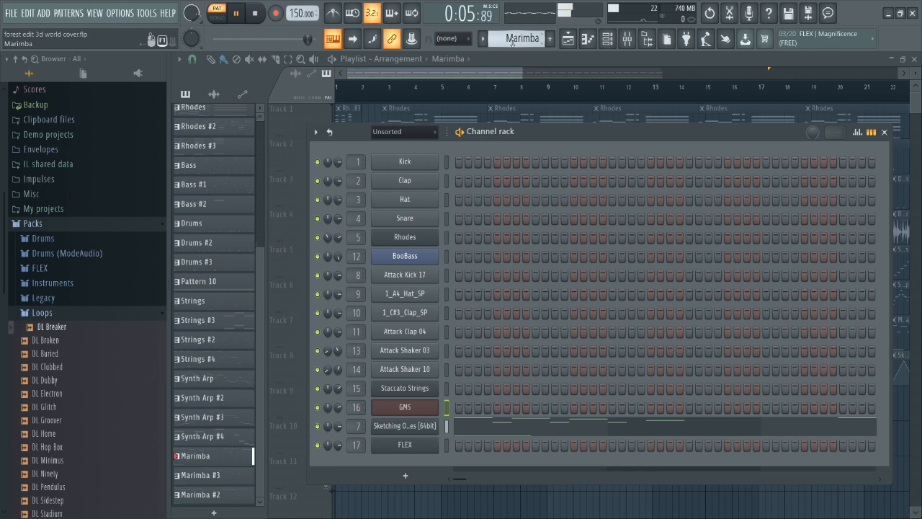
scroll(512, 44, down, 1)
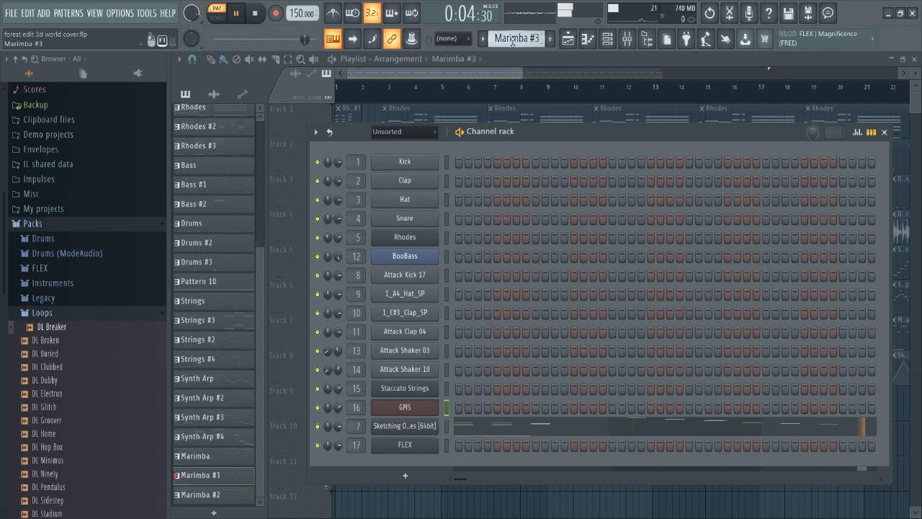
scroll(513, 41, down, 1)
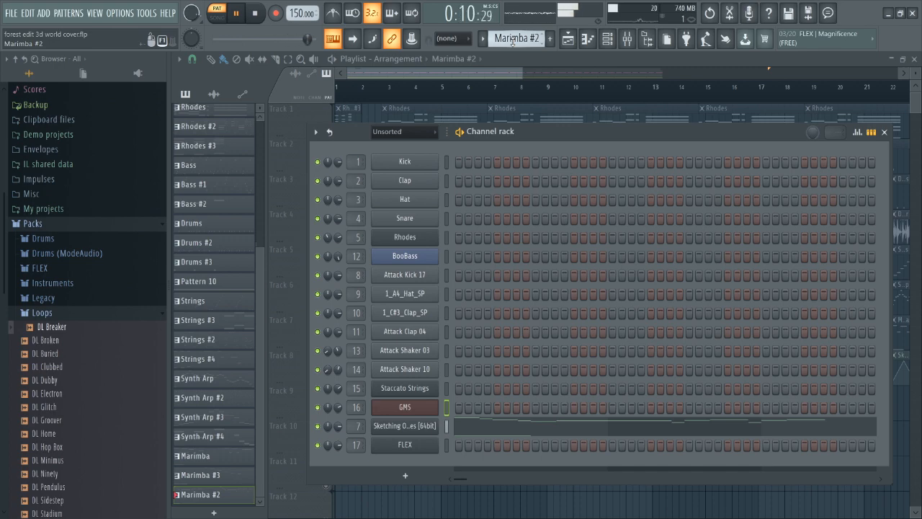
key(space)
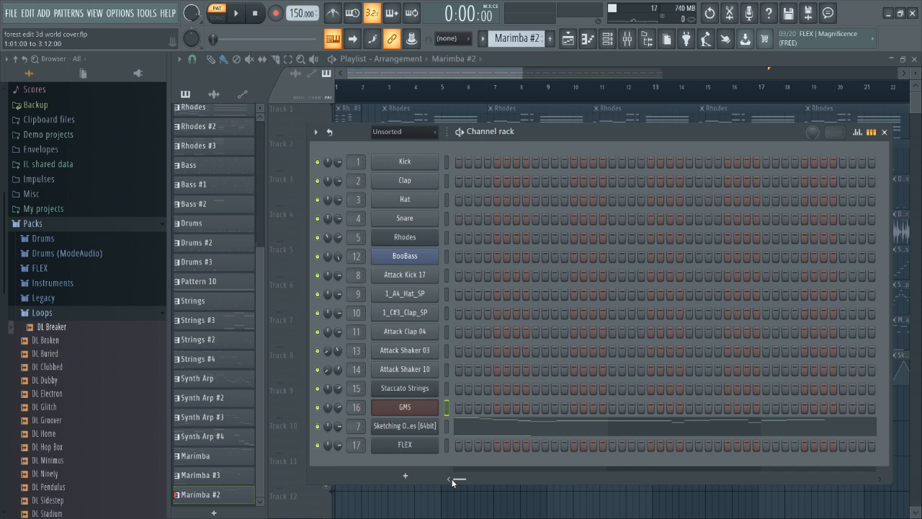
key(space)
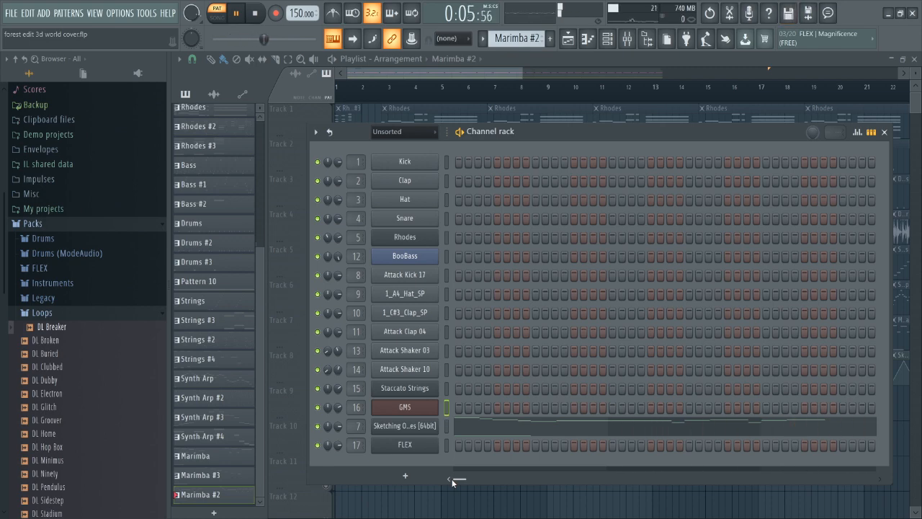
key(space)
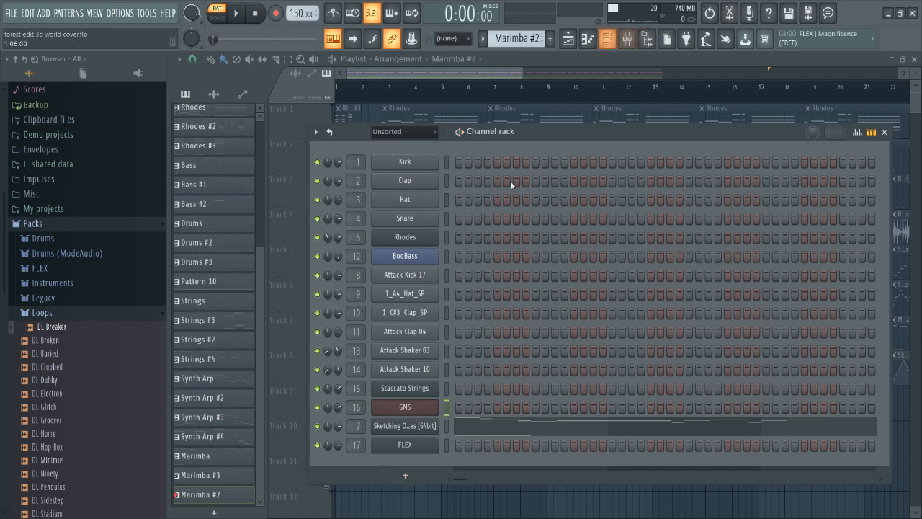
- Locate Sketching Orches [64bit] in the browser's plugin database, view its instrument window, and close it
click(139, 70)
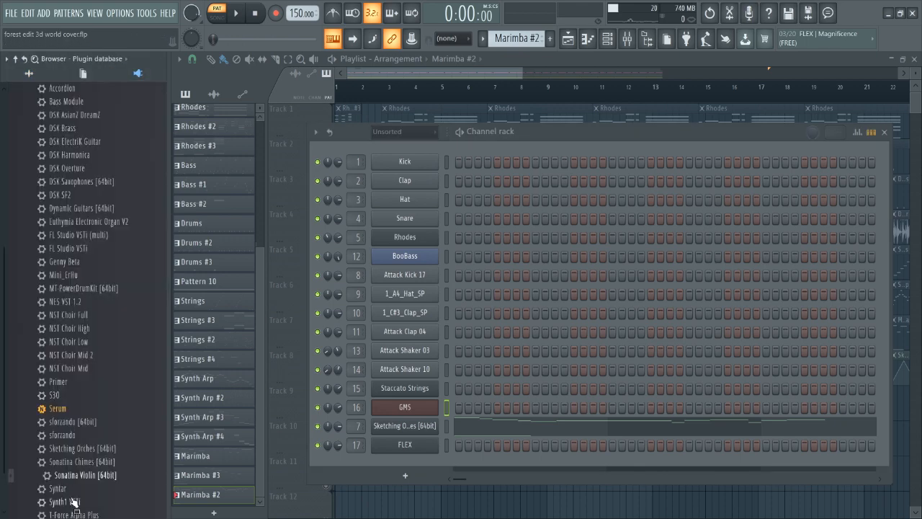
scroll(75, 499, down, 1)
click(91, 422)
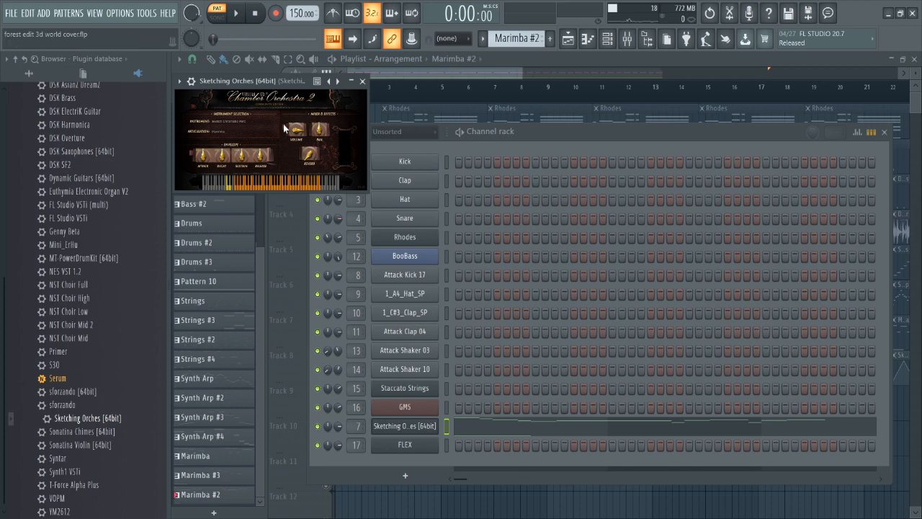
click(362, 81)
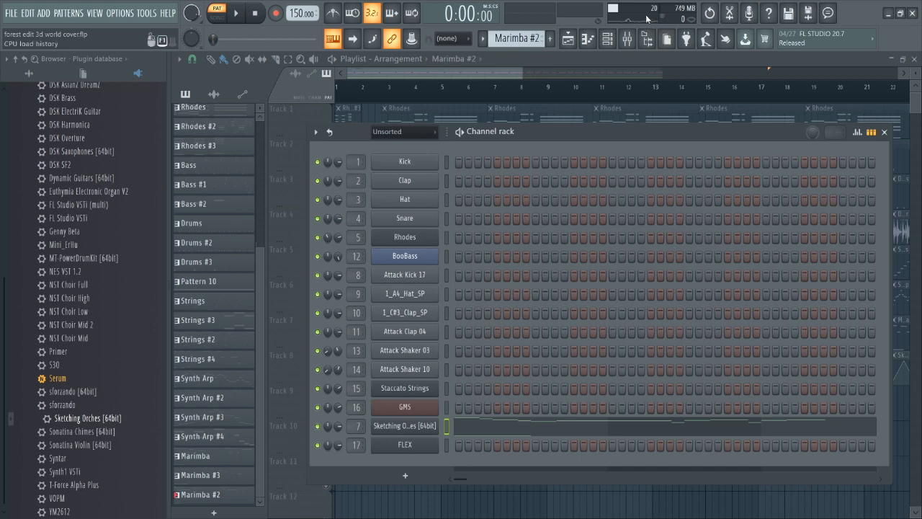
- Display the effect chain of the Sketching Orches [64bit] mixer track and briefly play the Marimba #2 pattern
click(626, 41)
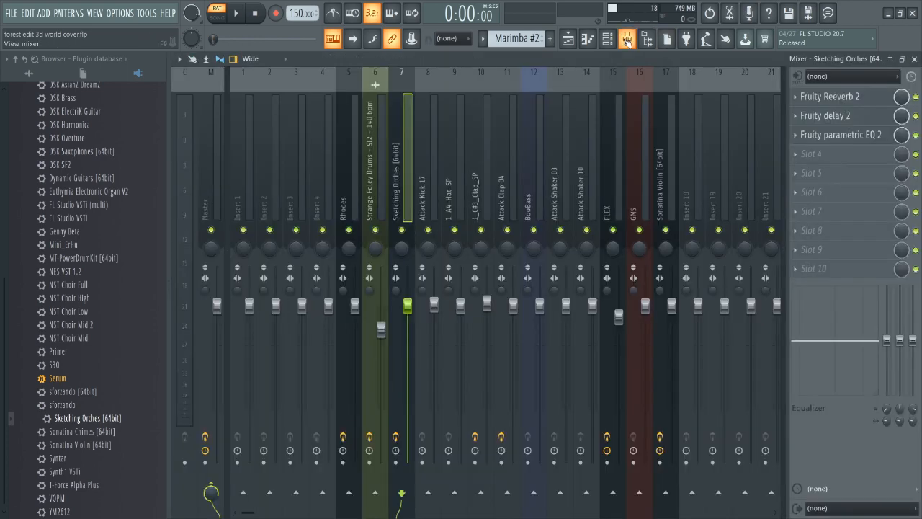
click(578, 43)
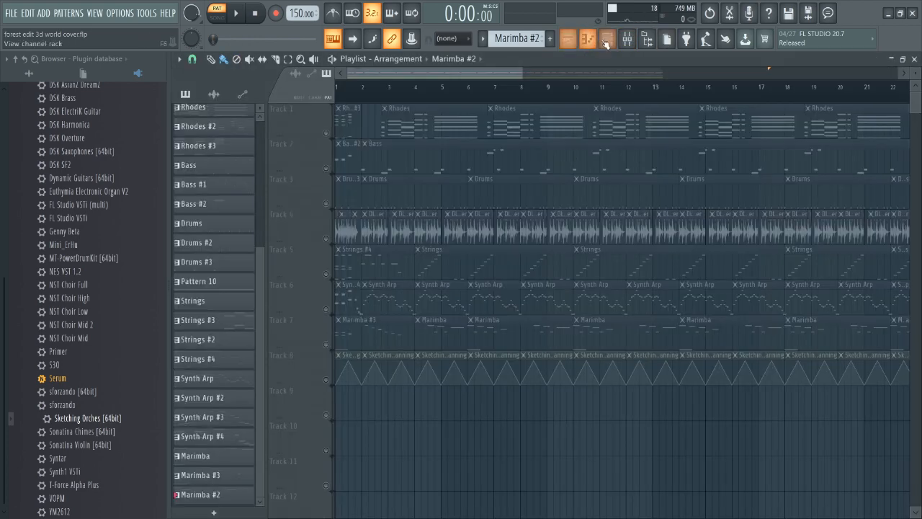
click(607, 40)
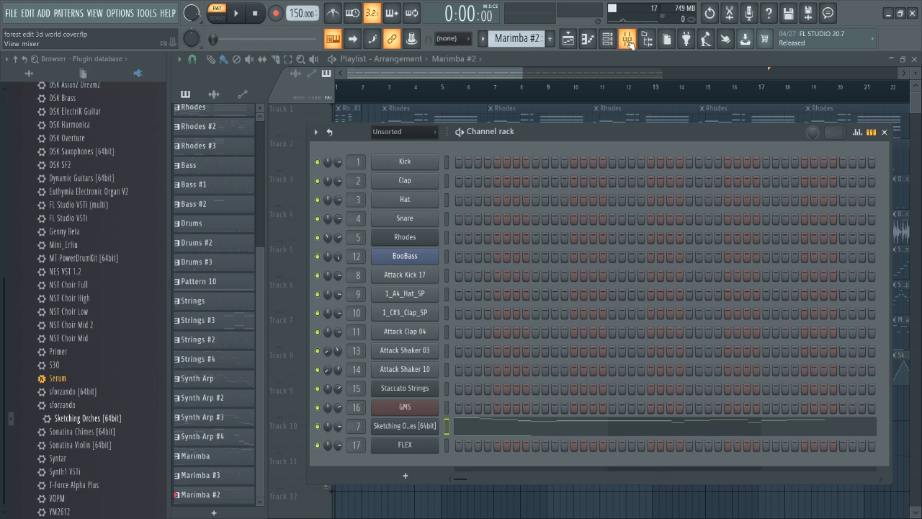
click(628, 42)
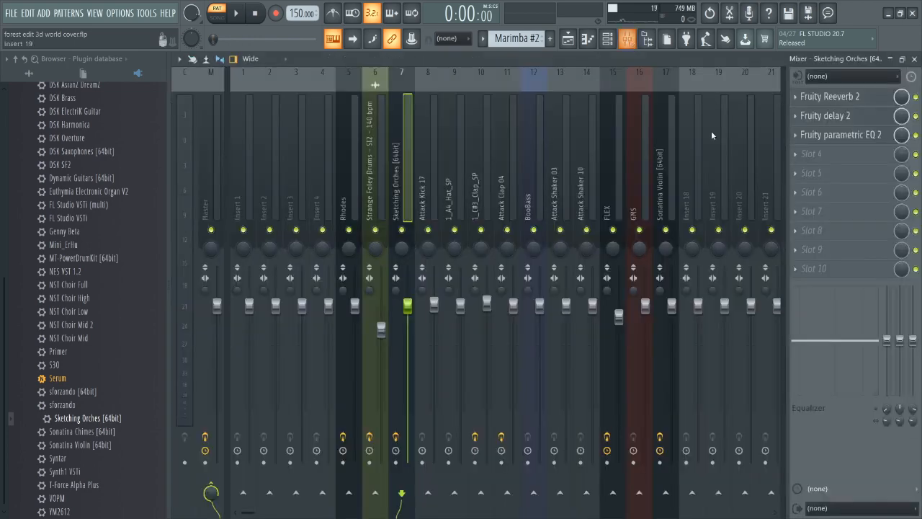
click(661, 178)
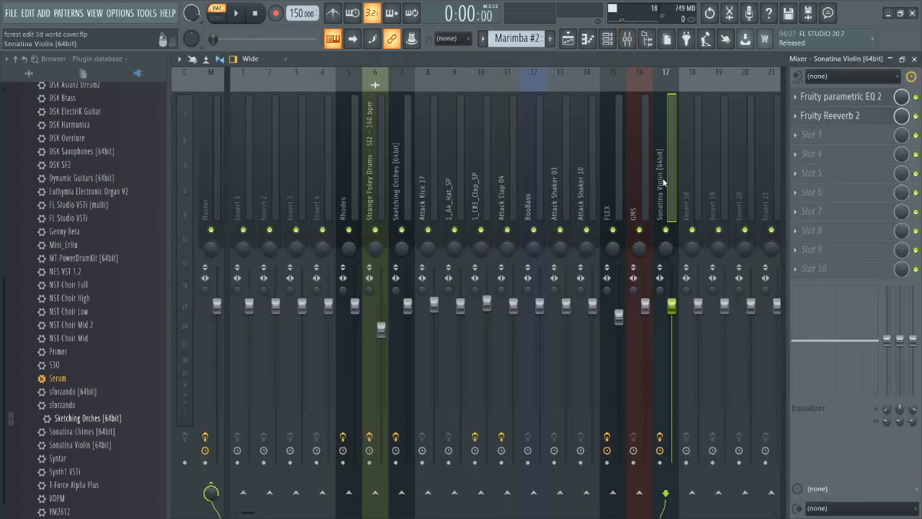
click(405, 193)
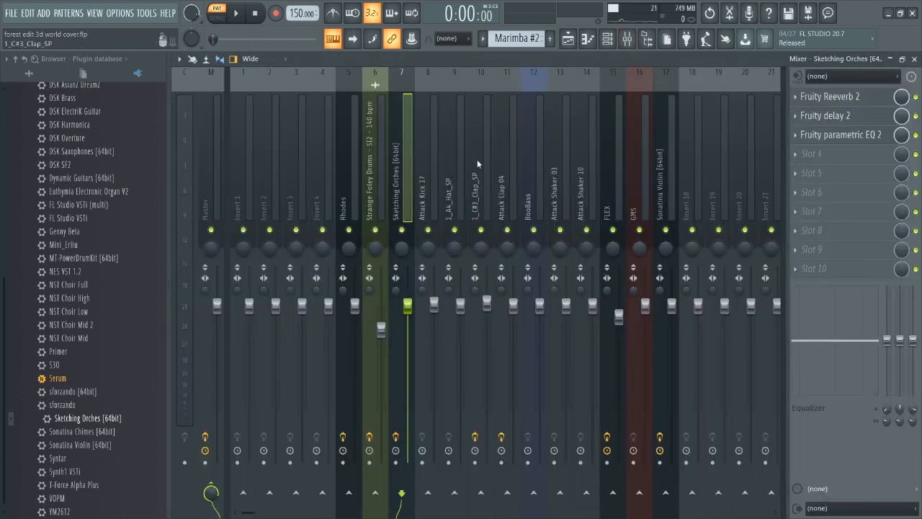
key(space)
key(space)
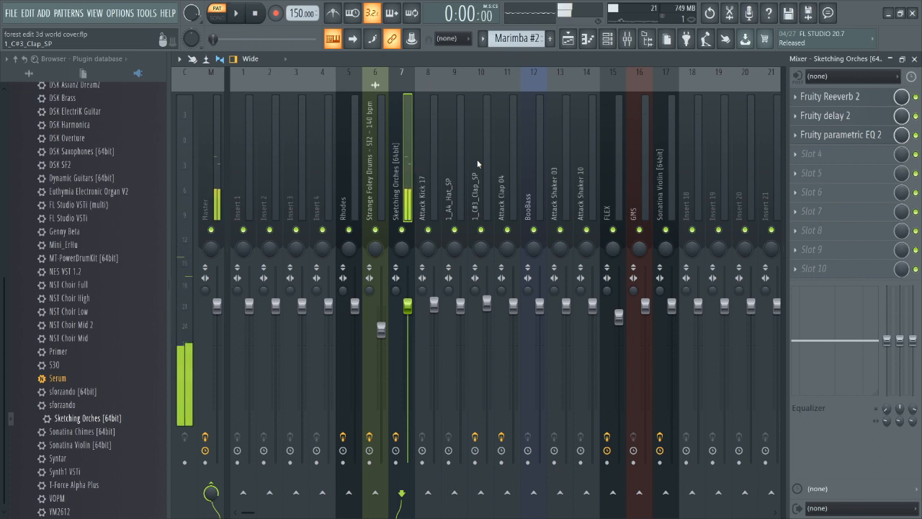
- Examine the Fruity parametric EQ 2 curve on the Sketching Orches track, reopen it for a second look, and close it
click(849, 135)
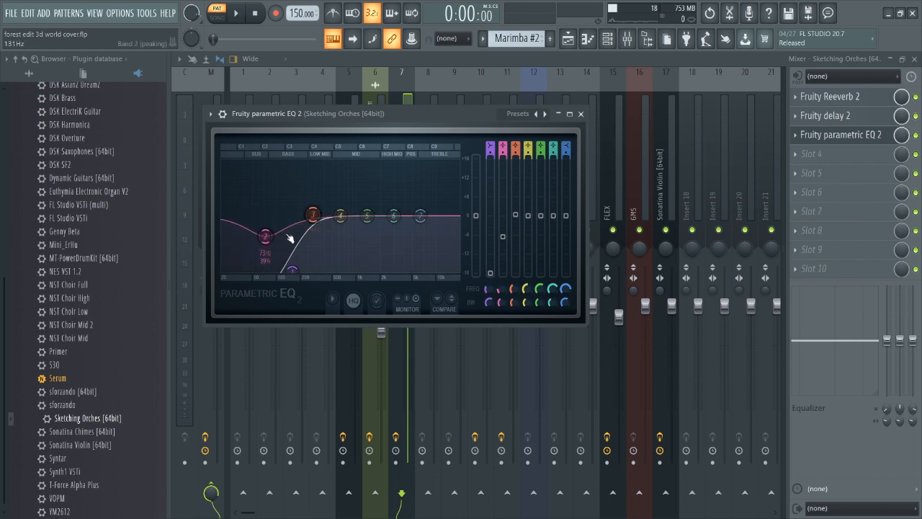
click(581, 113)
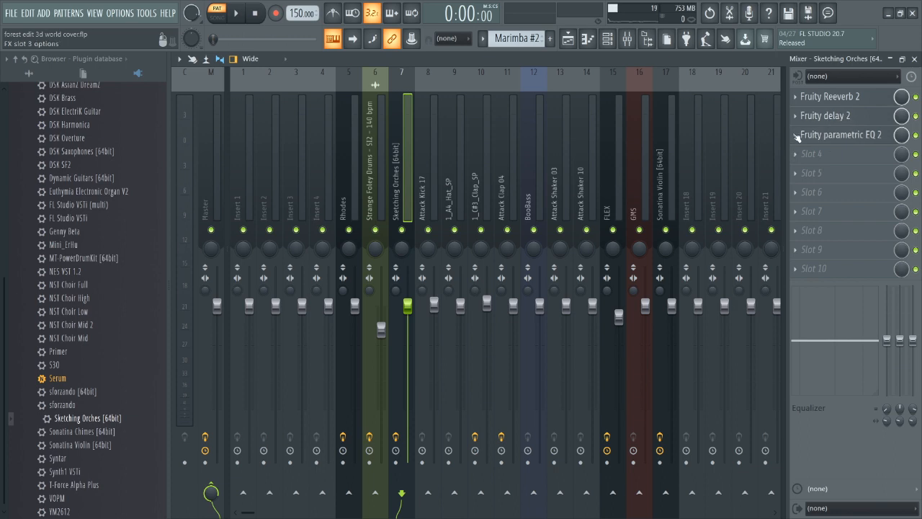
click(826, 136)
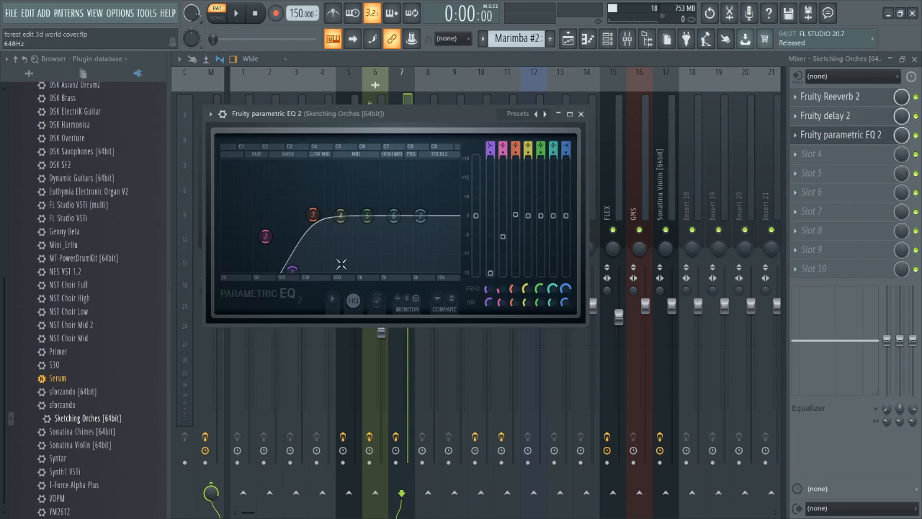
click(581, 114)
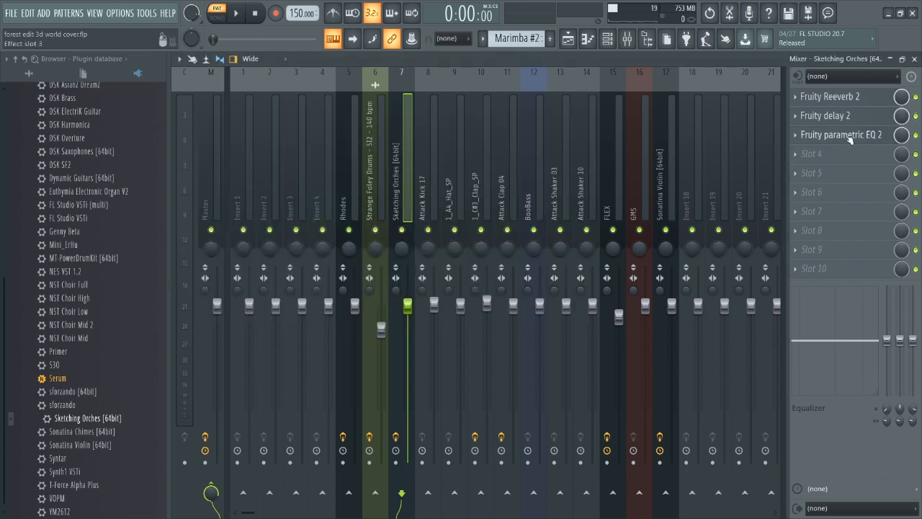
- Check the Fruity Reeverb 2 and Fruity delay 2 settings on the Sketching Orches track, and play Marimba #2 through the effects
click(840, 101)
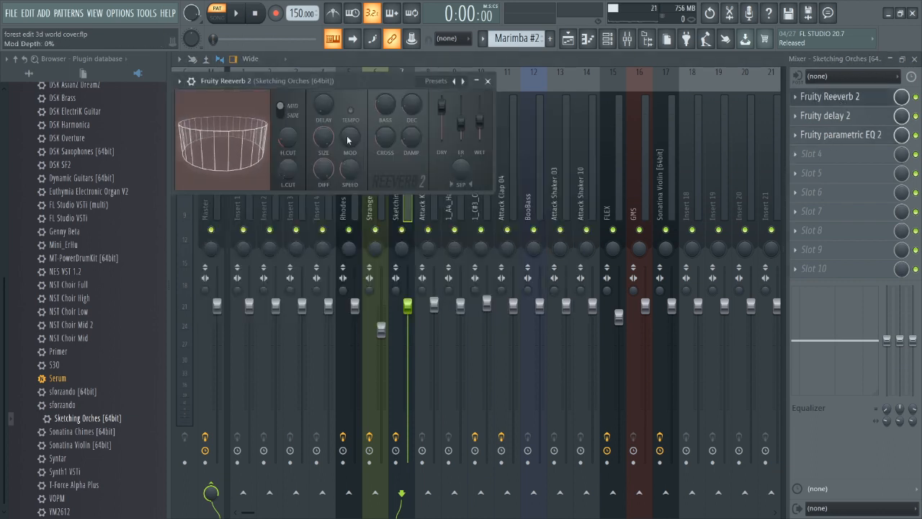
click(487, 82)
click(821, 116)
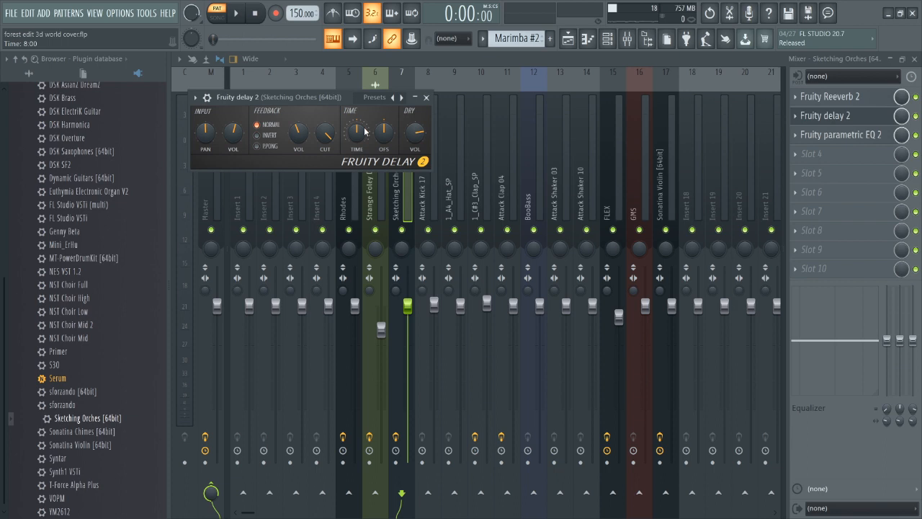
click(425, 98)
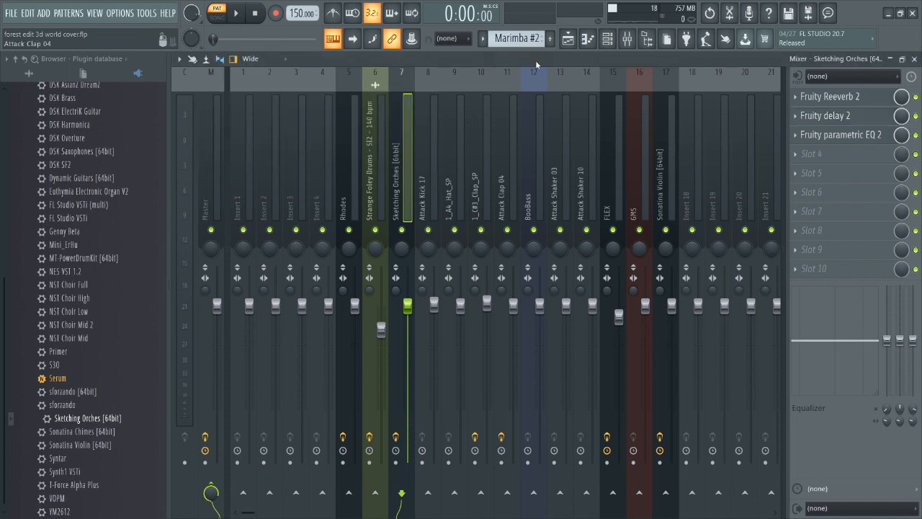
key(space)
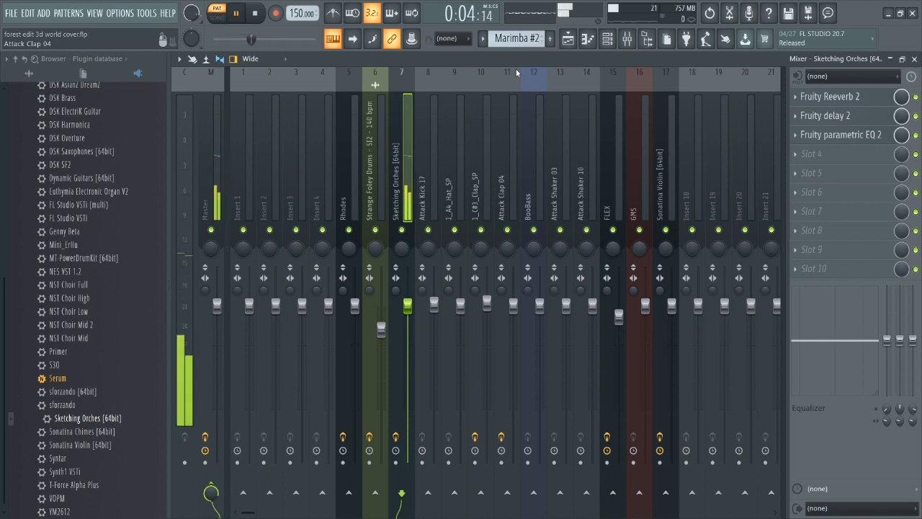
key(space)
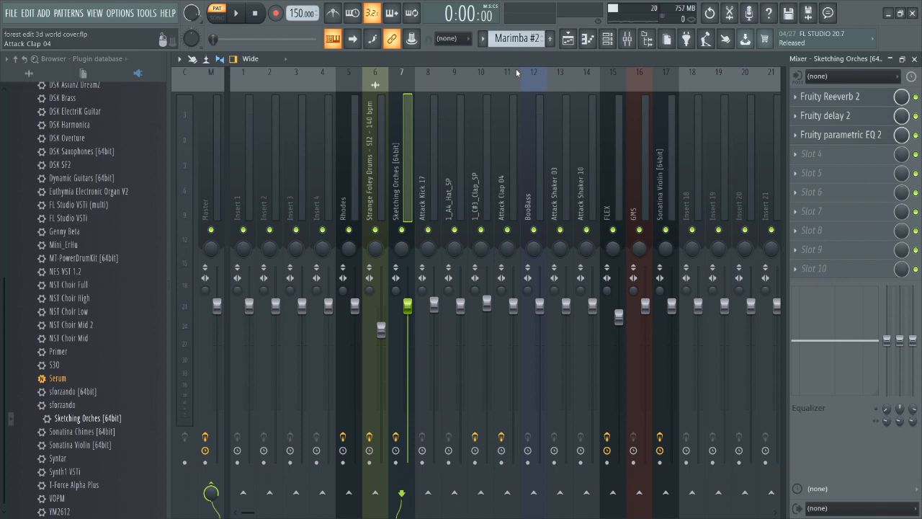
- Recheck the Fruity parametric EQ 2 and Fruity delay 2 settings on the Sketching Orches track, and close the mixer
click(840, 134)
click(826, 115)
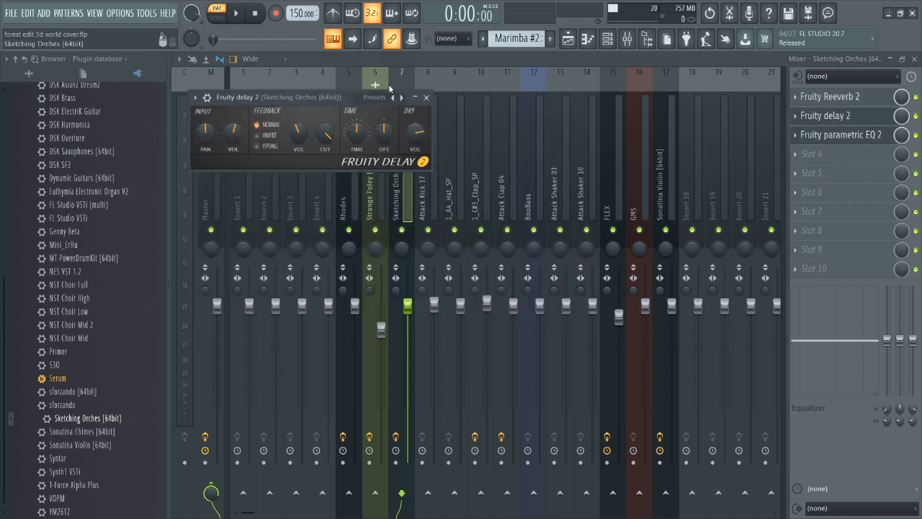
drag(309, 97, 339, 124)
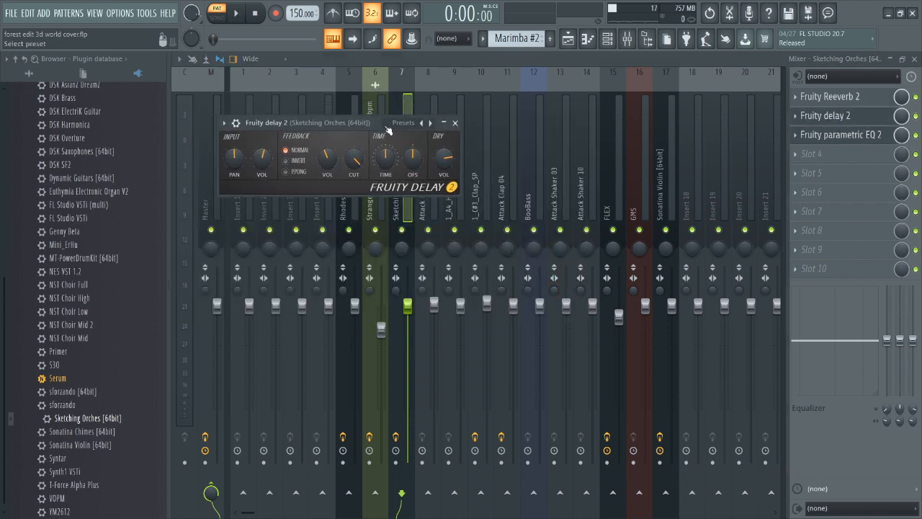
click(456, 124)
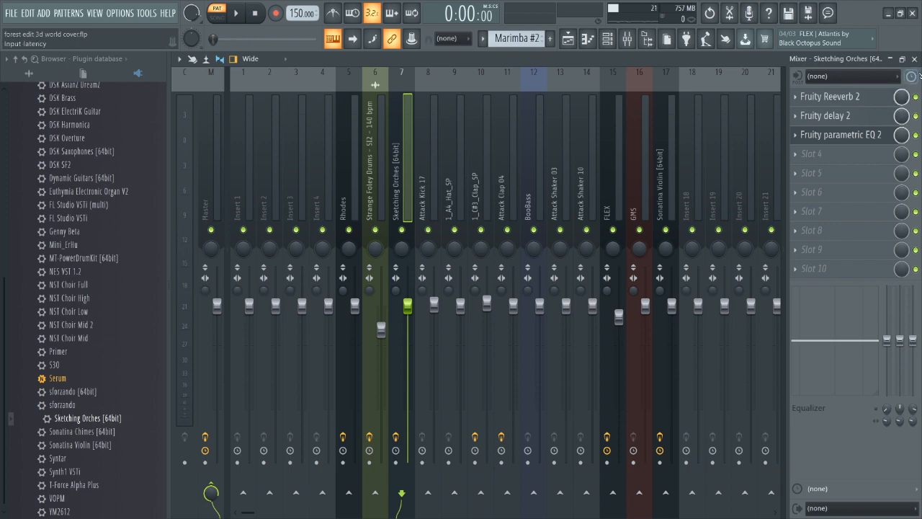
click(915, 59)
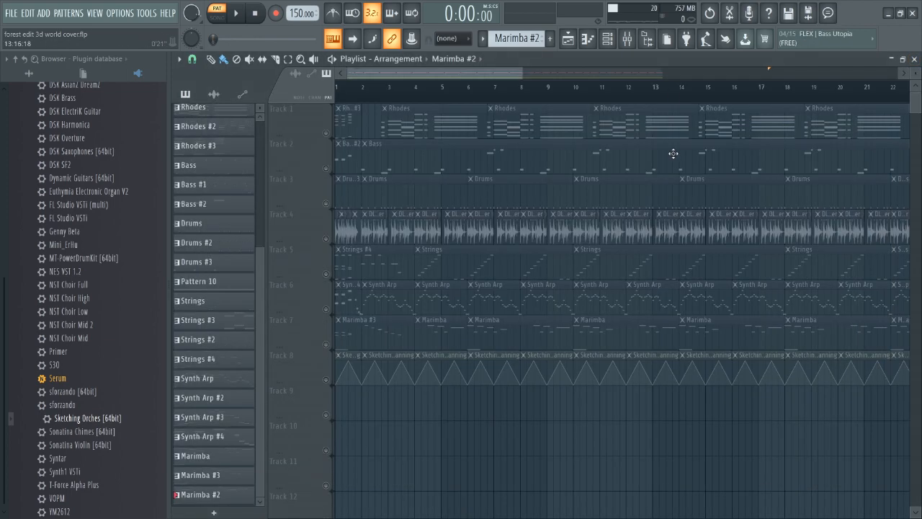
- Switch to YouTube and listen to Channel 6 of the Forest Theme [Edit - Individual Channels] video for comparison
click(677, 68)
scroll(229, 337, up, 1)
scroll(229, 337, down, 1)
click(502, 517)
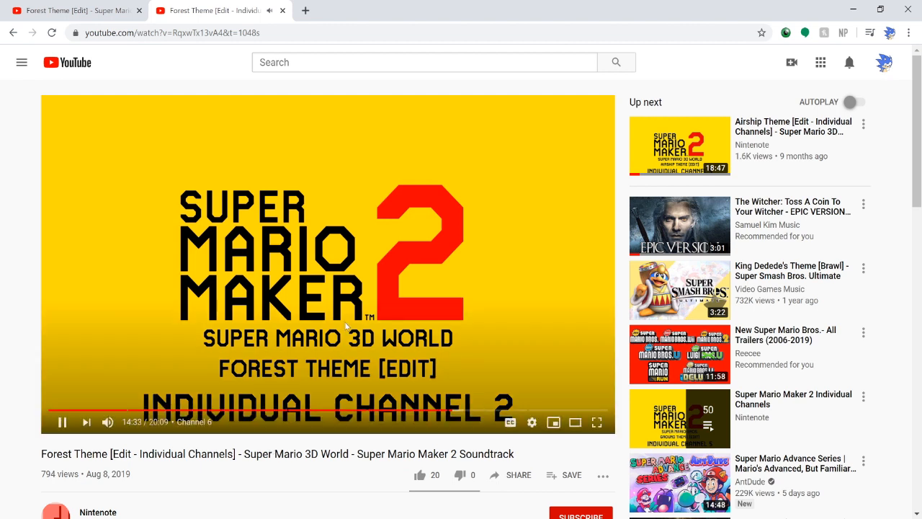
click(326, 259)
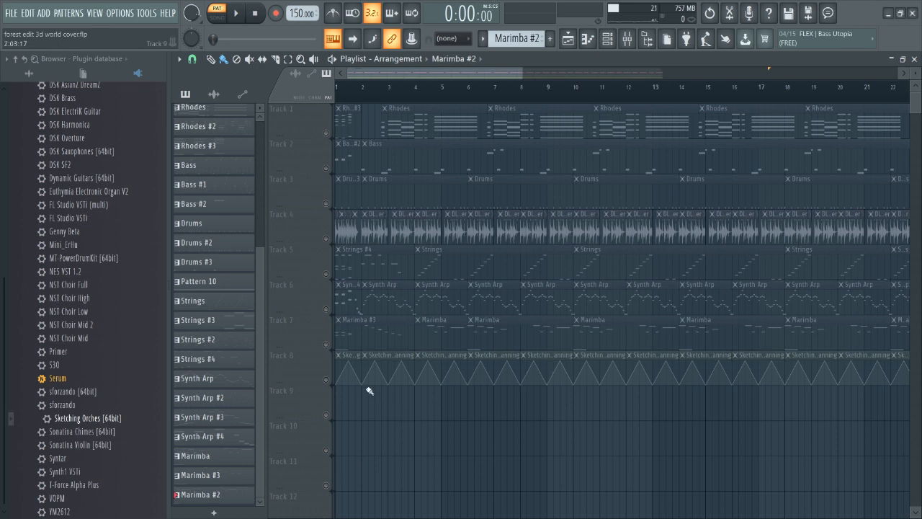
- Enable the Marimba track and its panning automation track in the FL Studio playlist, and play both in song mode
click(327, 379)
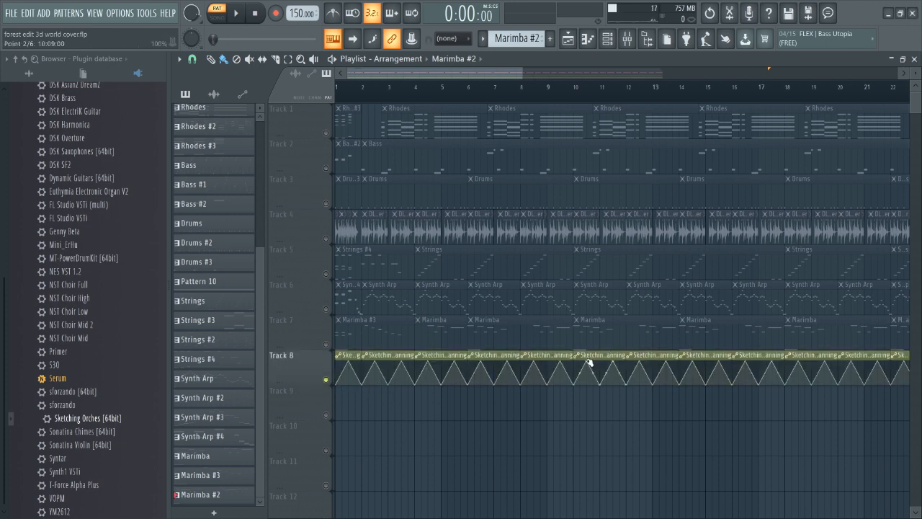
click(327, 344)
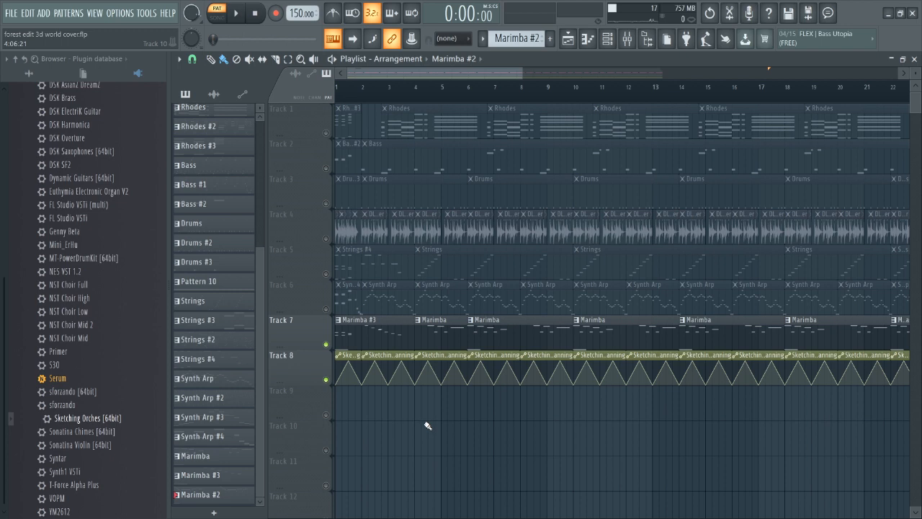
key(l)
key(space)
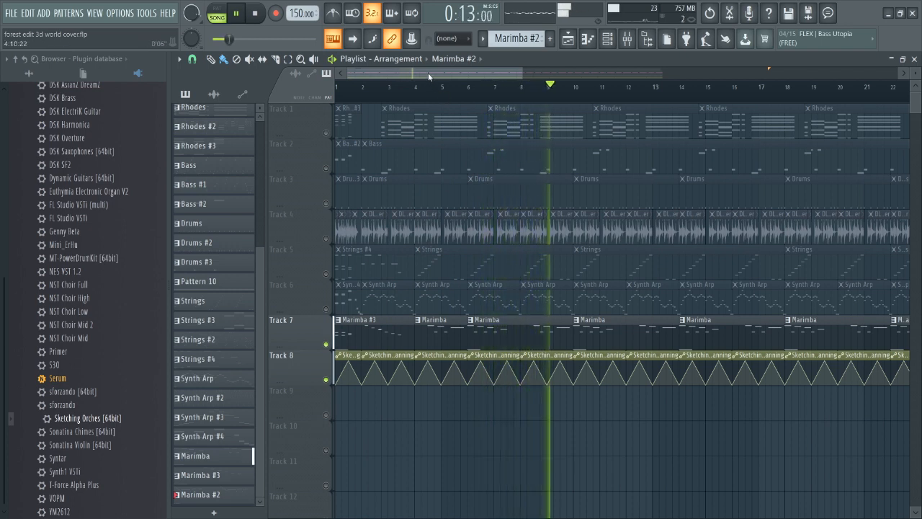
drag(427, 73, 449, 74)
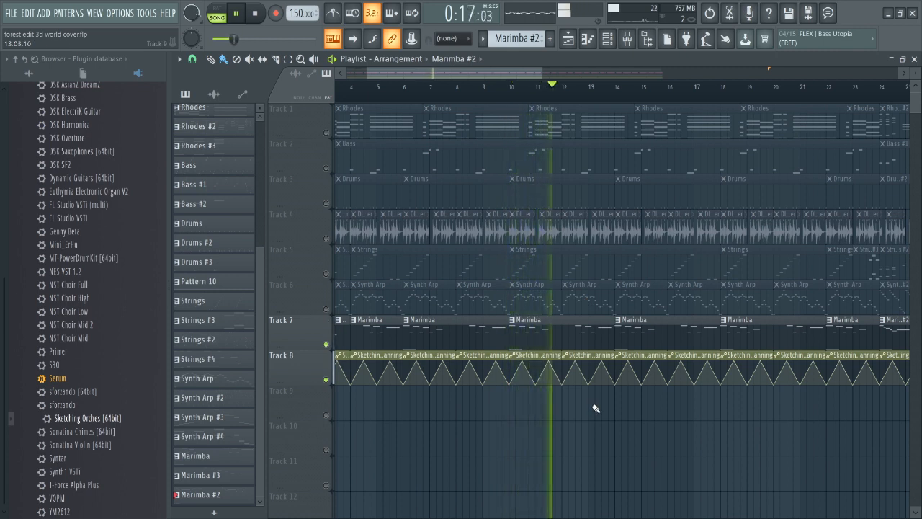
key(space)
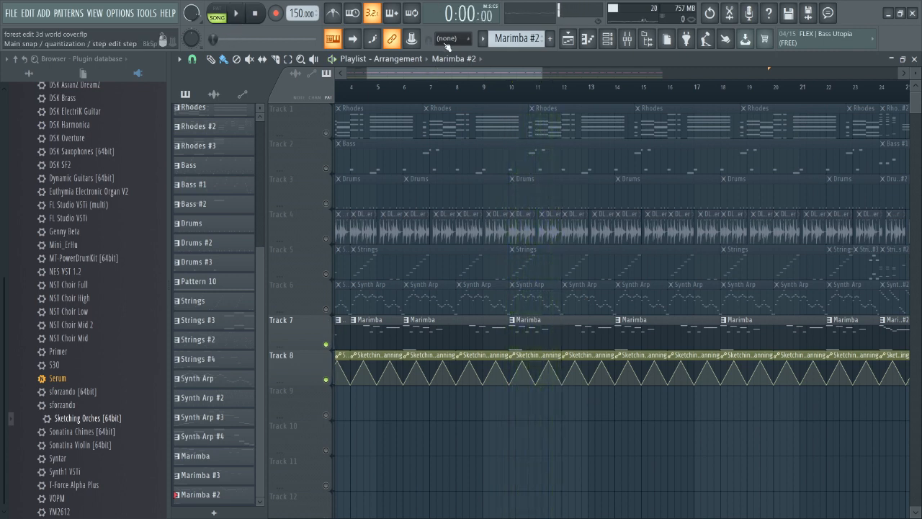
drag(449, 73, 425, 76)
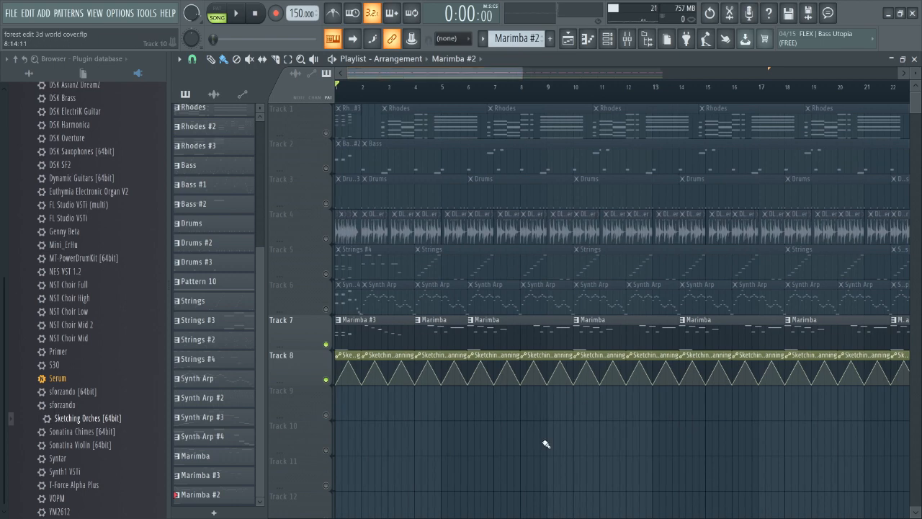
scroll(482, 428, down, 1)
scroll(482, 428, up, 1)
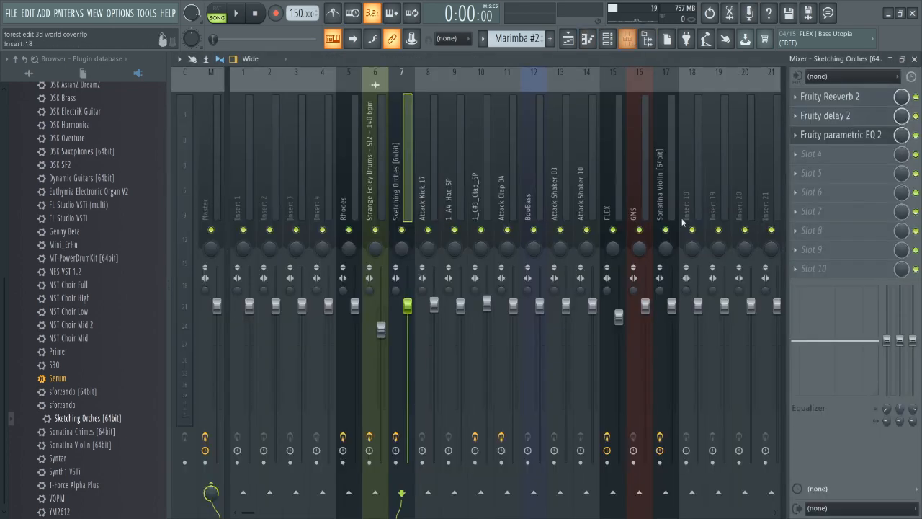
- Review the mixer effects of the BooBass, GMS, Sonatina Violin, FLEX, Sketching Orches, Strange Foley Drums and Rhodes tracks
click(627, 39)
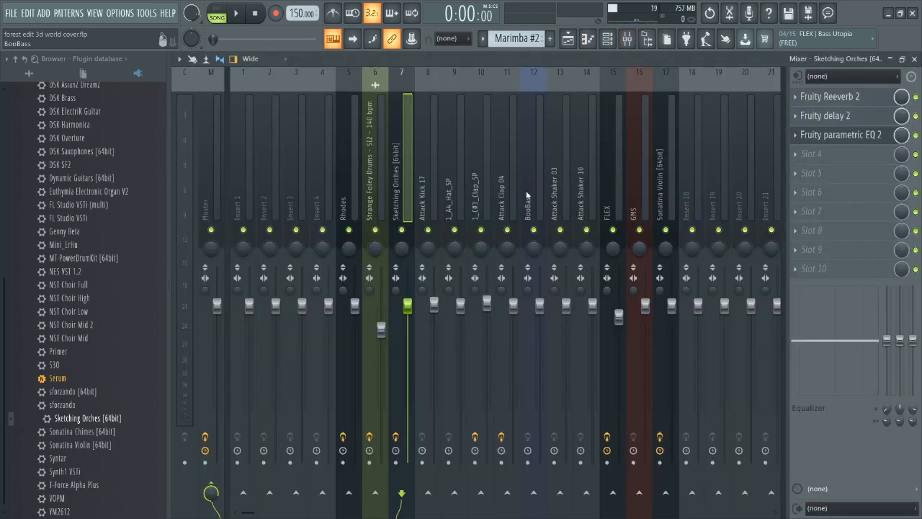
click(530, 196)
click(639, 194)
click(666, 188)
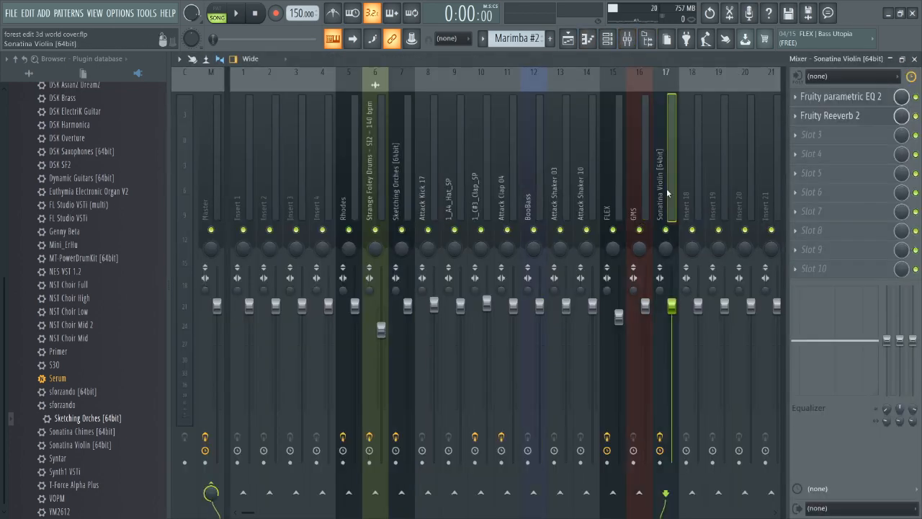
click(613, 191)
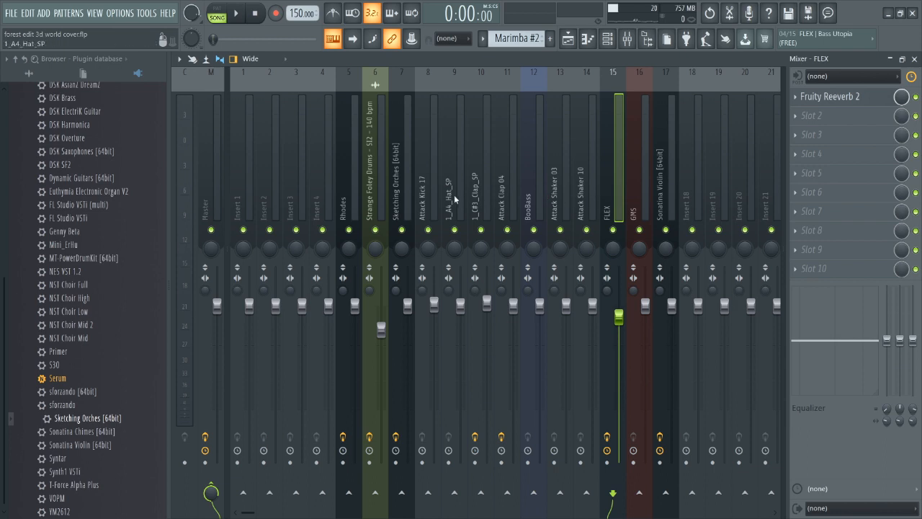
click(395, 207)
click(368, 203)
click(344, 201)
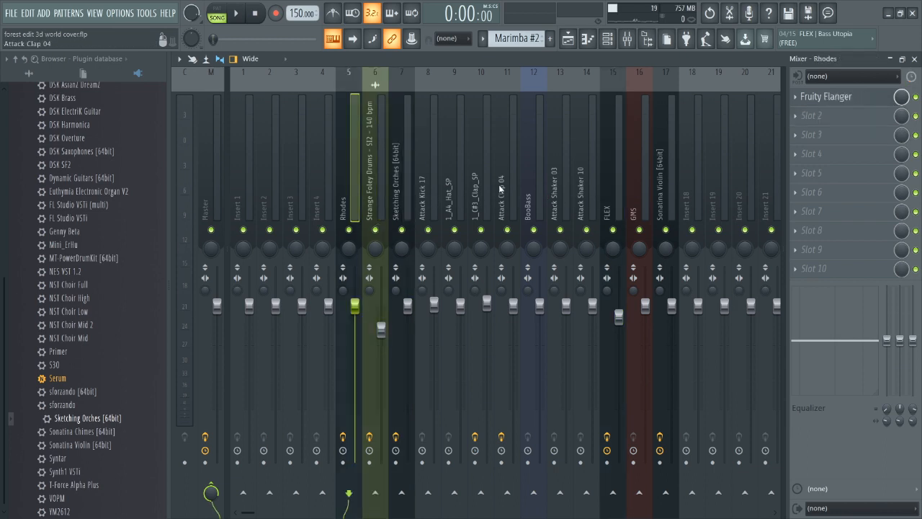
click(914, 60)
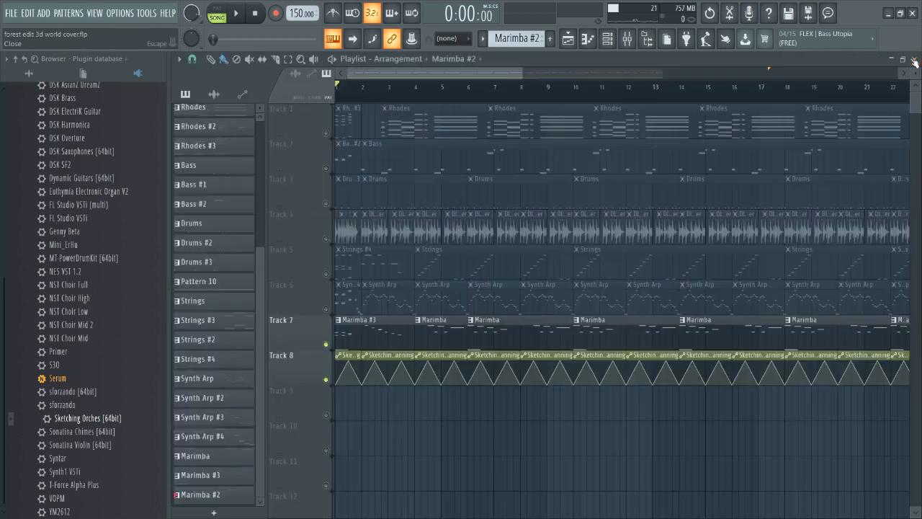
- Unmute all playlist tracks and survey the complete arrangement through to its end
click(326, 344)
right_click(327, 344)
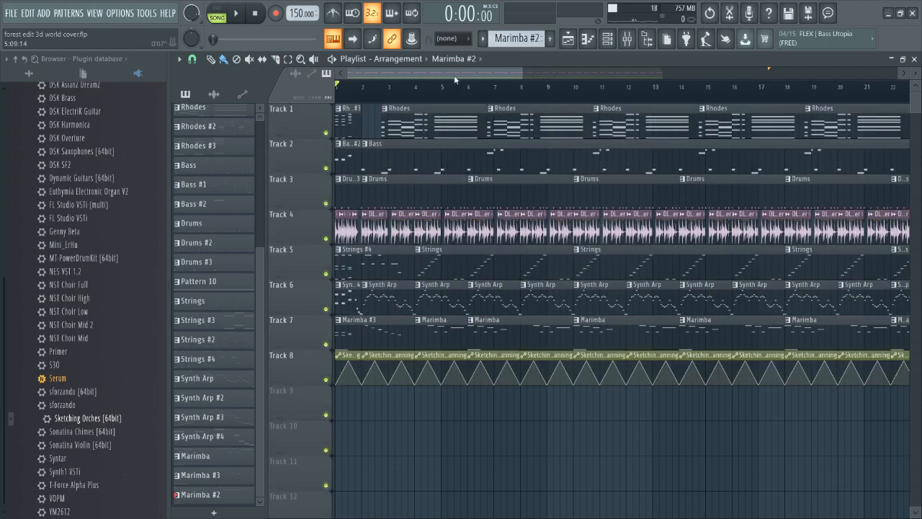
drag(455, 75, 381, 95)
scroll(497, 229, down, 5)
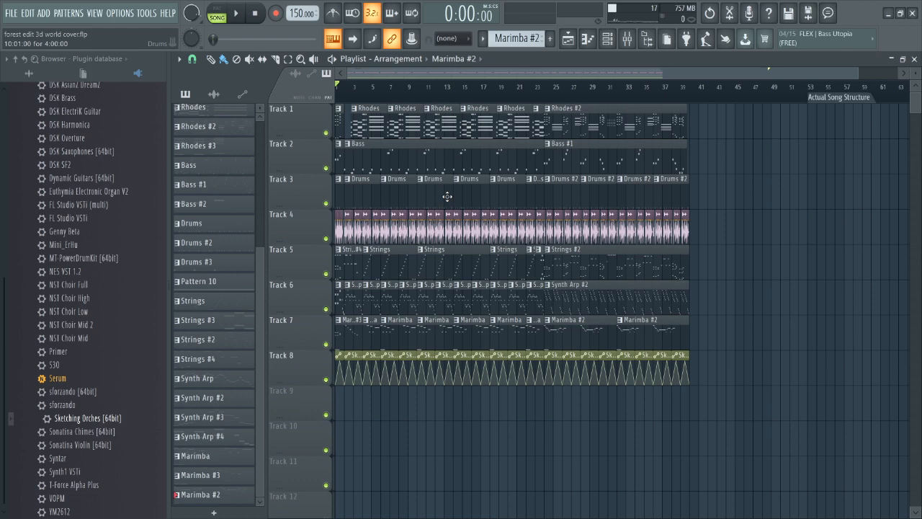
scroll(592, 90, up, 2)
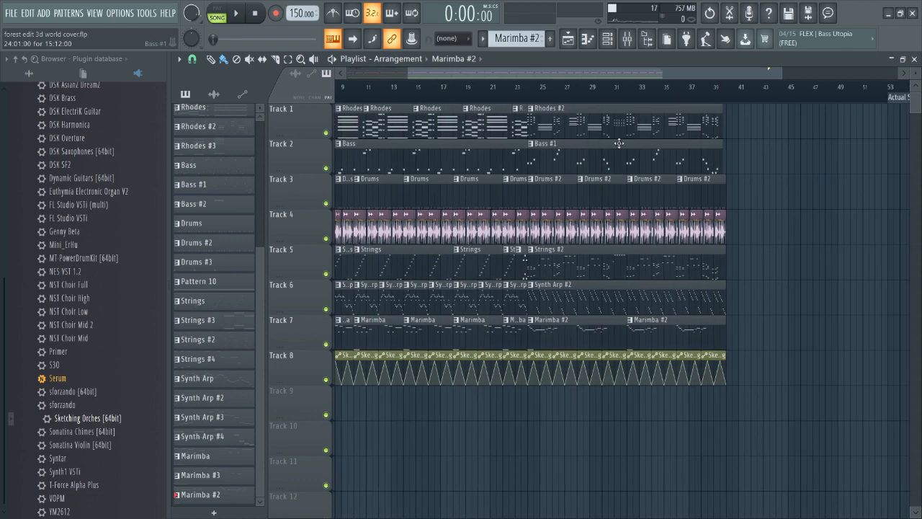
- Select the timeline from bar 2 to the arrangement's end, start looped playback, and solo the Bass track
drag(731, 94, 327, 96)
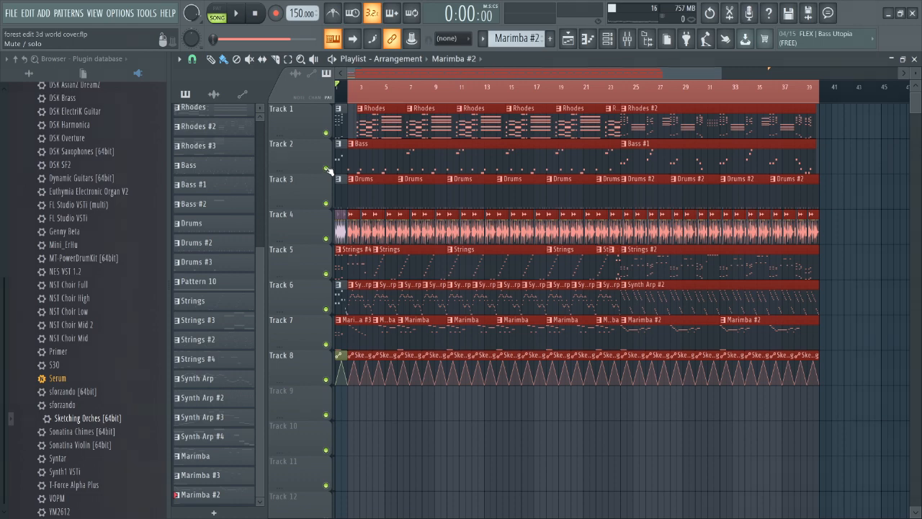
key(space)
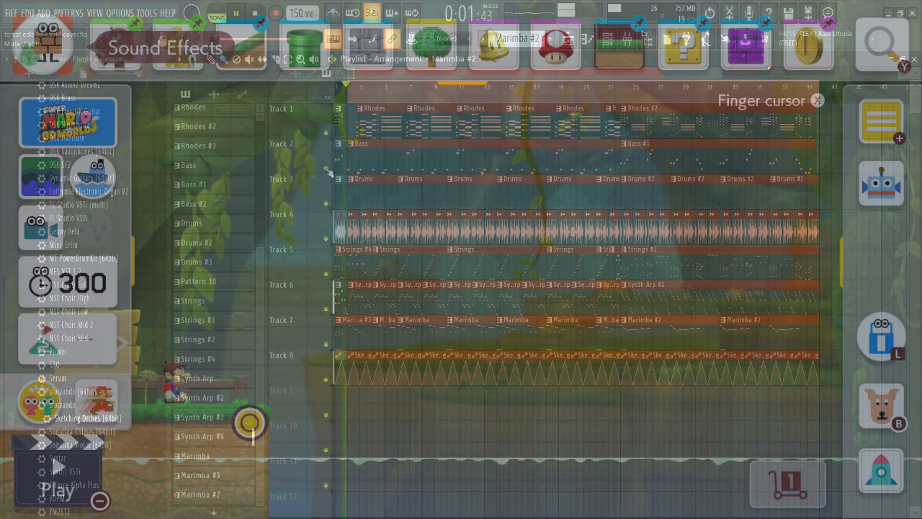
right_click(327, 170)
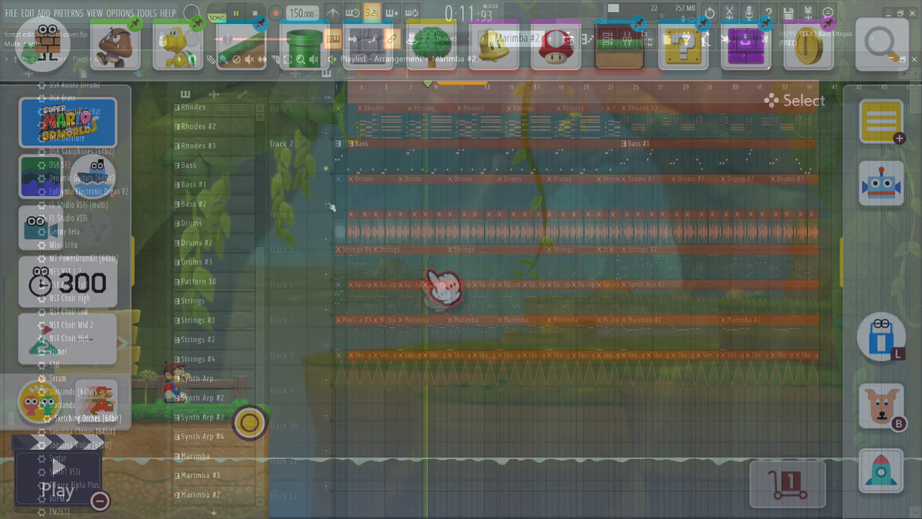
- Layer Drums, Synth Arp and Strings over the playing Bass, and swap Drums for the Track 4 audio loop
click(328, 204)
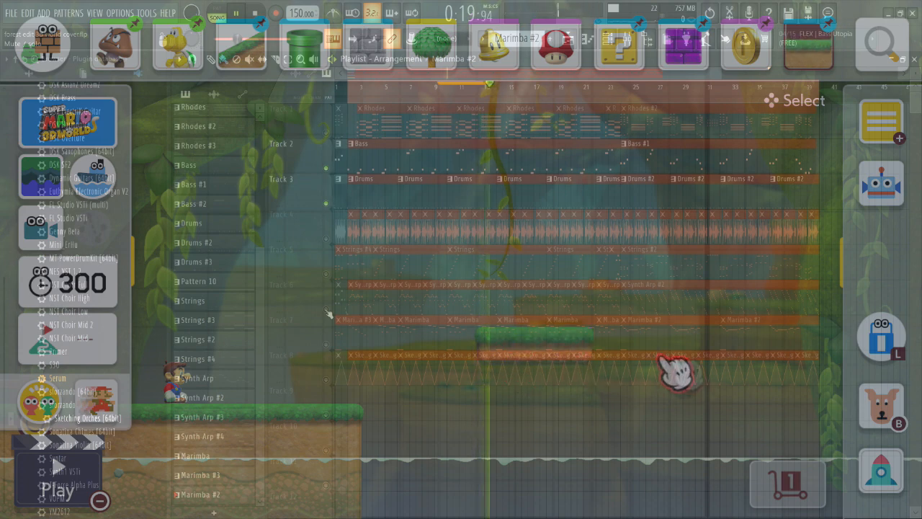
click(327, 310)
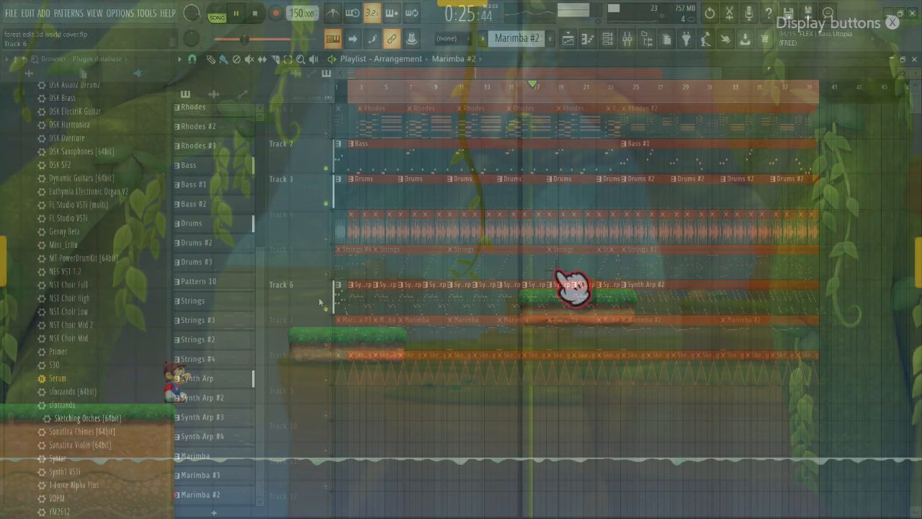
click(325, 274)
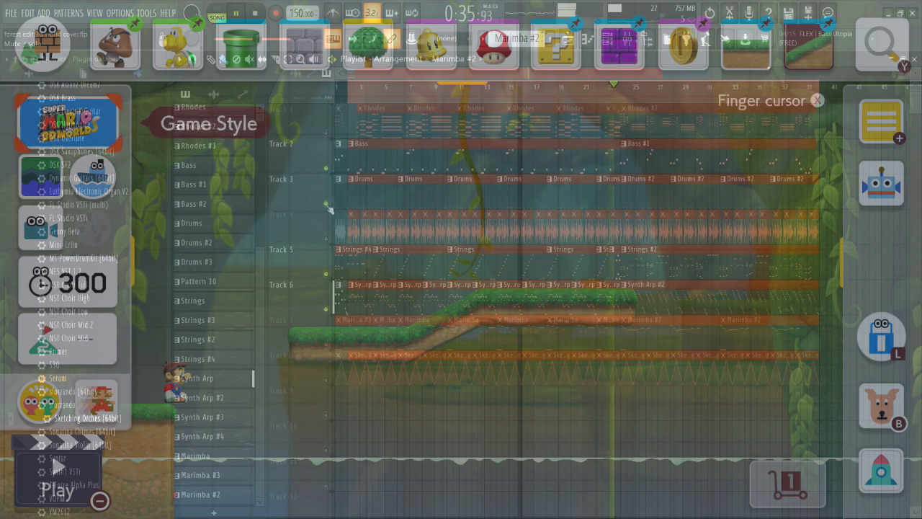
click(327, 206)
click(328, 240)
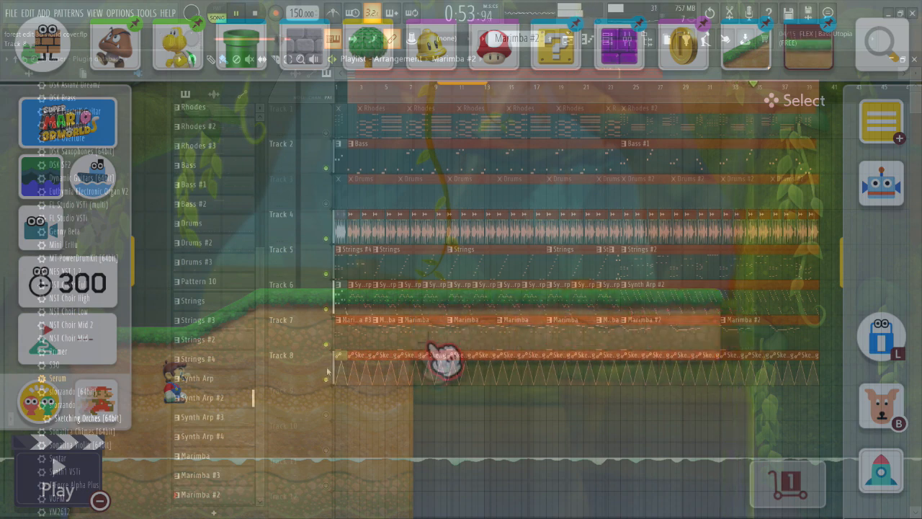
- Bring in Rhodes, mute the Track 4 loop and Synth Arp, and toggle Drums in and out during playback
click(326, 133)
click(327, 240)
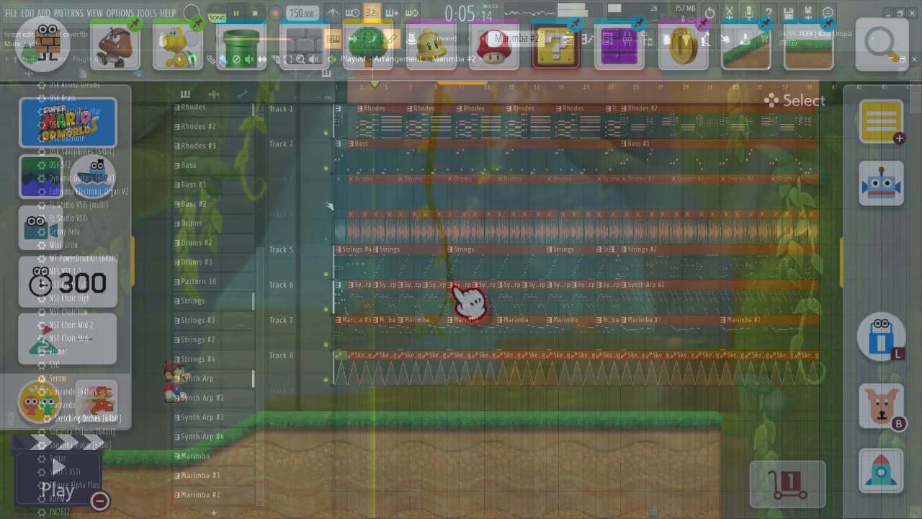
click(326, 309)
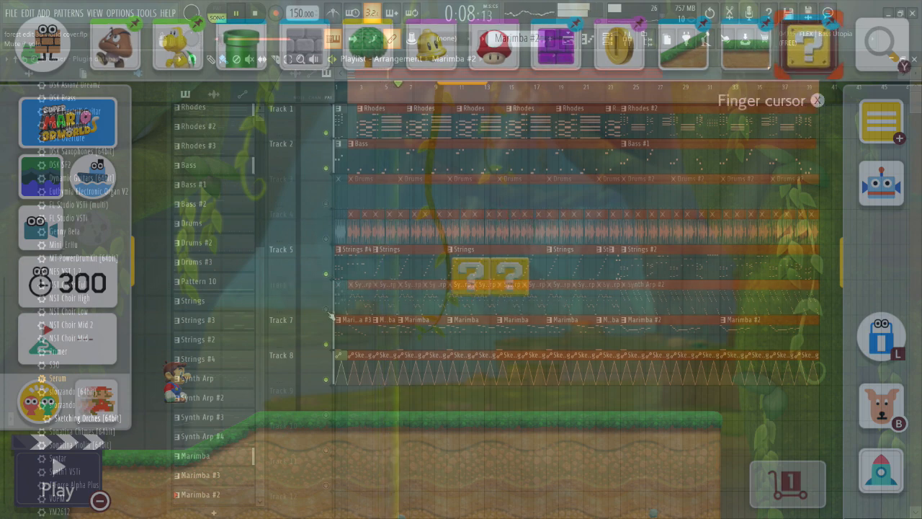
click(326, 204)
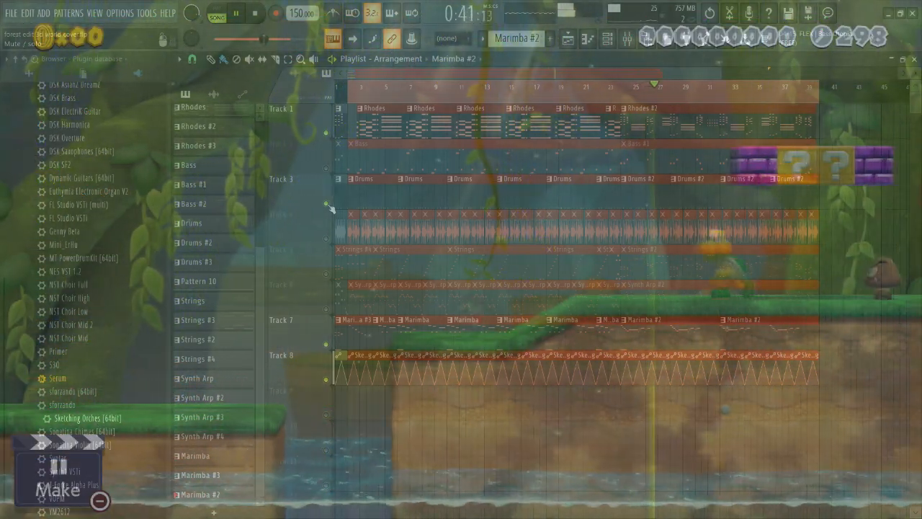
click(326, 204)
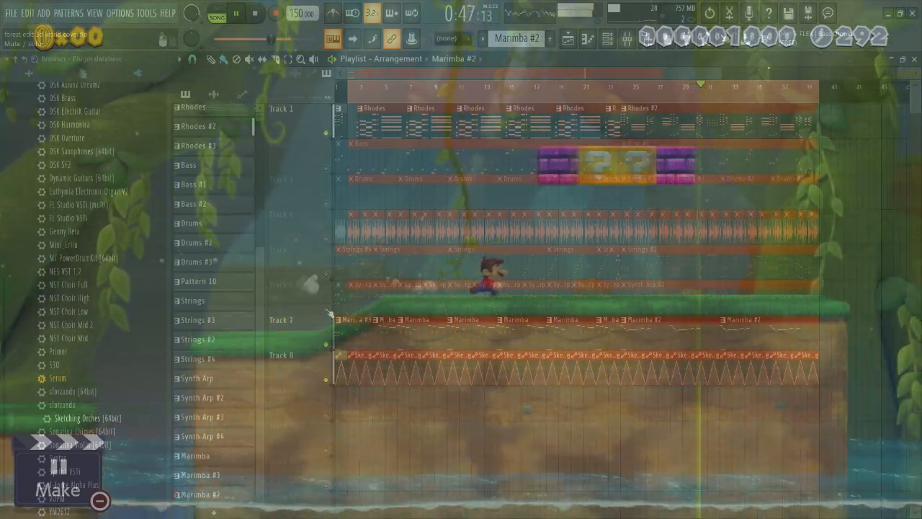
- Toggle the Synth Arp track in the playing mix, stop playback, and unmute all playlist tracks
click(327, 309)
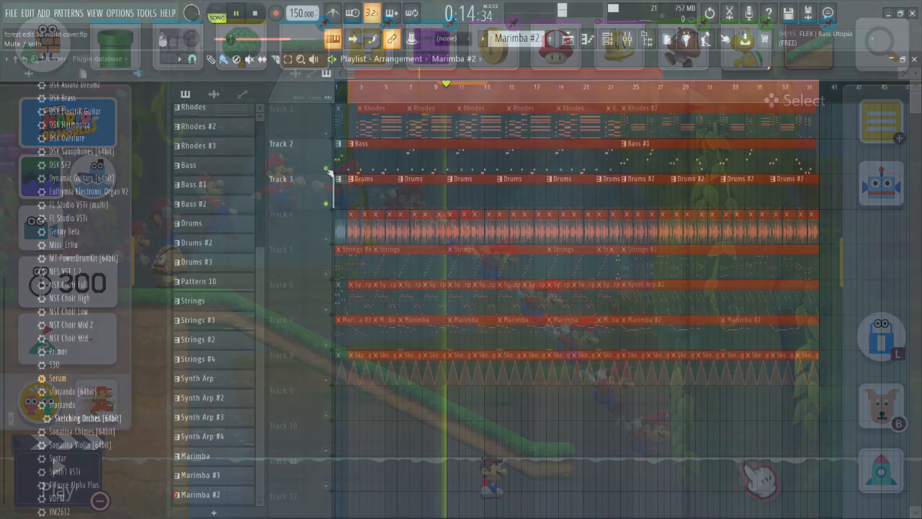
key(space)
right_click(326, 168)
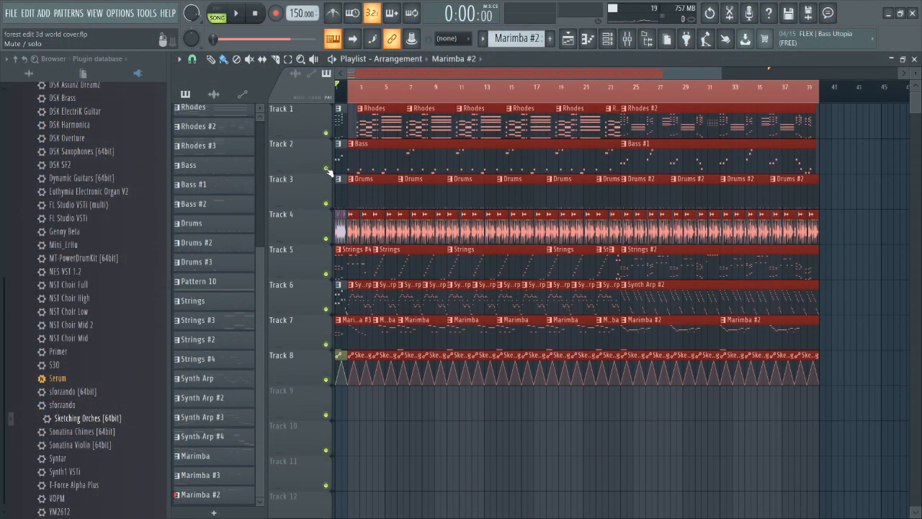